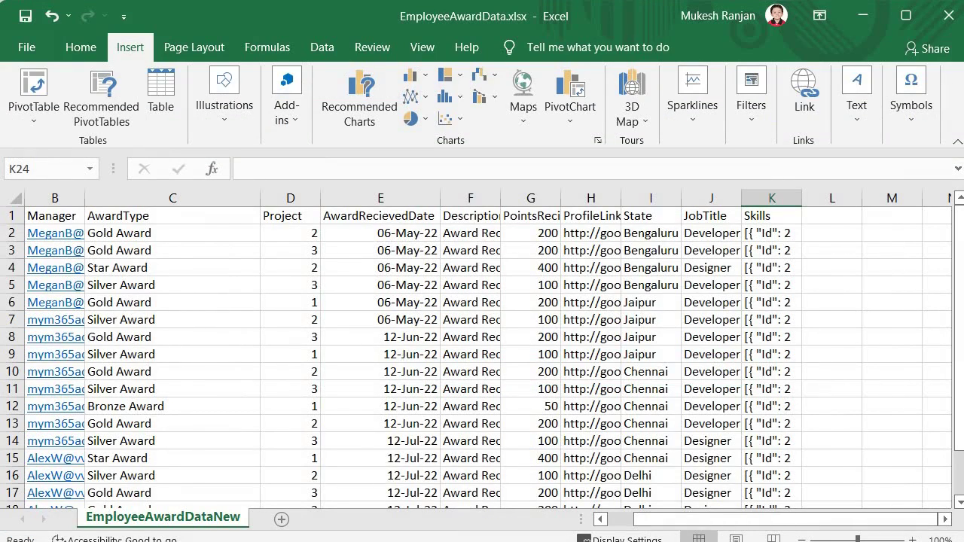
Examine the last employee rows in the EmployeeAwardDataNew sheet and the empty rows below them.
{"action": "scroll", "coordinate": [561, 522], "scroll_direction": "left", "scroll_amount": 1}
{"action": "scroll", "coordinate": [210, 275], "scroll_direction": "down", "scroll_amount": 4}
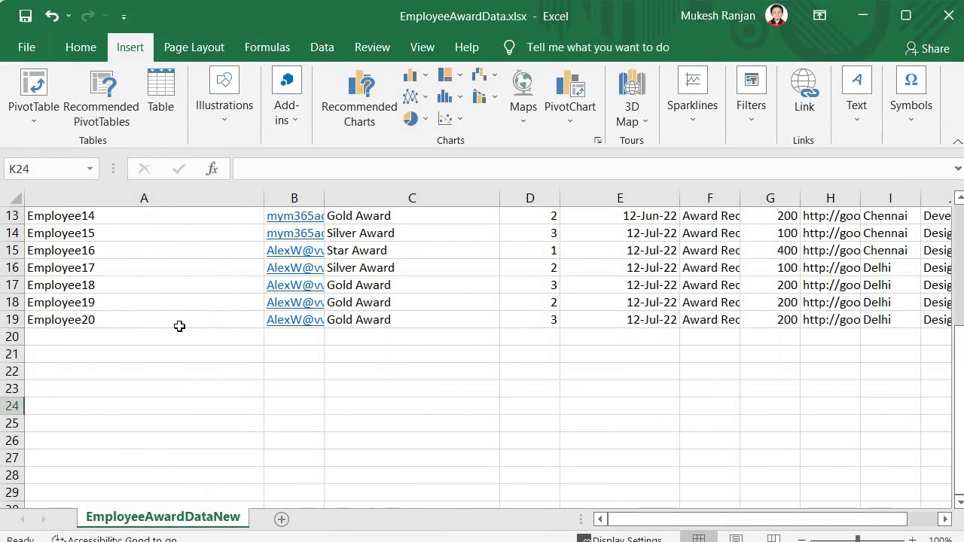
{"action": "scroll", "coordinate": [178, 324], "scroll_direction": "up", "scroll_amount": 4}
{"action": "scroll", "coordinate": [106, 339], "scroll_direction": "down", "scroll_amount": 4}
{"action": "left_click", "coordinate": [107, 319]}
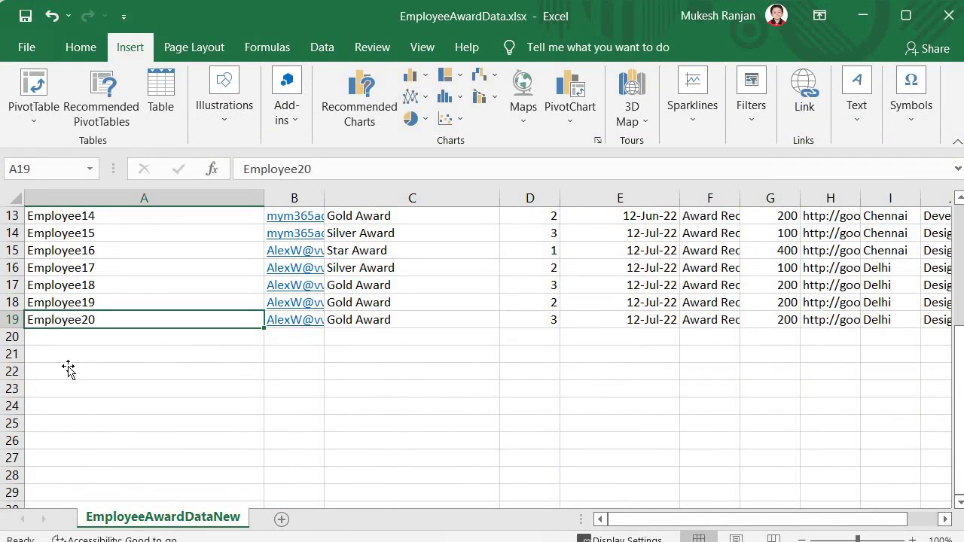
{"action": "left_click", "coordinate": [74, 372]}
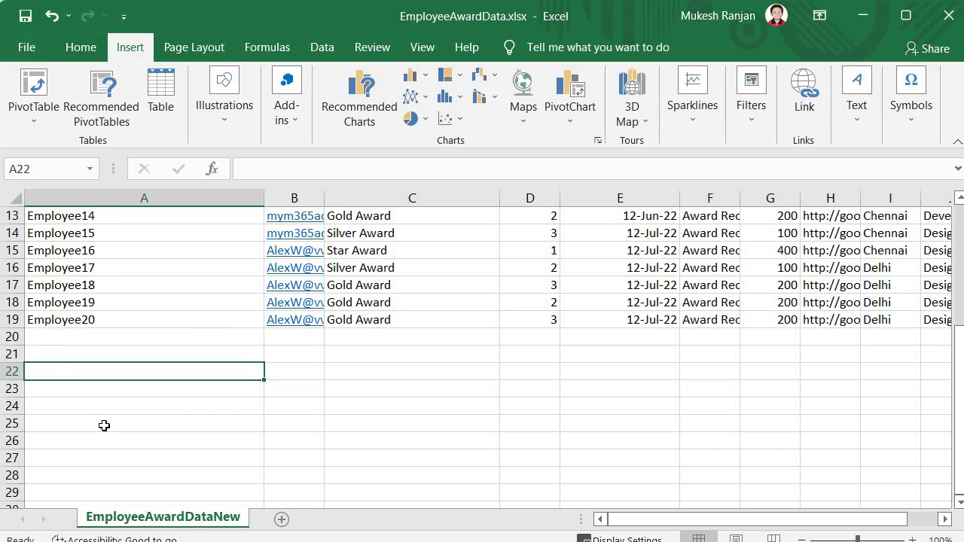
{"action": "scroll", "coordinate": [102, 425], "scroll_direction": "down", "scroll_amount": 2}
{"action": "scroll", "coordinate": [110, 424], "scroll_direction": "up", "scroll_amount": 1}
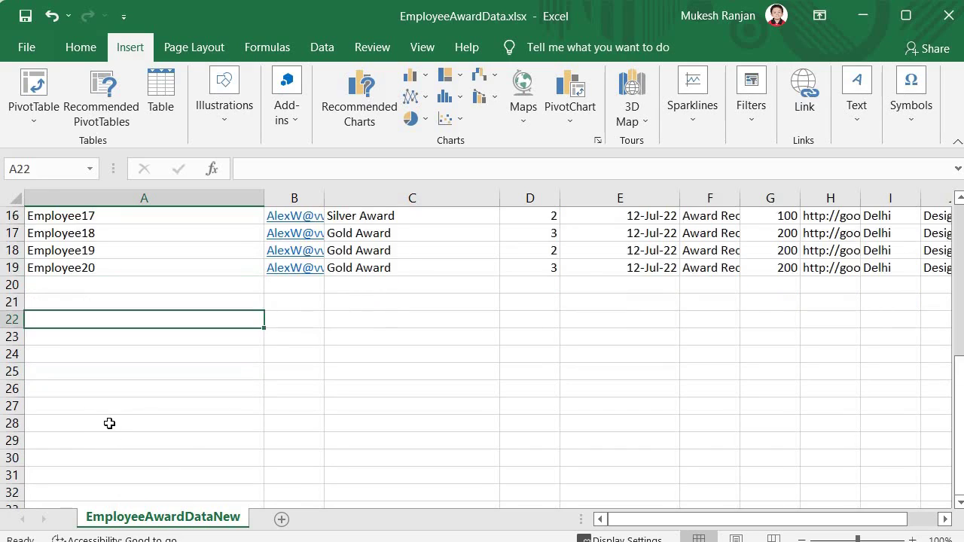
{"action": "left_click", "coordinate": [246, 430]}
{"action": "scroll", "coordinate": [241, 430], "scroll_direction": "down", "scroll_amount": 2}
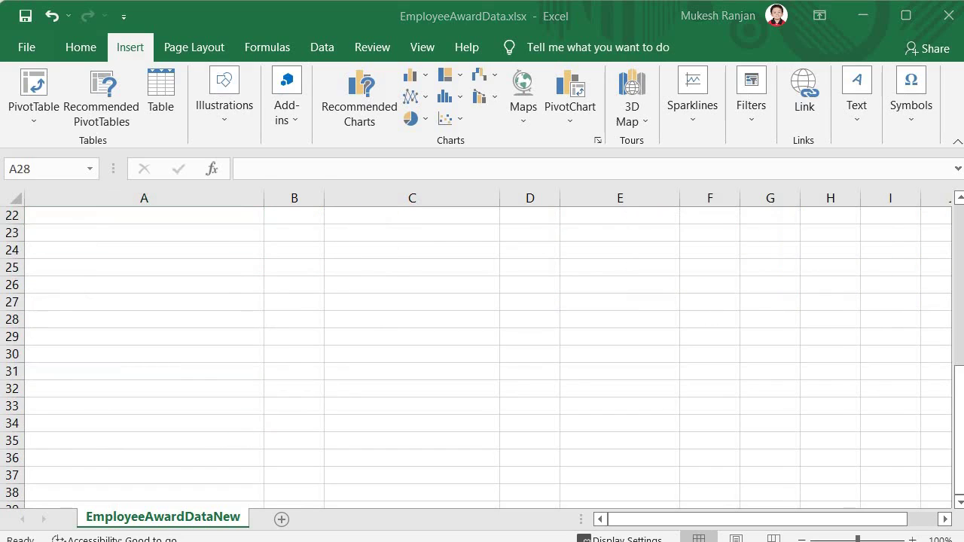
{"action": "scroll", "coordinate": [166, 358], "scroll_direction": "down", "scroll_amount": 11}
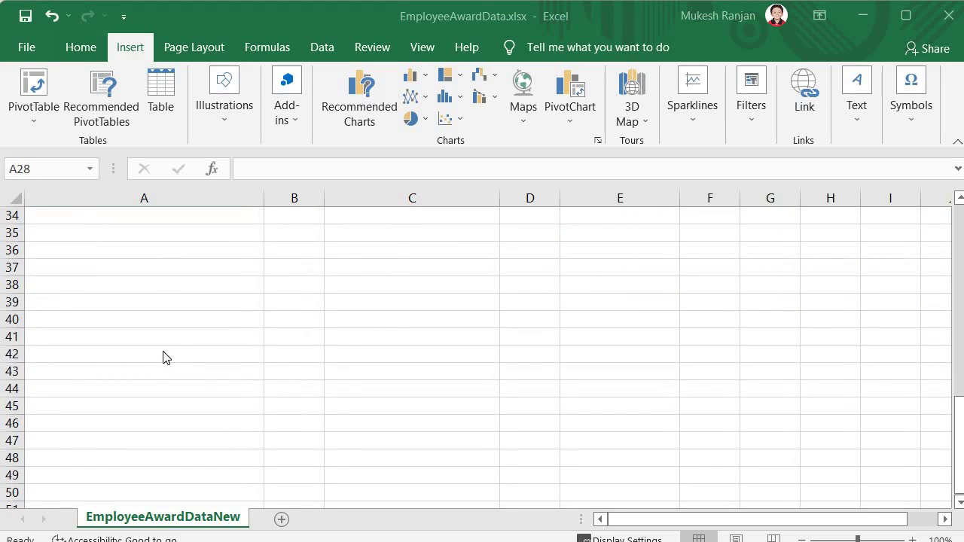
{"action": "scroll", "coordinate": [157, 357], "scroll_direction": "down", "scroll_amount": 9}
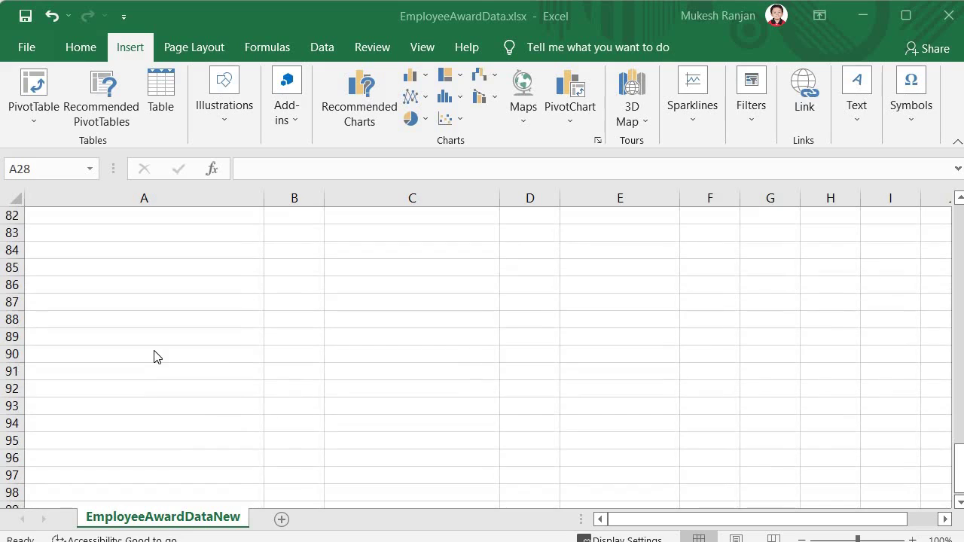
{"action": "scroll", "coordinate": [98, 407], "scroll_direction": "down", "scroll_amount": 3}
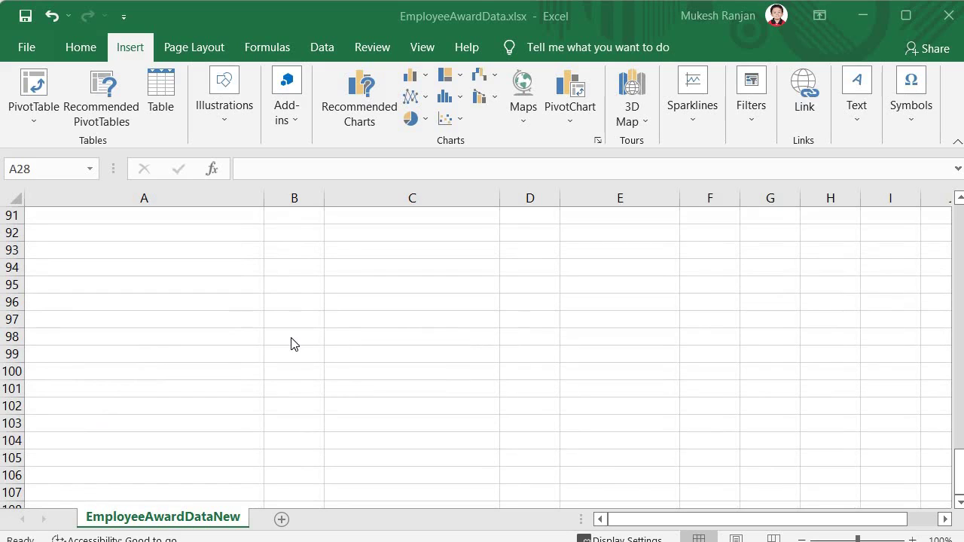
{"action": "scroll", "coordinate": [93, 383], "scroll_direction": "down", "scroll_amount": 8}
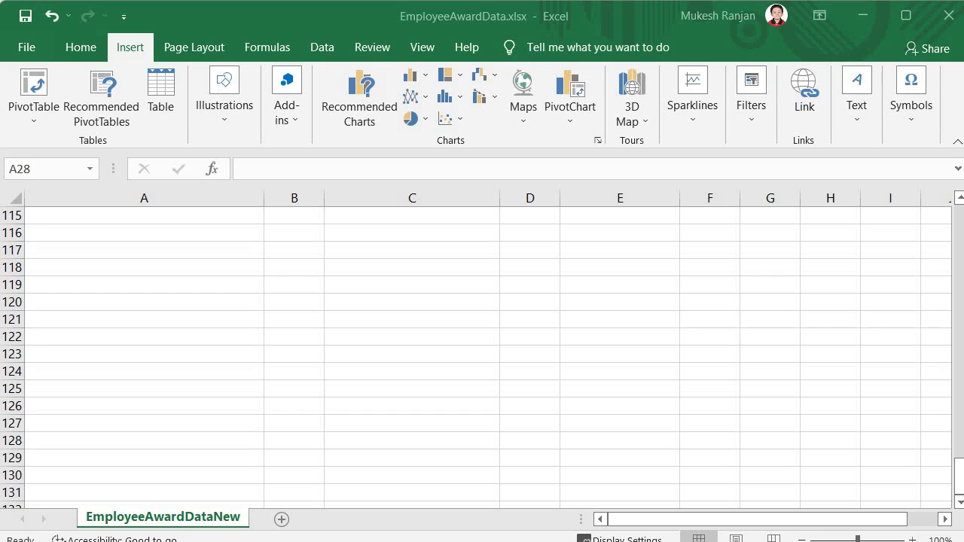
Switch to Power Automate and set the TableRange in the Application Context variable to A2:K500.
{"action": "key", "text": "alt+Tab"}
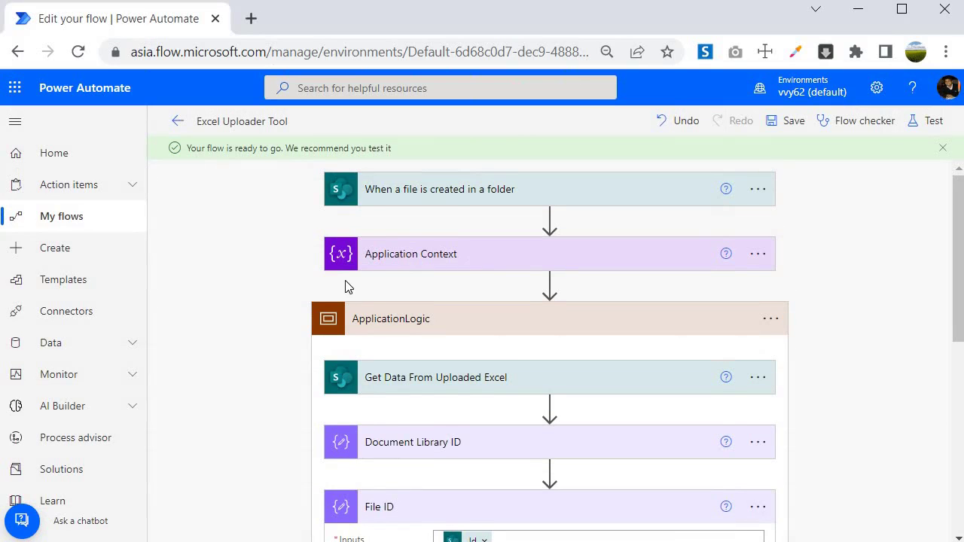
{"action": "left_click", "coordinate": [376, 256]}
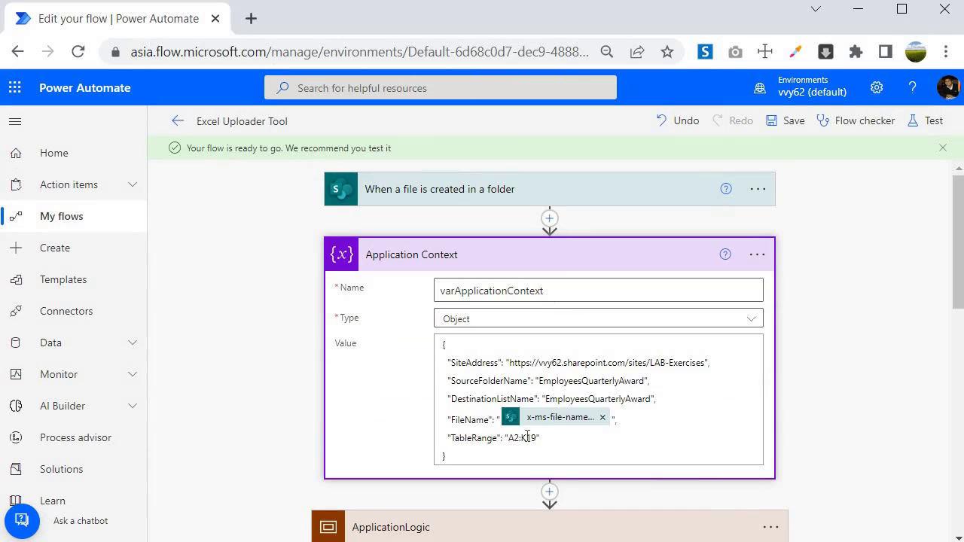
{"action": "left_click_drag", "start_coordinate": [526, 437], "coordinate": [536, 438]}
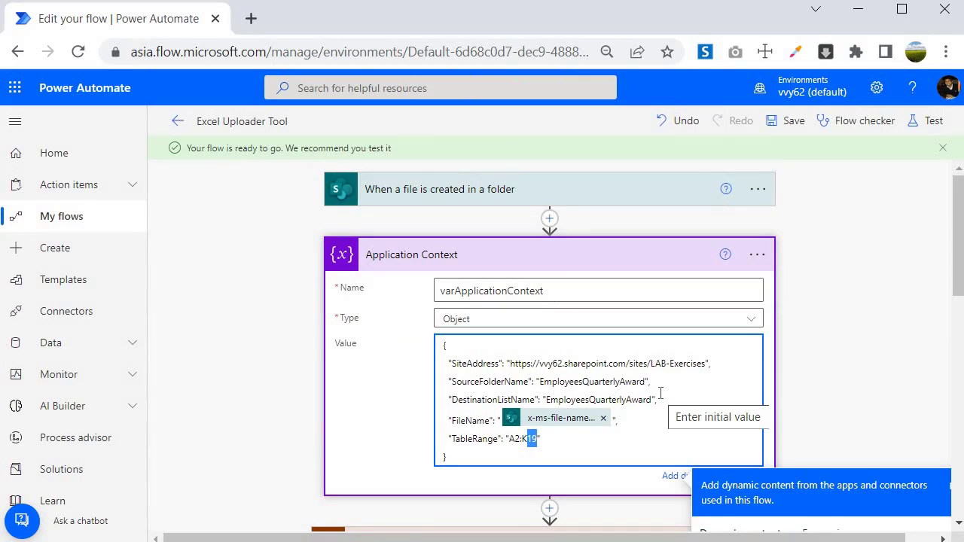
{"action": "type", "text": "500"}
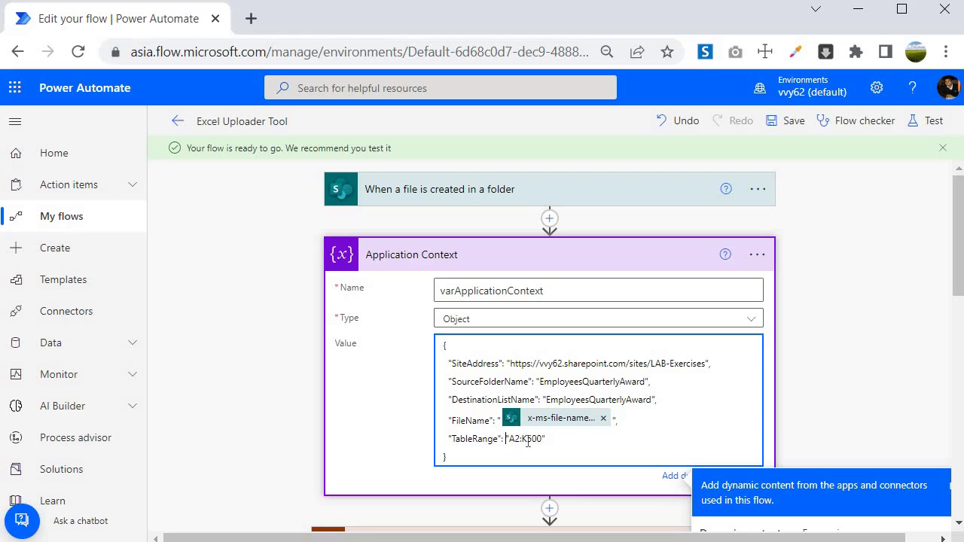
{"action": "left_click_drag", "start_coordinate": [505, 439], "coordinate": [552, 440]}
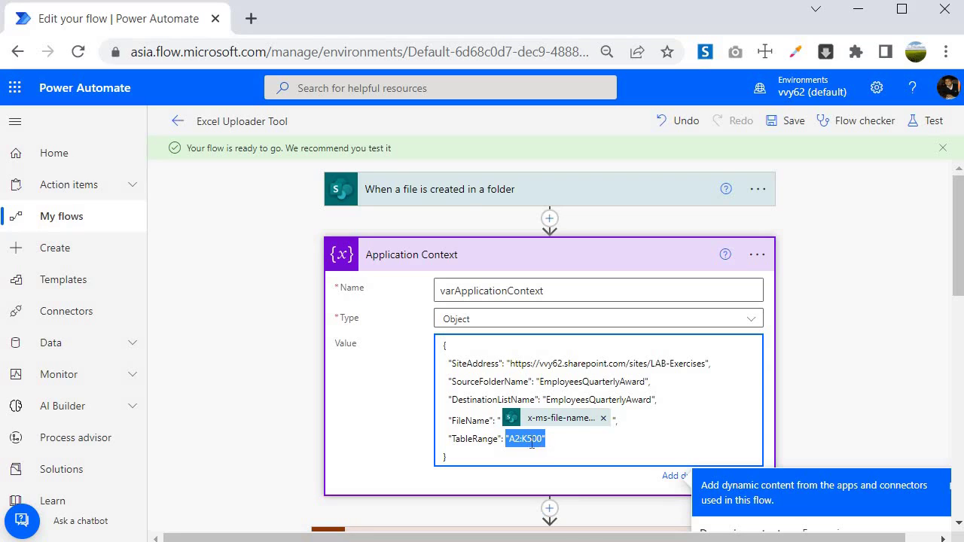
{"action": "scroll", "coordinate": [392, 417], "scroll_direction": "down", "scroll_amount": 10}
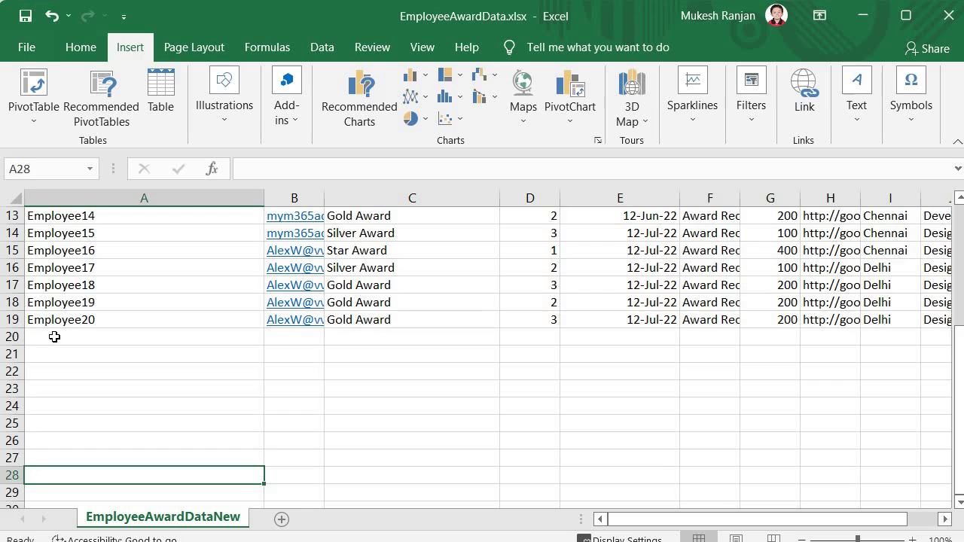
Select the sheet range from A1 down to row 500 and examine the blank rows below the employee data.
{"action": "scroll", "coordinate": [54, 336], "scroll_direction": "down", "scroll_amount": 1}
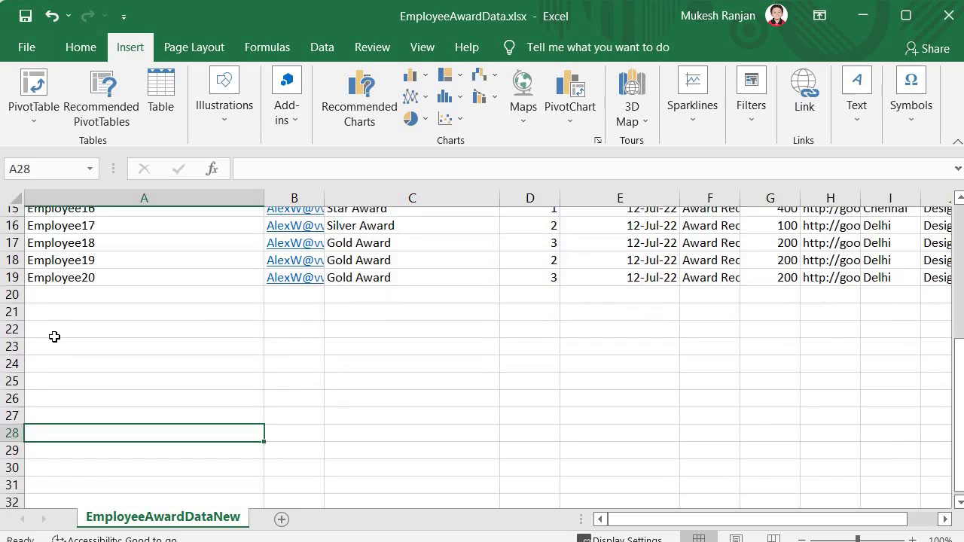
{"action": "scroll", "coordinate": [54, 336], "scroll_direction": "down", "scroll_amount": 20}
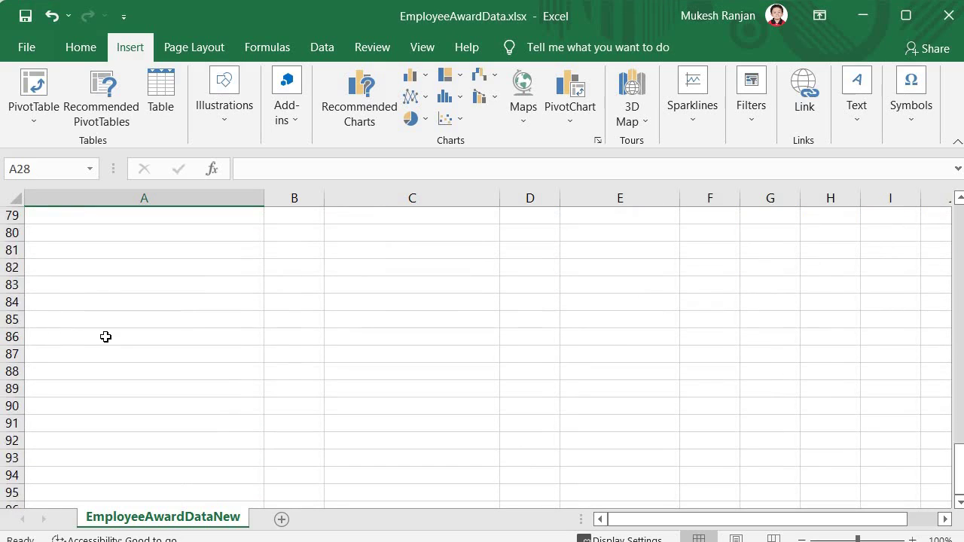
{"action": "scroll", "coordinate": [105, 336], "scroll_direction": "up", "scroll_amount": 20}
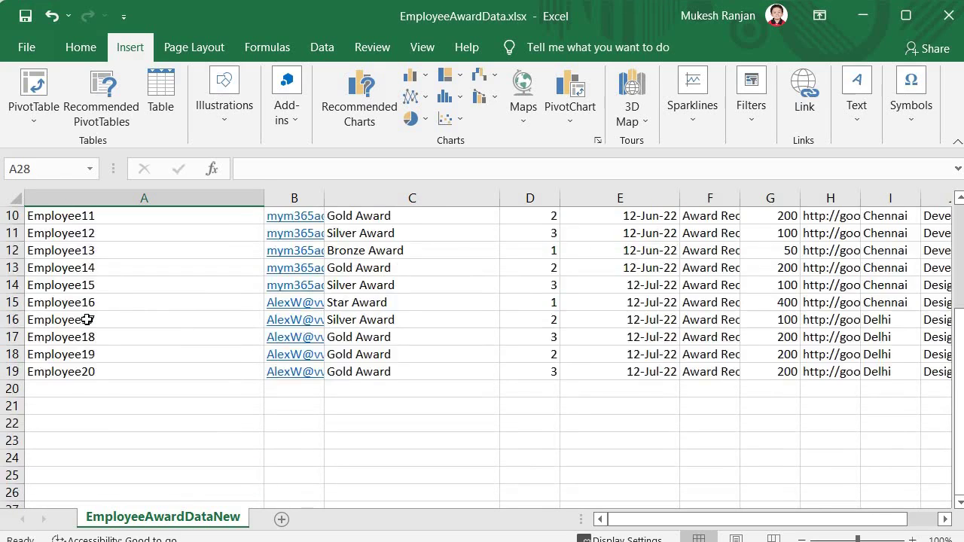
{"action": "scroll", "coordinate": [87, 320], "scroll_direction": "down", "scroll_amount": 6}
{"action": "scroll", "coordinate": [100, 313], "scroll_direction": "up", "scroll_amount": 9}
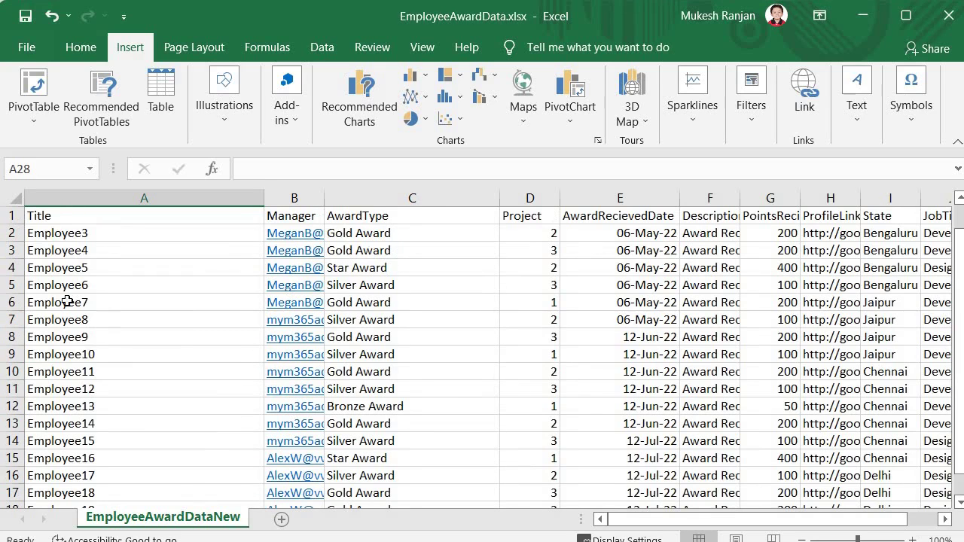
{"action": "left_click_drag", "start_coordinate": [50, 215], "coordinate": [570, 339]}
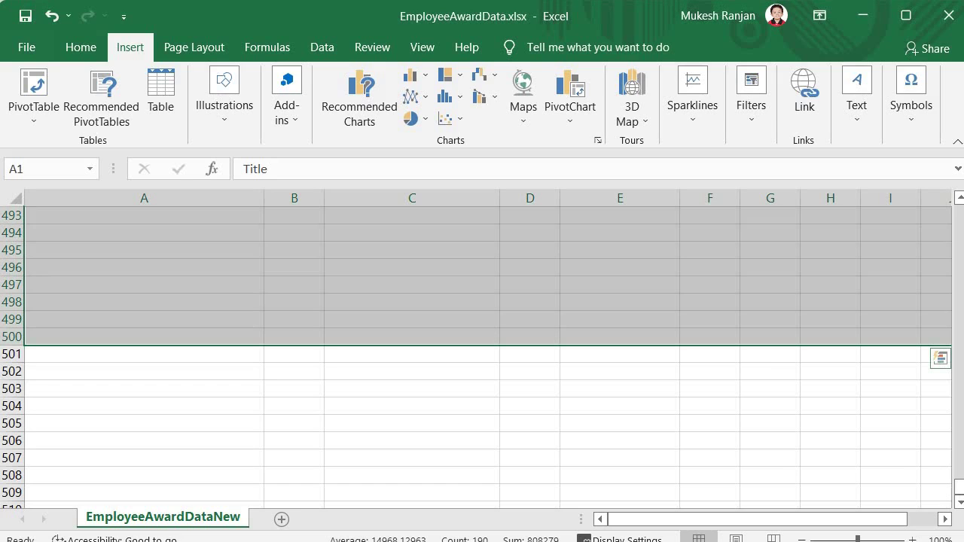
{"action": "left_click_drag", "start_coordinate": [960, 489], "coordinate": [951, 211]}
{"action": "scroll", "coordinate": [60, 291], "scroll_direction": "down", "scroll_amount": 5}
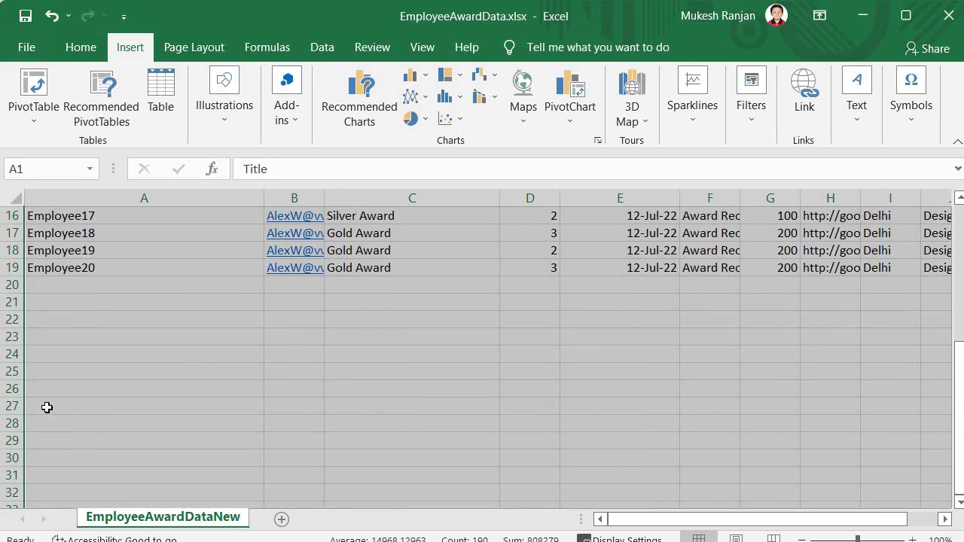
{"action": "left_click_drag", "start_coordinate": [52, 292], "coordinate": [100, 452]}
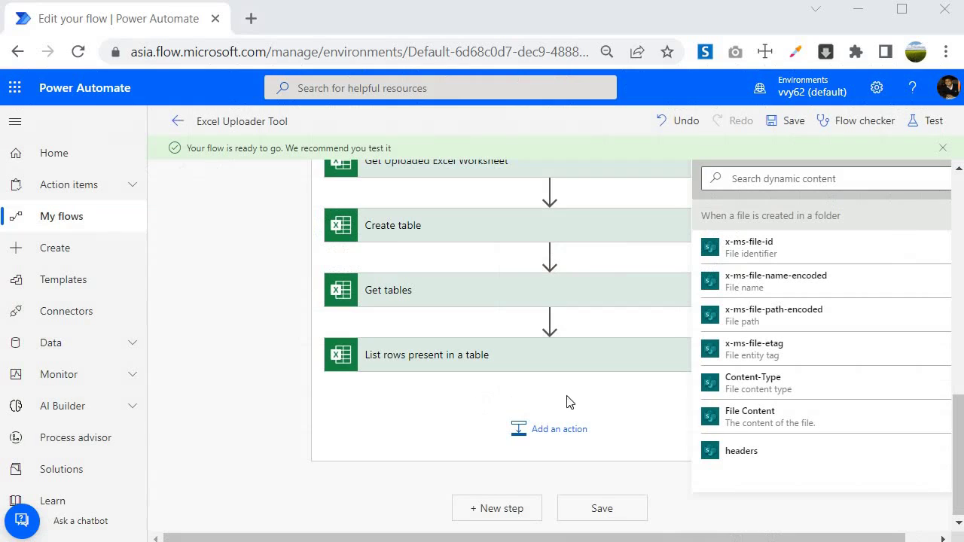
Add a Filter array data operation after List rows present in a table, inside the ApplicationLogic scope.
{"action": "left_click", "coordinate": [542, 433]}
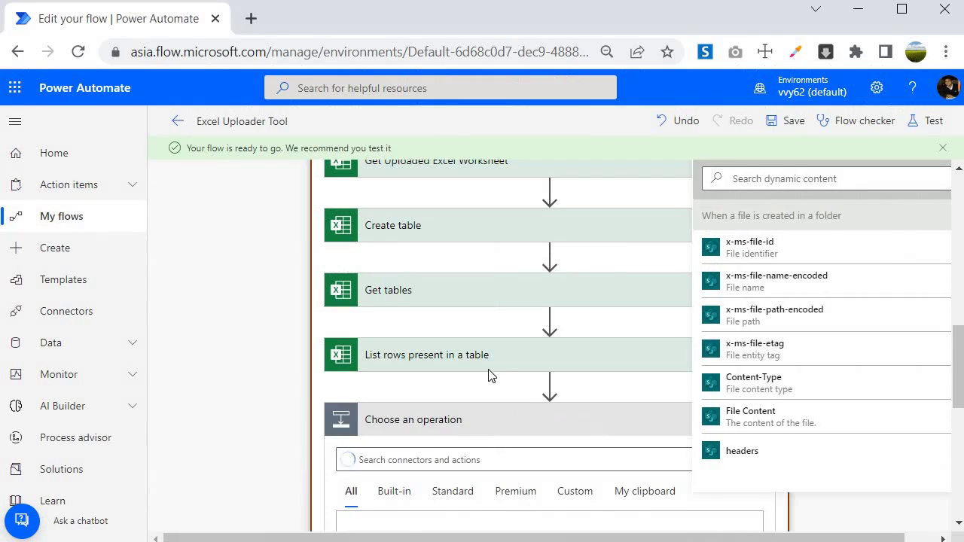
{"action": "scroll", "coordinate": [411, 226], "scroll_direction": "up", "scroll_amount": 2}
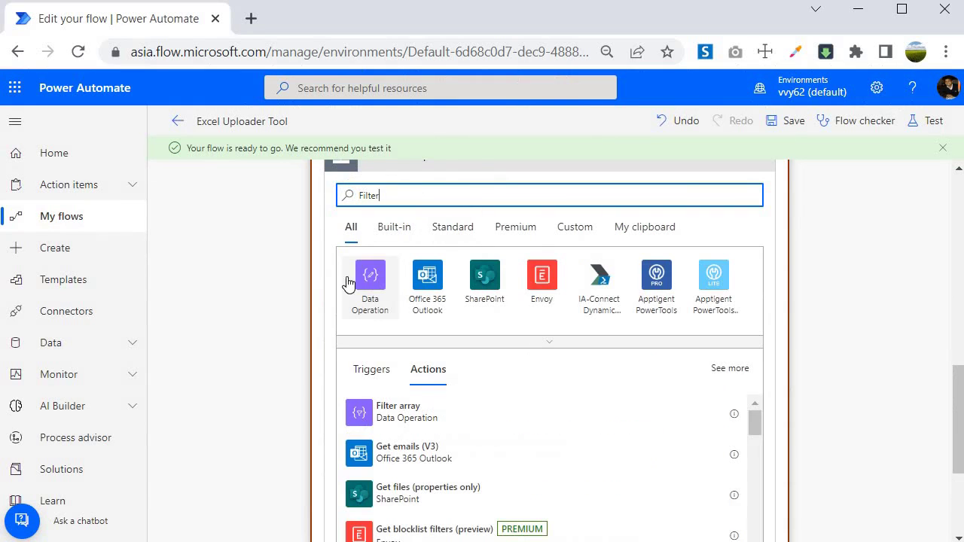
{"action": "left_click", "coordinate": [359, 283]}
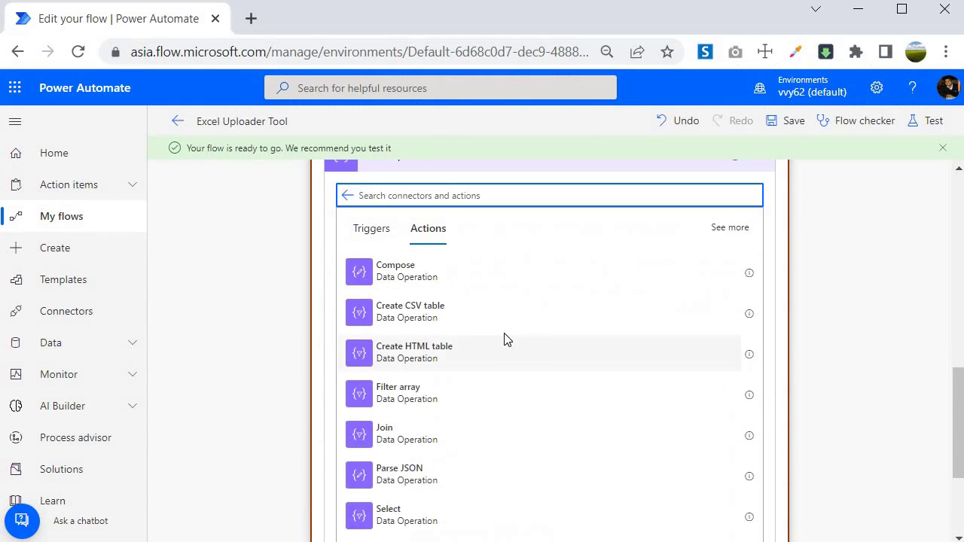
{"action": "scroll", "coordinate": [452, 332], "scroll_direction": "down", "scroll_amount": 2}
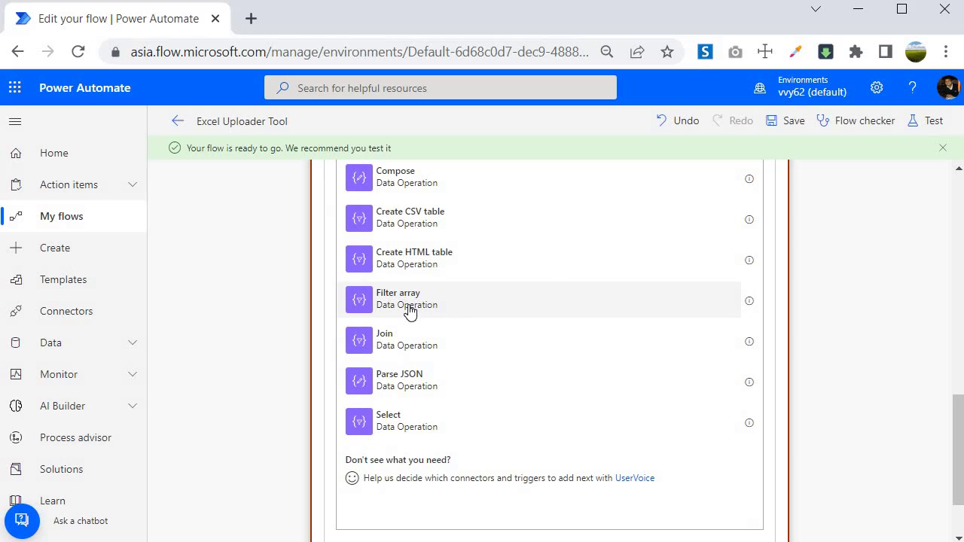
{"action": "left_click", "coordinate": [409, 311]}
{"action": "scroll", "coordinate": [389, 322], "scroll_direction": "down", "scroll_amount": 2}
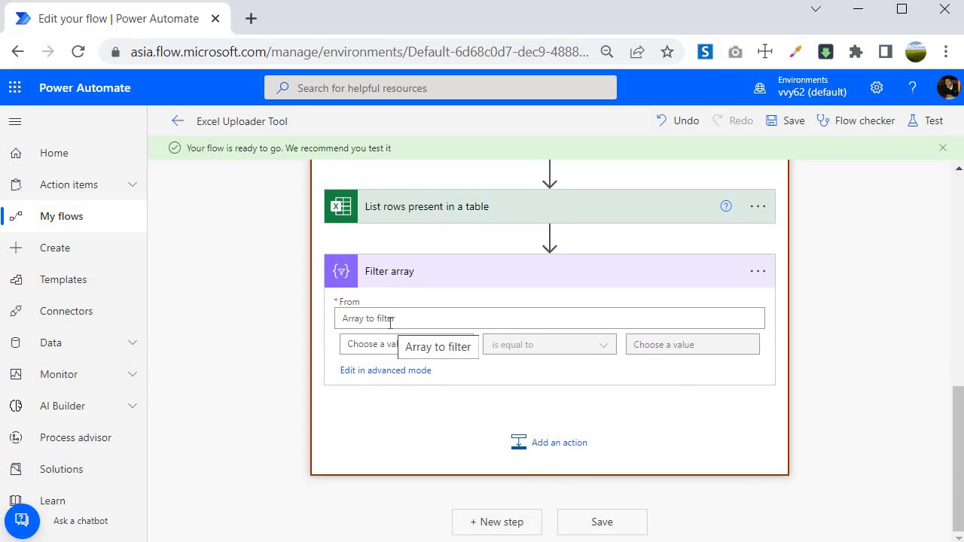
{"action": "left_click", "coordinate": [390, 319]}
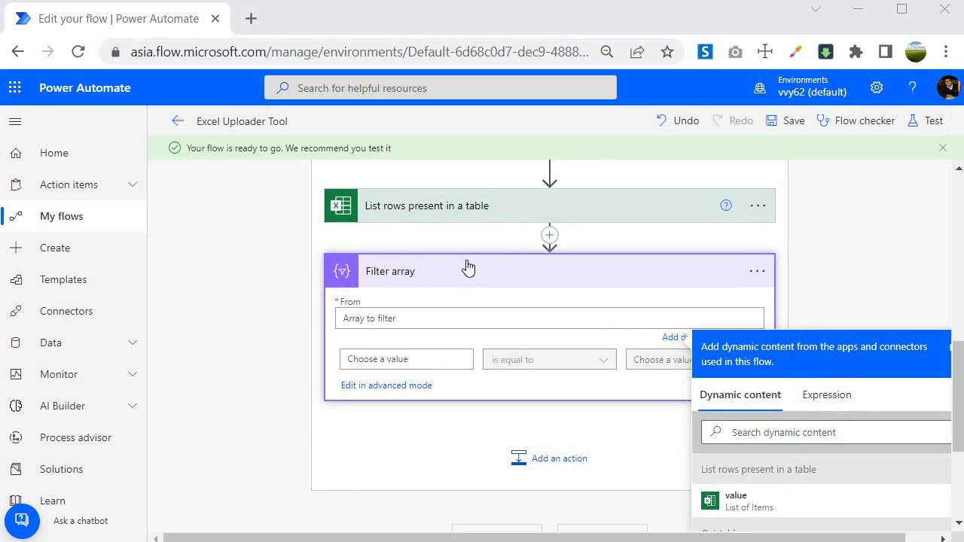
Review the List rows present in a table settings and the TableRange entry in Application Context.
{"action": "left_click", "coordinate": [445, 208]}
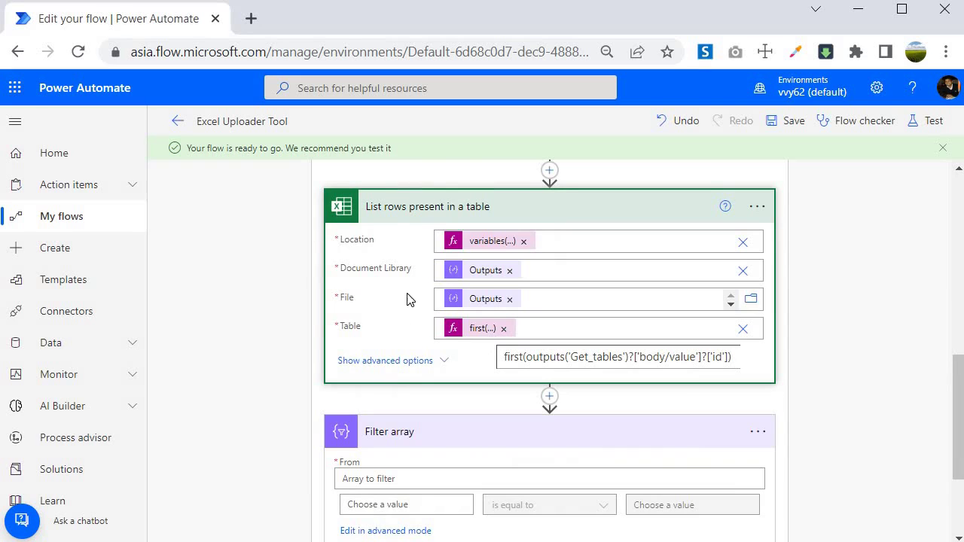
{"action": "scroll", "coordinate": [422, 301], "scroll_direction": "up", "scroll_amount": 10}
{"action": "left_click", "coordinate": [441, 263]}
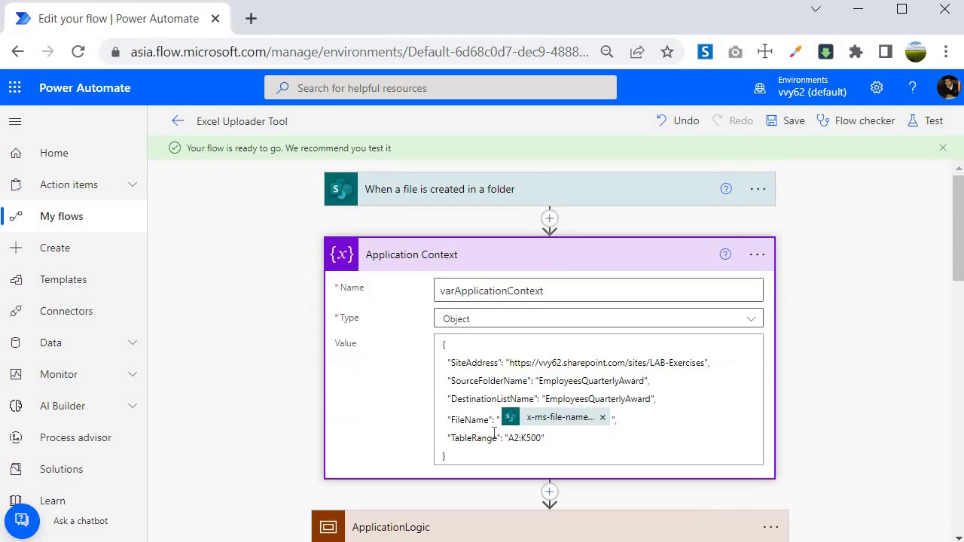
{"action": "left_click", "coordinate": [542, 439]}
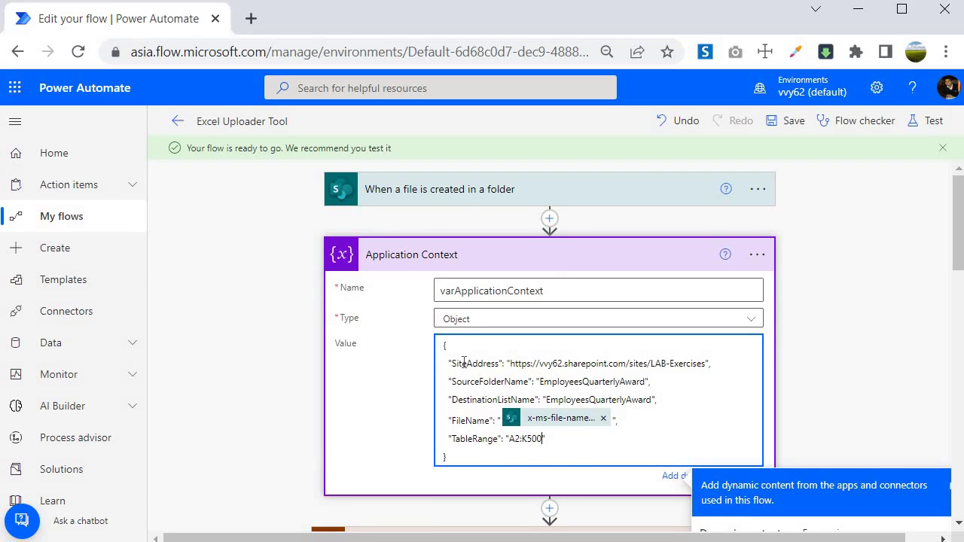
{"action": "scroll", "coordinate": [437, 366], "scroll_direction": "down", "scroll_amount": 10}
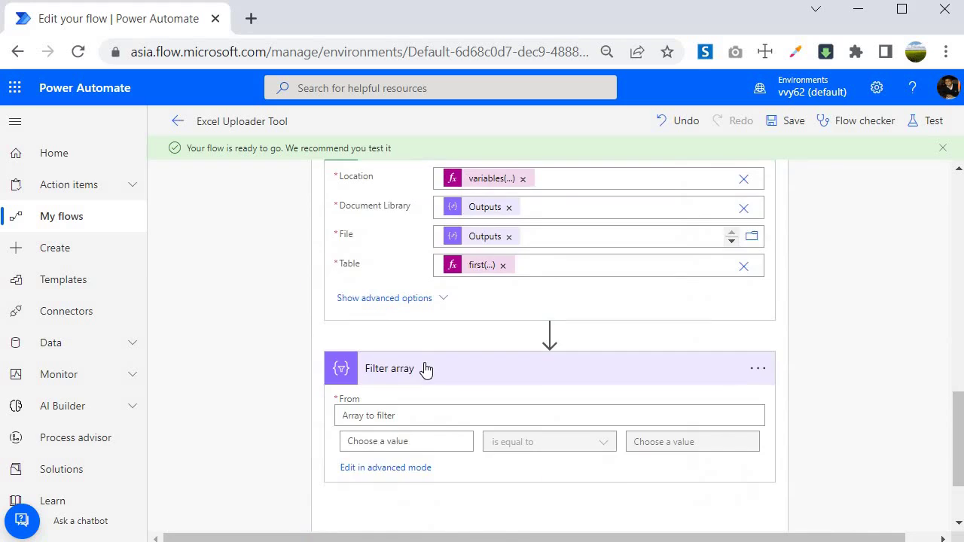
{"action": "scroll", "coordinate": [425, 369], "scroll_direction": "up", "scroll_amount": 5}
{"action": "scroll", "coordinate": [423, 366], "scroll_direction": "down", "scroll_amount": 4}
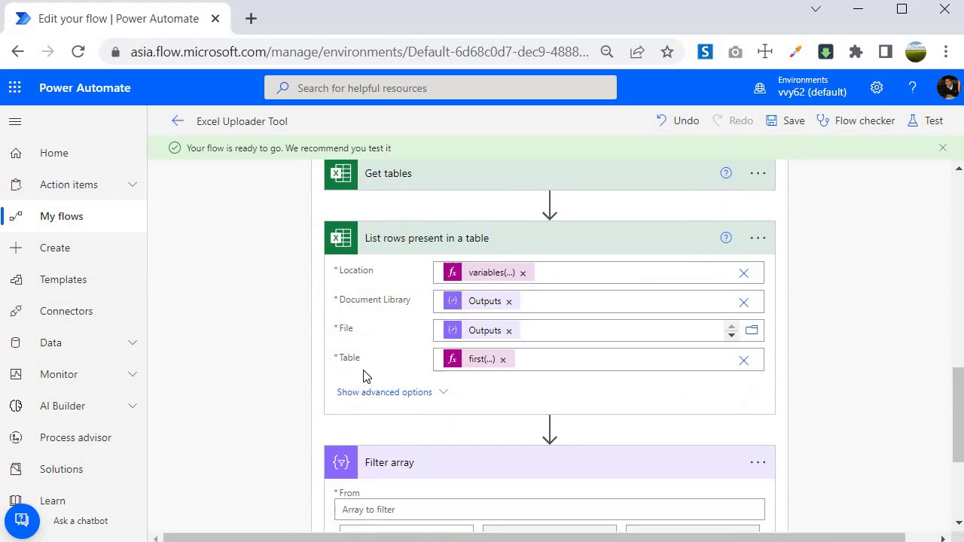
{"action": "scroll", "coordinate": [364, 375], "scroll_direction": "down", "scroll_amount": 2}
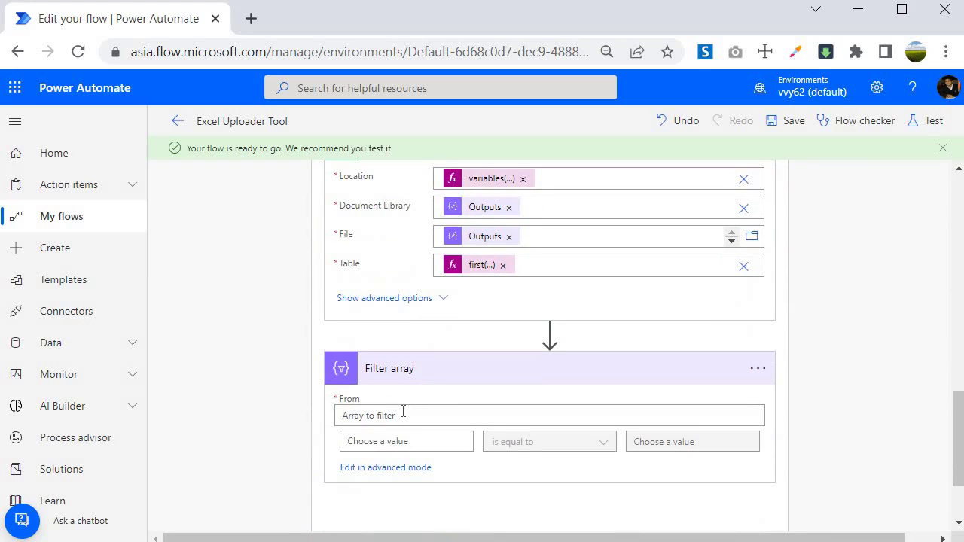
Set the From input of Filter array to the value list from List rows present in a table.
{"action": "left_click", "coordinate": [354, 417]}
{"action": "scroll", "coordinate": [387, 384], "scroll_direction": "down", "scroll_amount": 4}
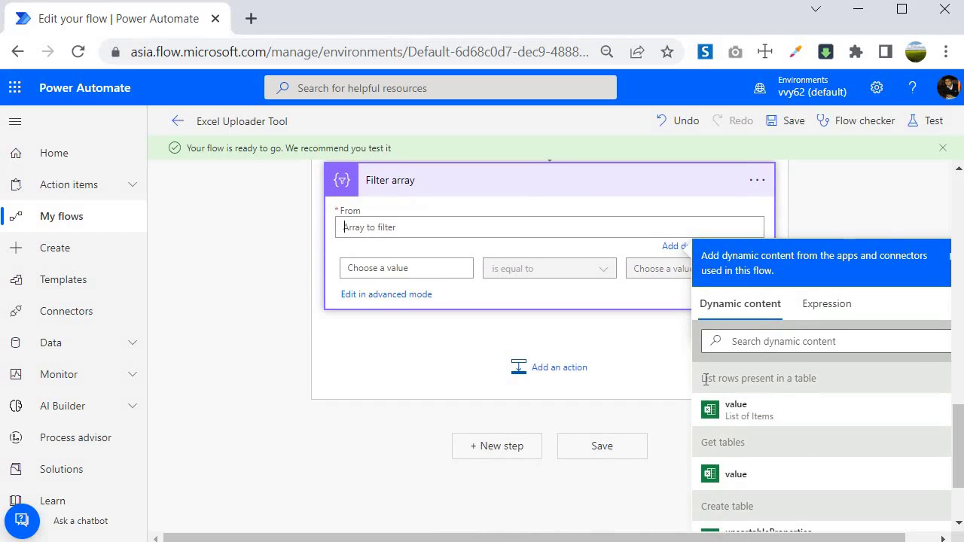
{"action": "left_click_drag", "start_coordinate": [701, 382], "coordinate": [827, 381]}
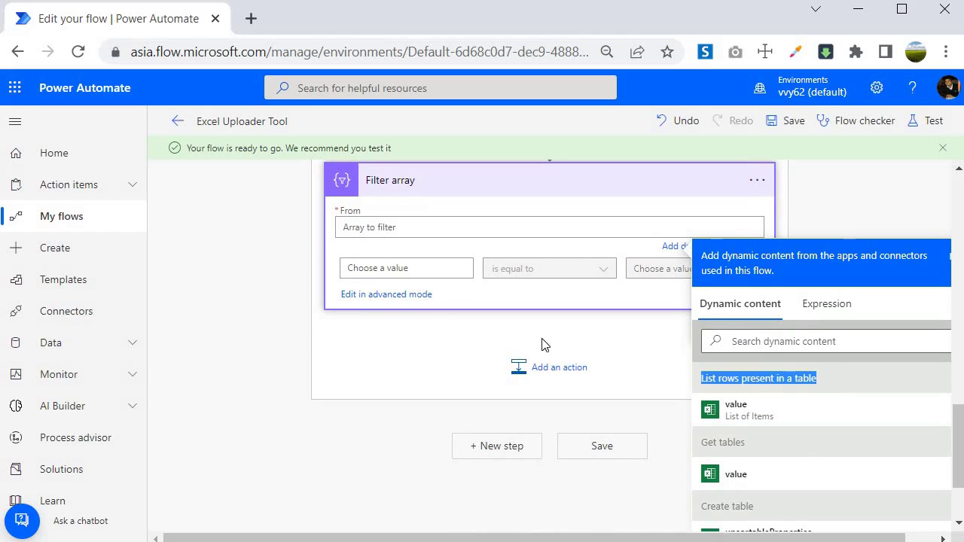
{"action": "scroll", "coordinate": [691, 467], "scroll_direction": "up", "scroll_amount": 2}
{"action": "scroll", "coordinate": [723, 444], "scroll_direction": "down", "scroll_amount": 1}
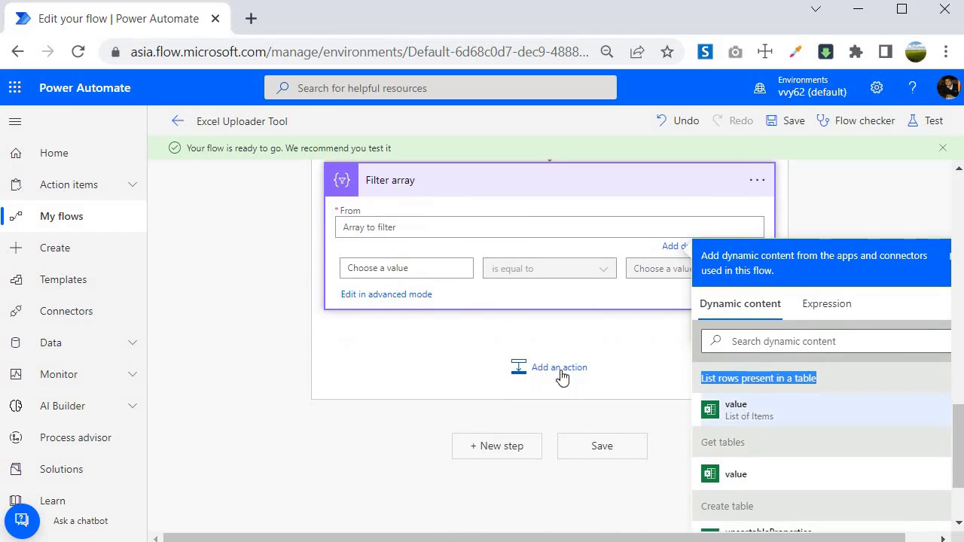
{"action": "scroll", "coordinate": [470, 340], "scroll_direction": "up", "scroll_amount": 4}
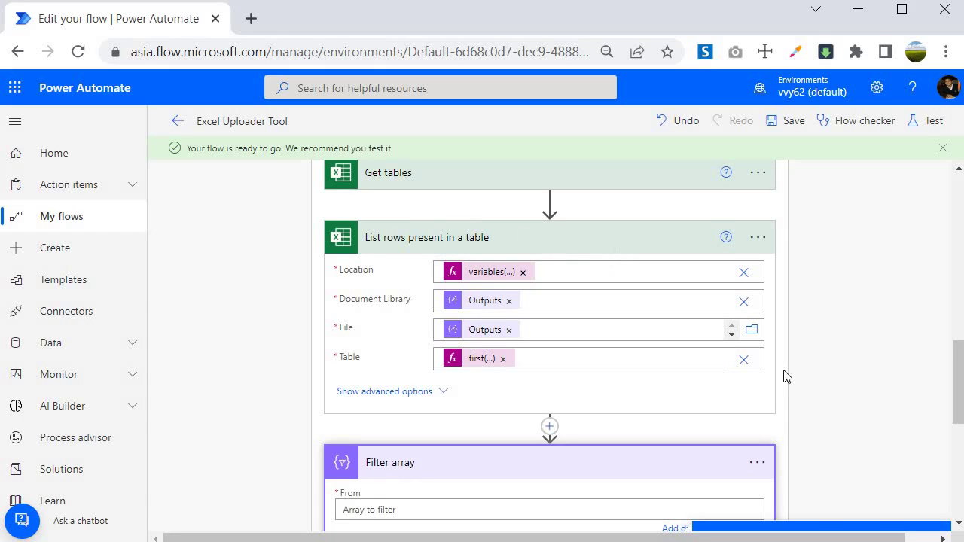
{"action": "scroll", "coordinate": [787, 376], "scroll_direction": "down", "scroll_amount": 4}
{"action": "left_click", "coordinate": [845, 438]}
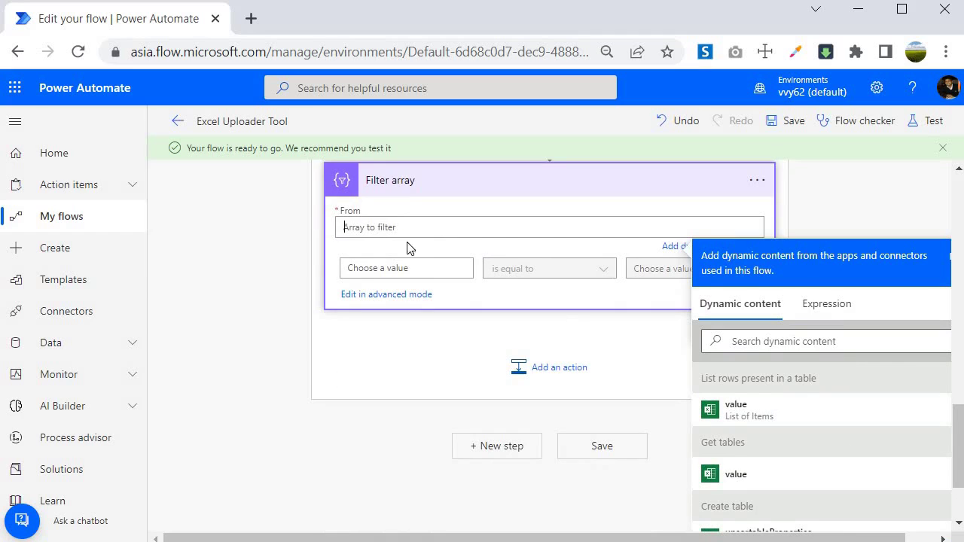
{"action": "left_click", "coordinate": [734, 410]}
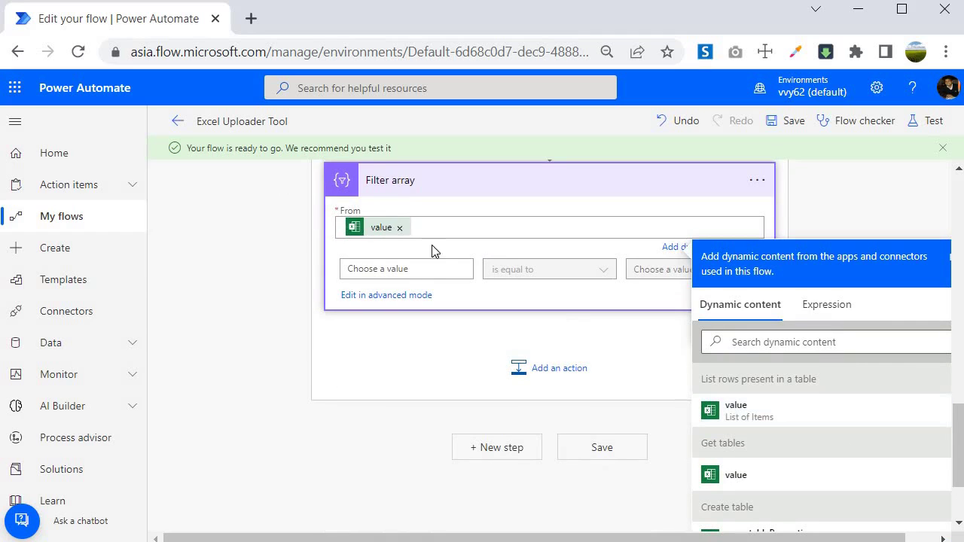
Switch to the EmployeeAwardData workbook in Excel and examine the empty rows below the last employee entry.
{"action": "left_click", "coordinate": [386, 273]}
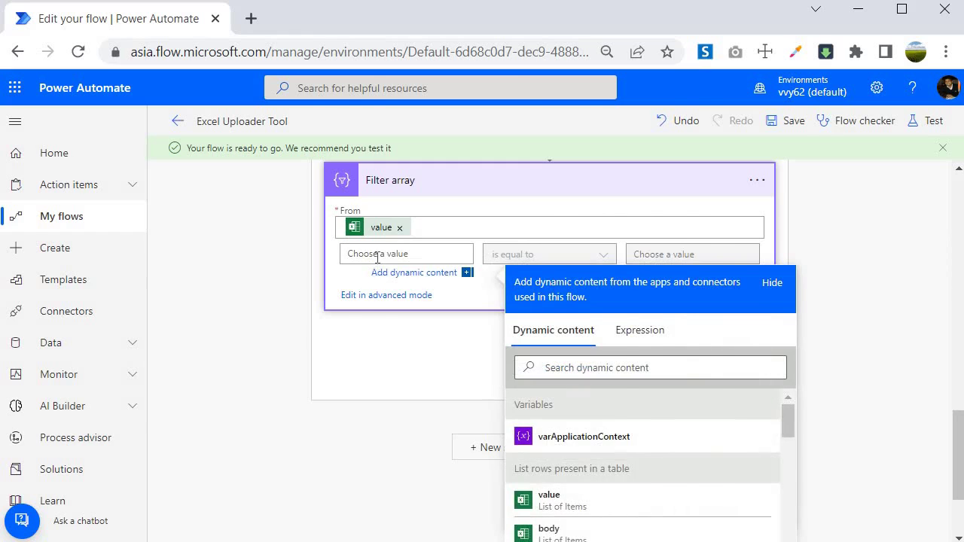
{"action": "key", "text": "alt+Tab"}
{"action": "scroll", "coordinate": [76, 301], "scroll_direction": "down", "scroll_amount": 6}
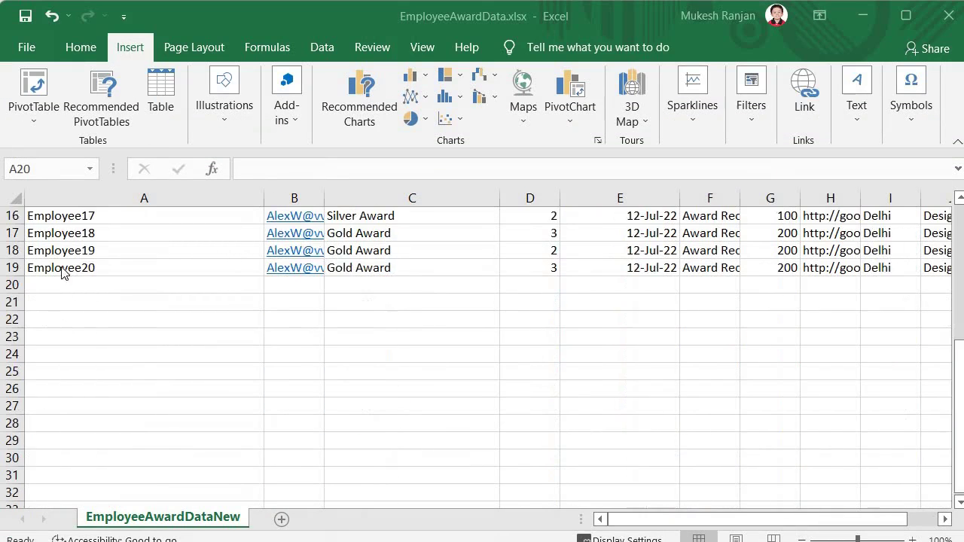
{"action": "left_click", "coordinate": [56, 237]}
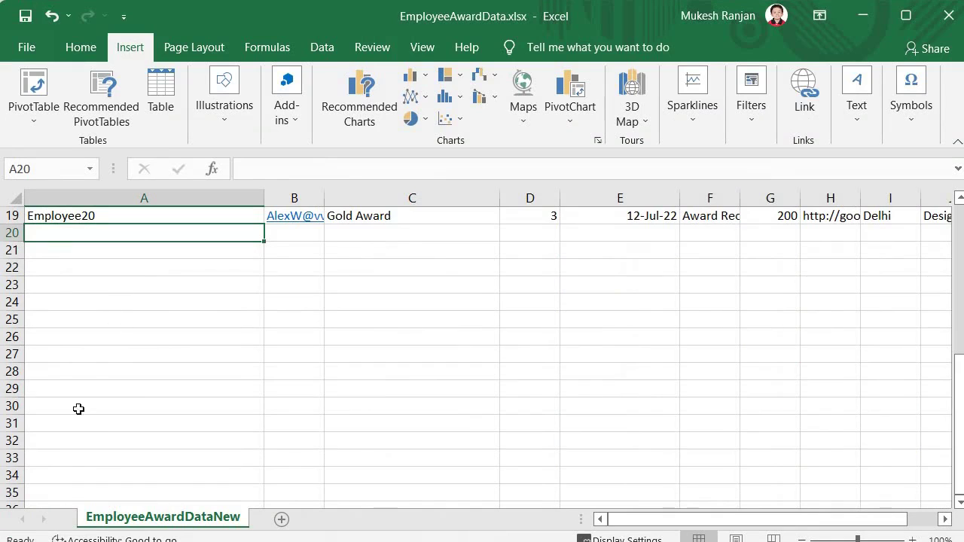
{"action": "key", "text": "alt+Tab"}
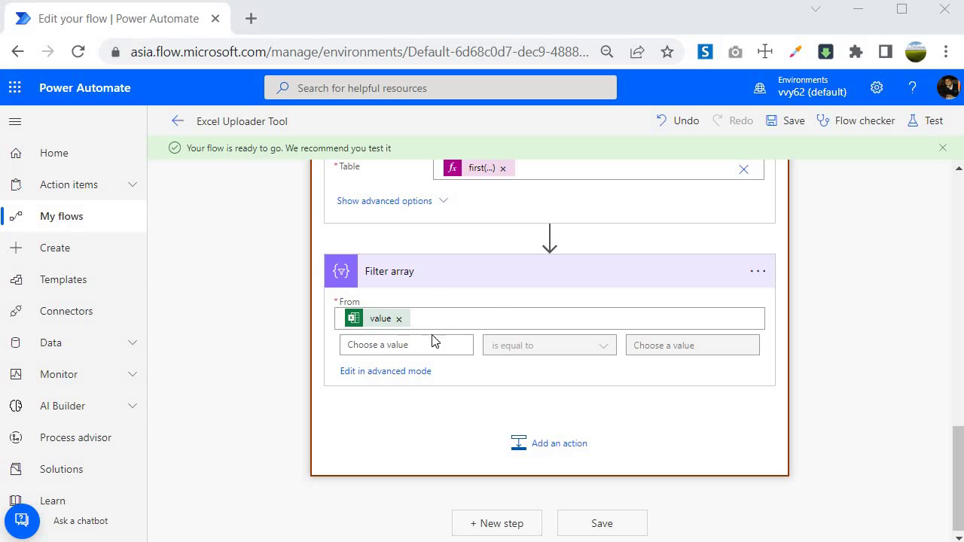
In Power Automate, set the first value of the Filter array condition to the expression item()?['Title'].
{"action": "left_click", "coordinate": [387, 347]}
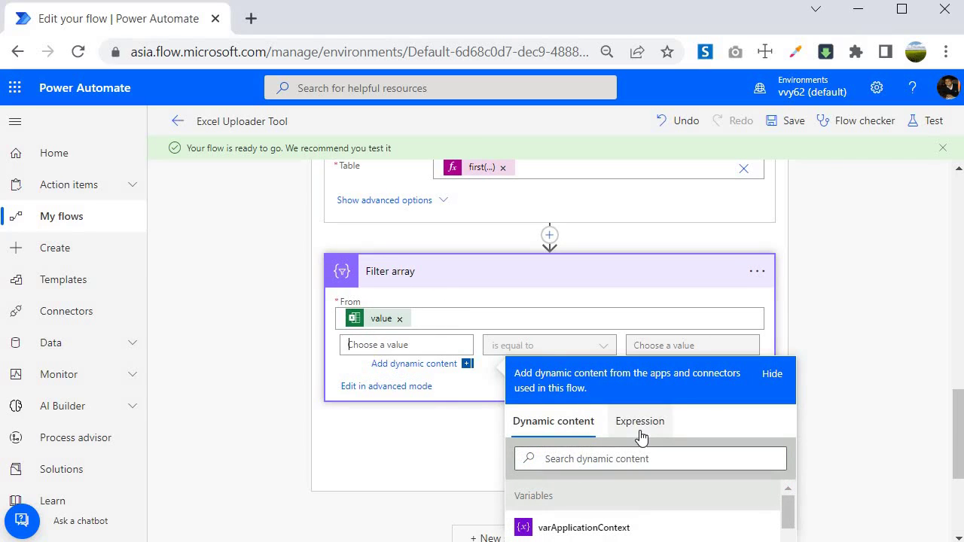
{"action": "left_click", "coordinate": [640, 437]}
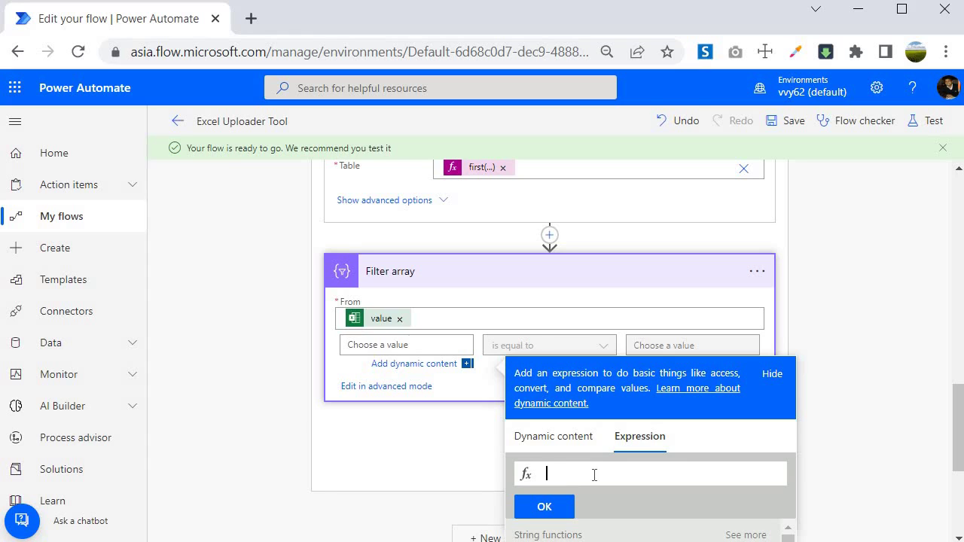
{"action": "type", "text": "item"}
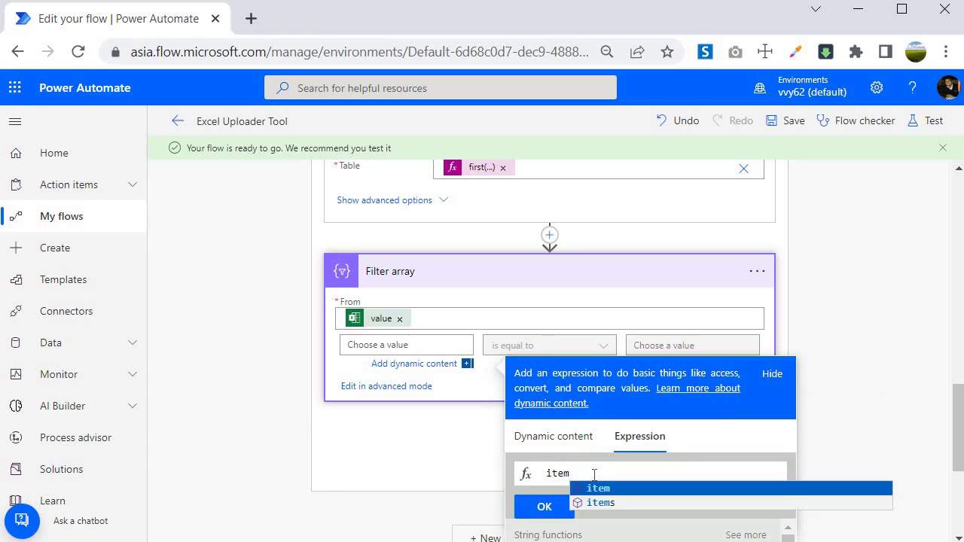
{"action": "type", "text": "()"}
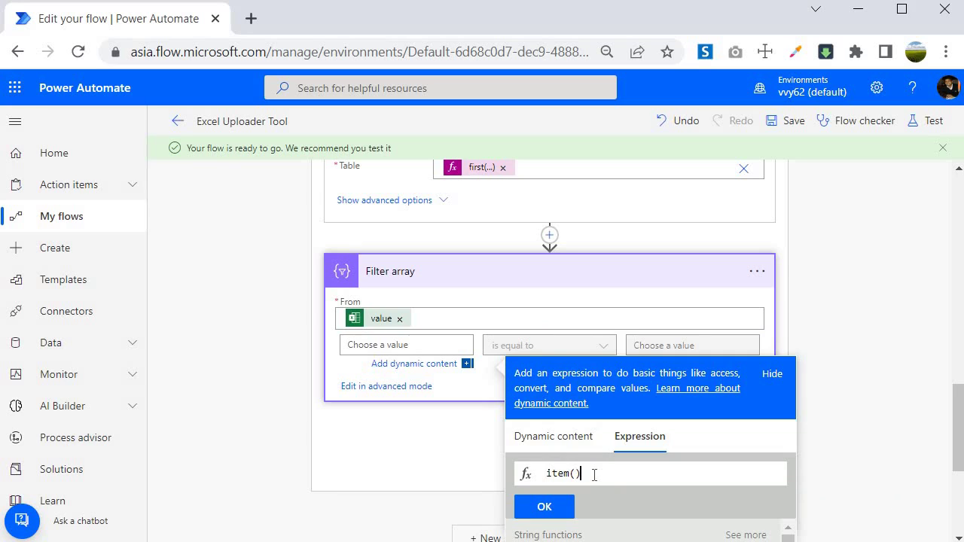
{"action": "type", "text": "?['Title"}
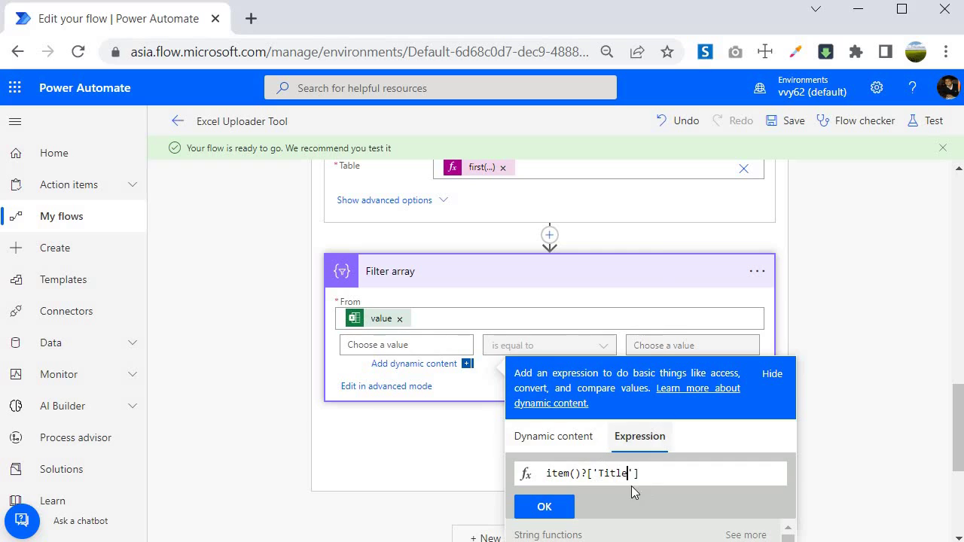
{"action": "left_click", "coordinate": [549, 509]}
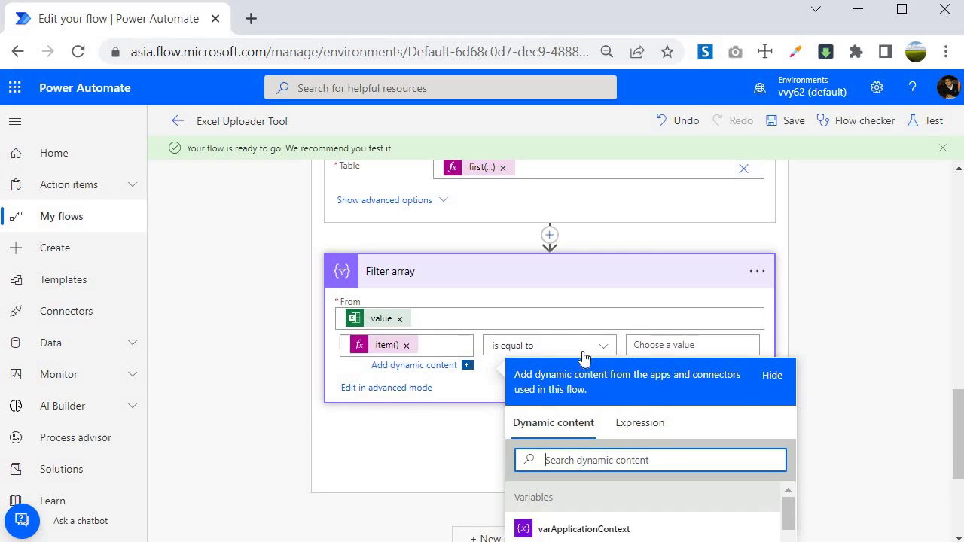
Set the Filter array condition's operator to "does not contain" and leave the comparison value blank.
{"action": "left_click", "coordinate": [591, 348]}
{"action": "left_click", "coordinate": [661, 260]}
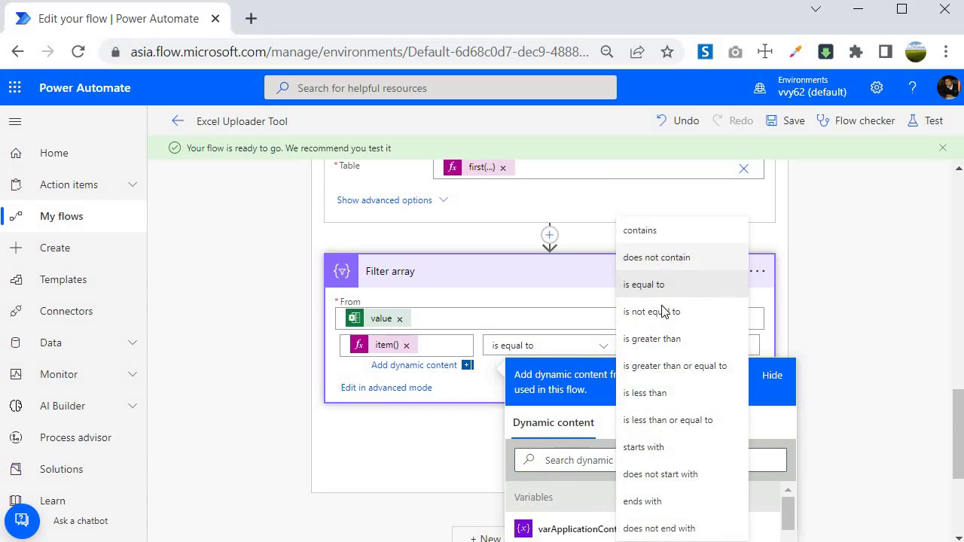
{"action": "left_click", "coordinate": [672, 346]}
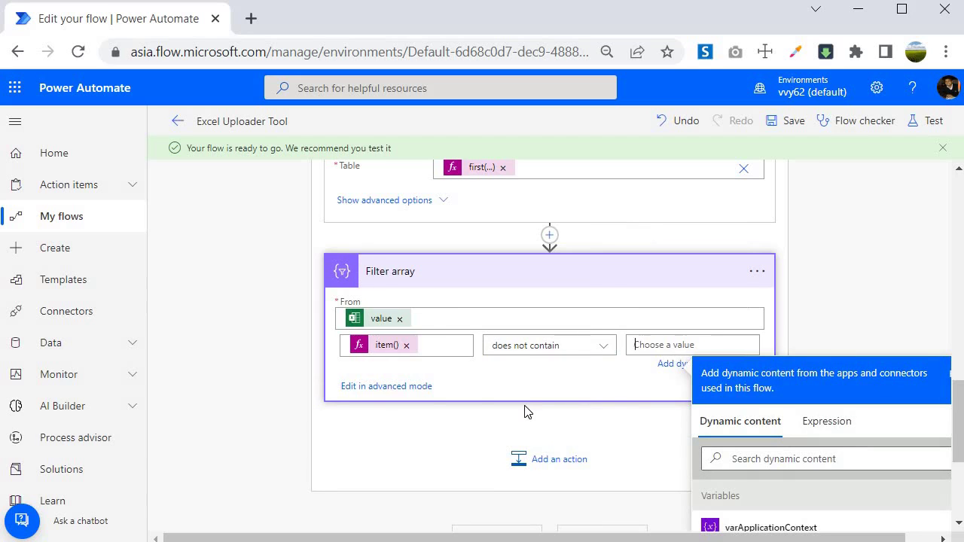
Review the List rows present in a table and Filter array settings, and check the column headers in the Excel employee sheet.
{"action": "scroll", "coordinate": [361, 340], "scroll_direction": "up", "scroll_amount": 2}
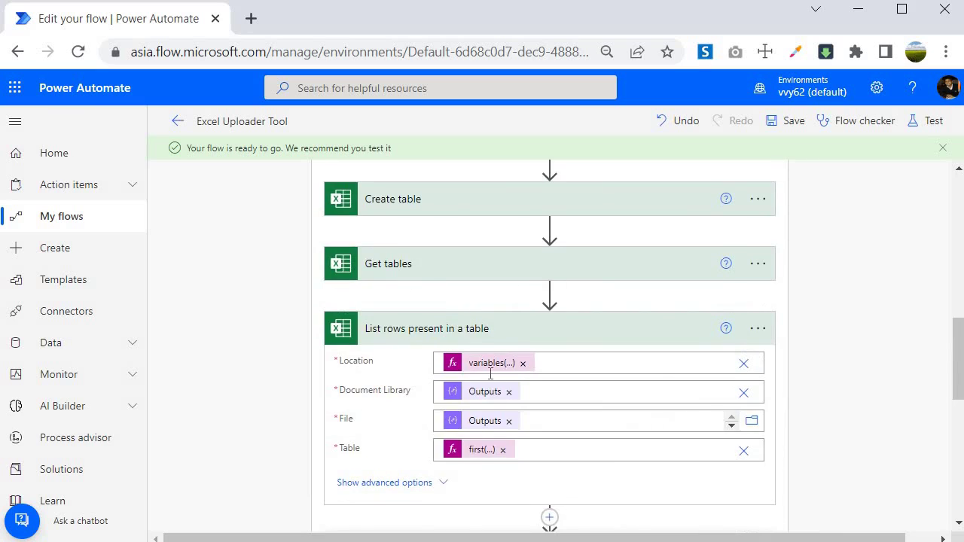
{"action": "scroll", "coordinate": [374, 350], "scroll_direction": "up", "scroll_amount": 2}
{"action": "scroll", "coordinate": [426, 406], "scroll_direction": "down", "scroll_amount": 4}
{"action": "scroll", "coordinate": [427, 409], "scroll_direction": "up", "scroll_amount": 3}
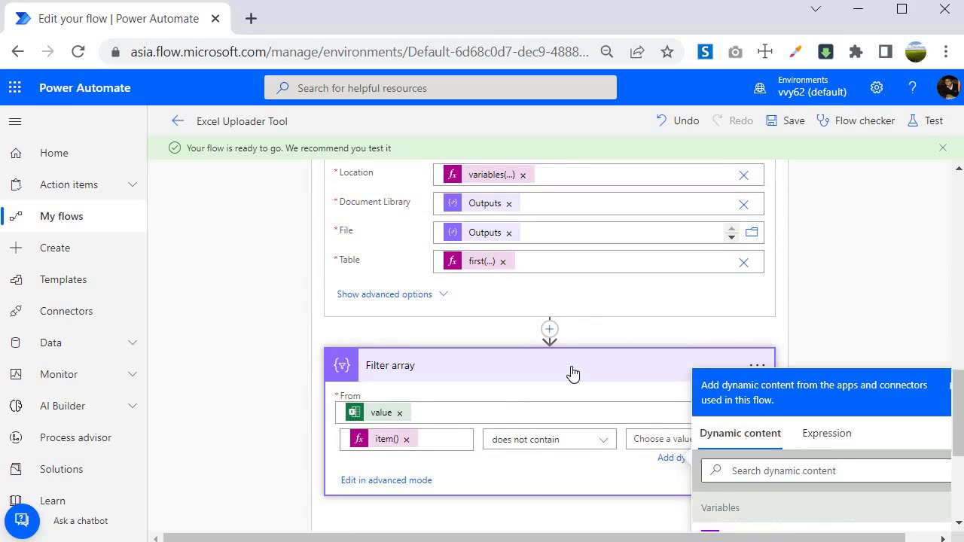
{"action": "left_click", "coordinate": [573, 372]}
{"action": "left_click", "coordinate": [486, 379]}
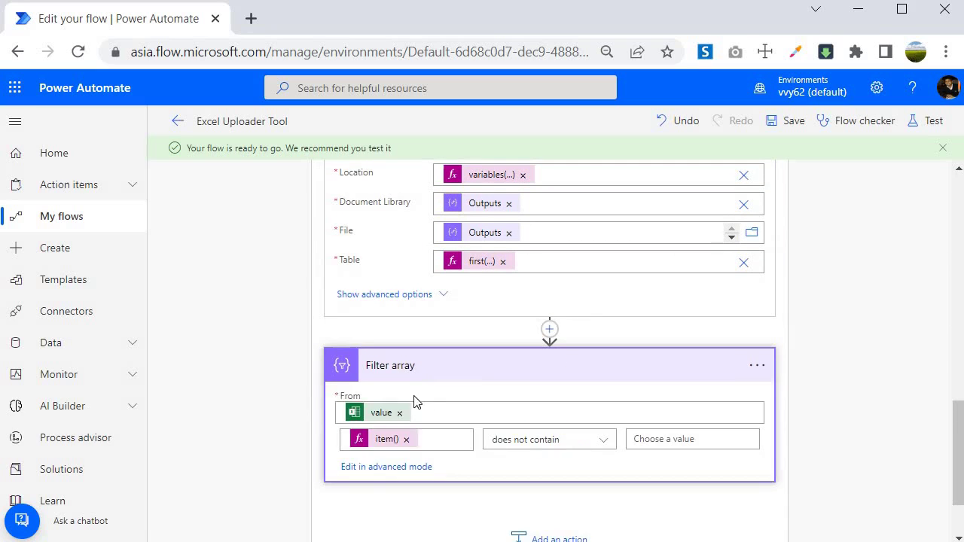
{"action": "scroll", "coordinate": [405, 351], "scroll_direction": "up", "scroll_amount": 3}
{"action": "scroll", "coordinate": [211, 404], "scroll_direction": "down", "scroll_amount": 1}
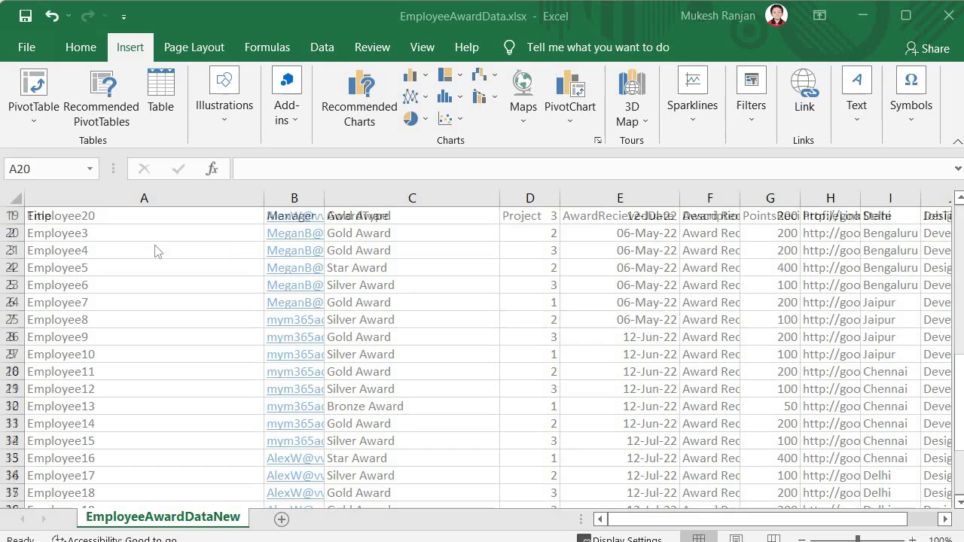
{"action": "scroll", "coordinate": [156, 249], "scroll_direction": "up", "scroll_amount": 3}
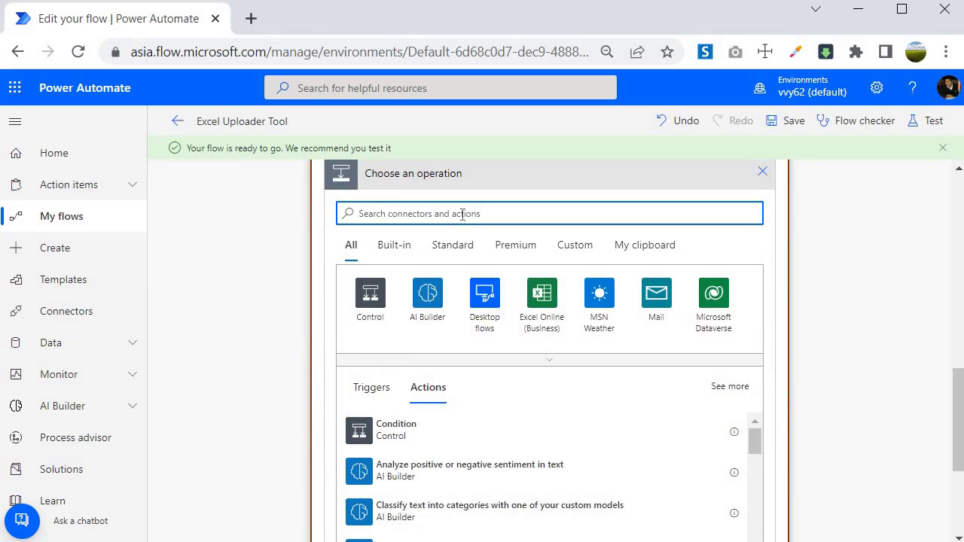
Add a Select data operation after Filter array in the Power Automate flow, with its From input set to the Filter array Body.
{"action": "type", "text": "select"}
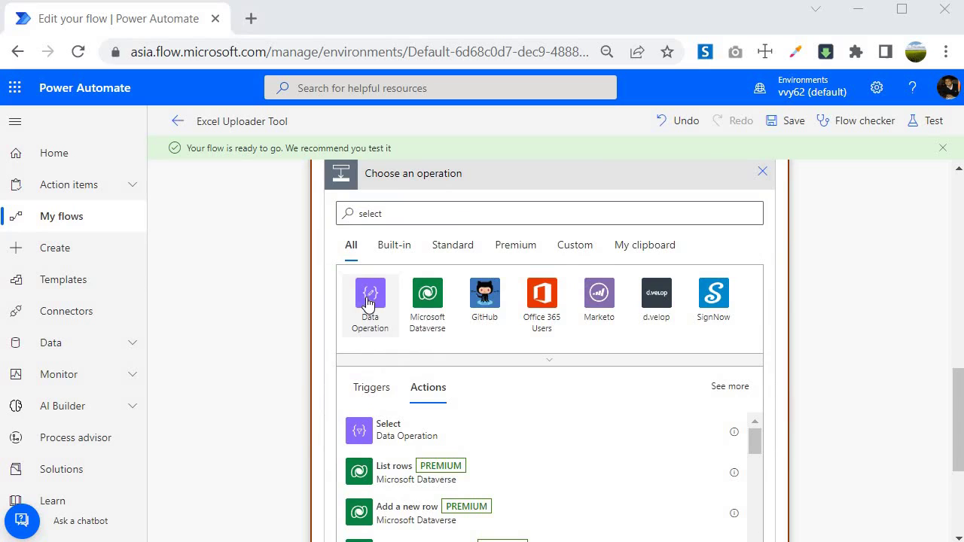
{"action": "left_click", "coordinate": [369, 301]}
{"action": "scroll", "coordinate": [394, 366], "scroll_direction": "down", "scroll_amount": 3}
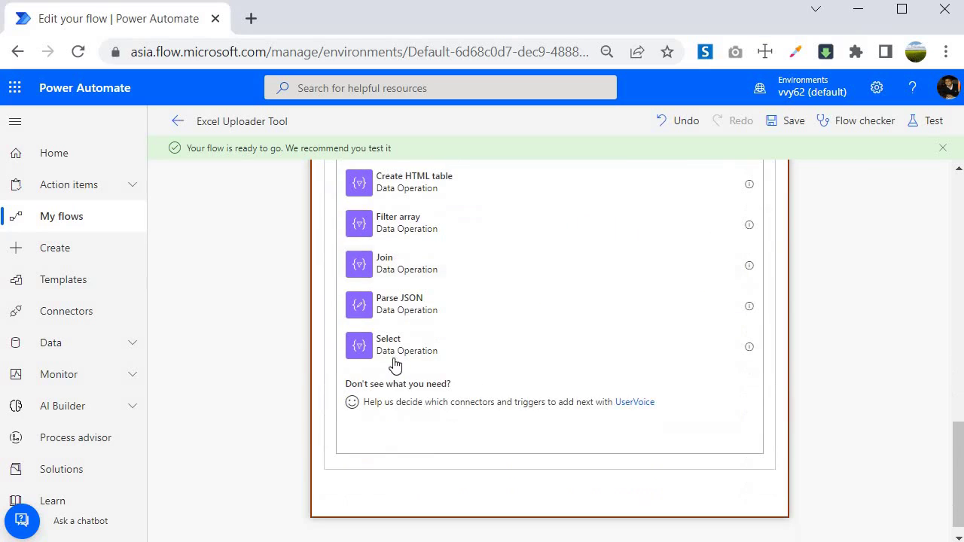
{"action": "left_click", "coordinate": [393, 353]}
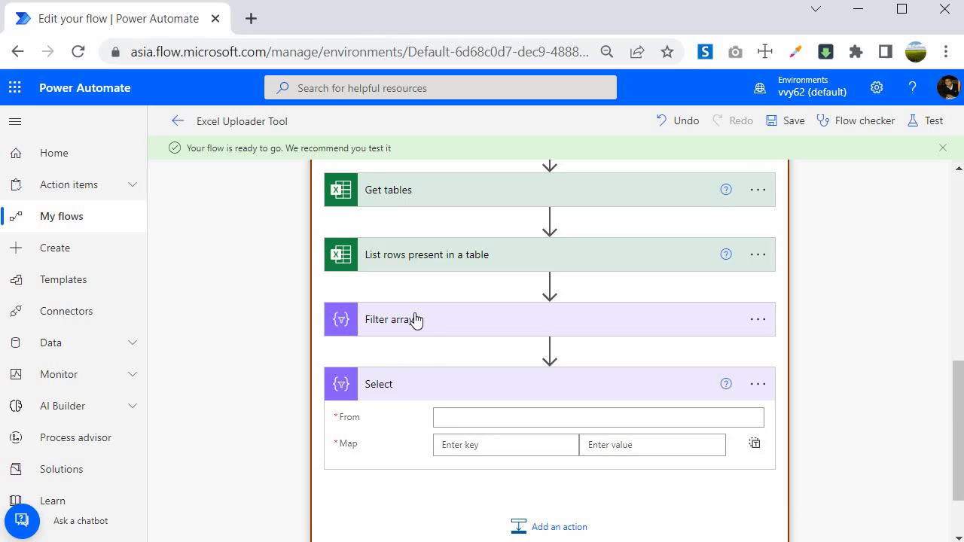
{"action": "left_click", "coordinate": [467, 421]}
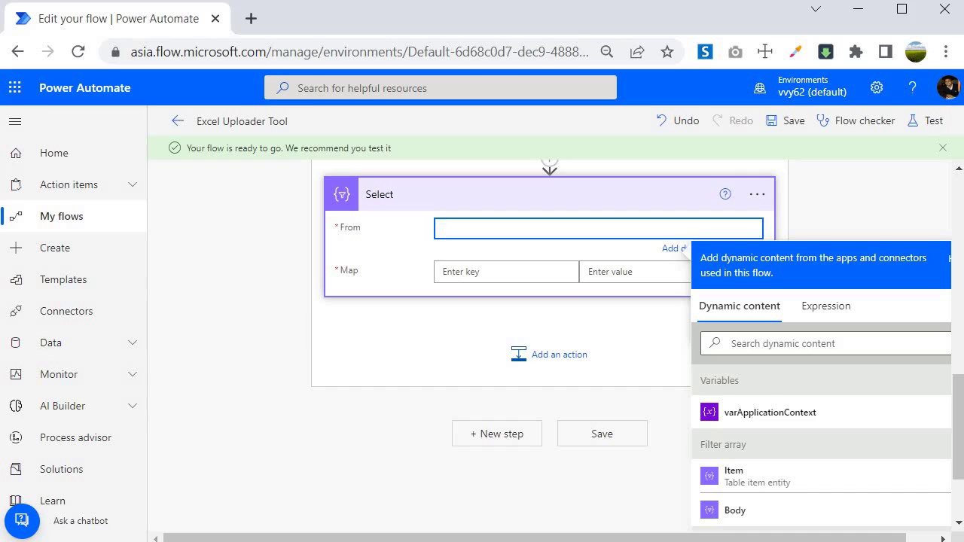
{"action": "left_click", "coordinate": [735, 512]}
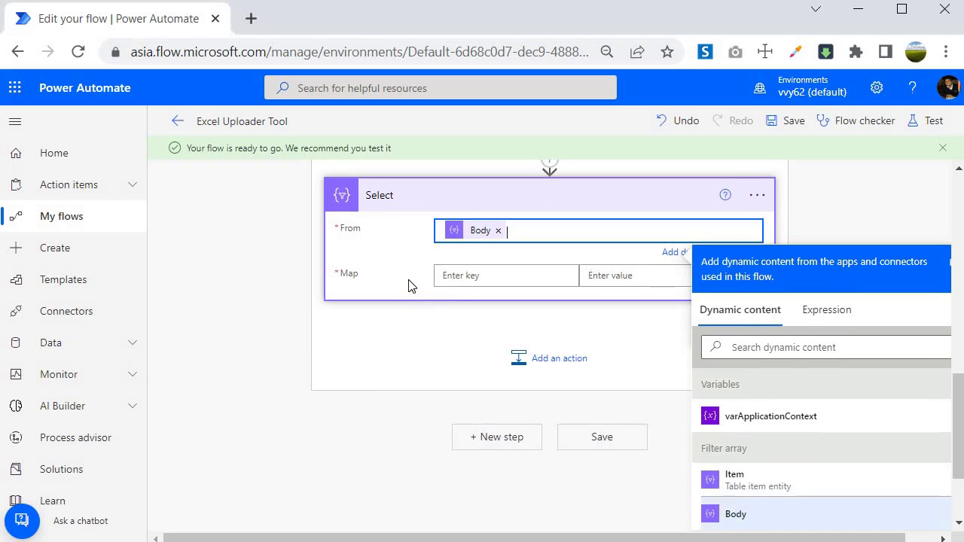
Map the key Title to the expression item()?['Title'] in the Select action.
{"action": "left_click", "coordinate": [453, 275]}
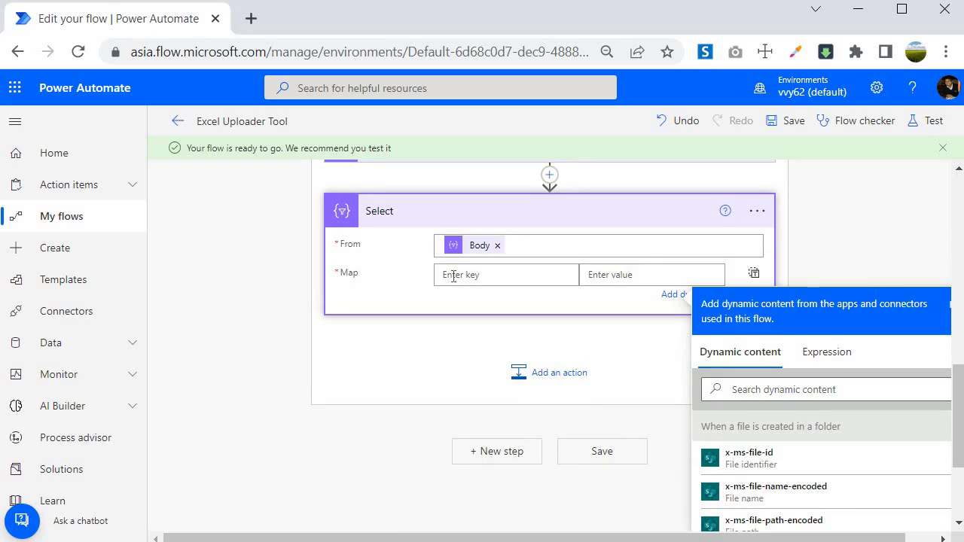
{"action": "type", "text": "Title"}
{"action": "left_click", "coordinate": [611, 274]}
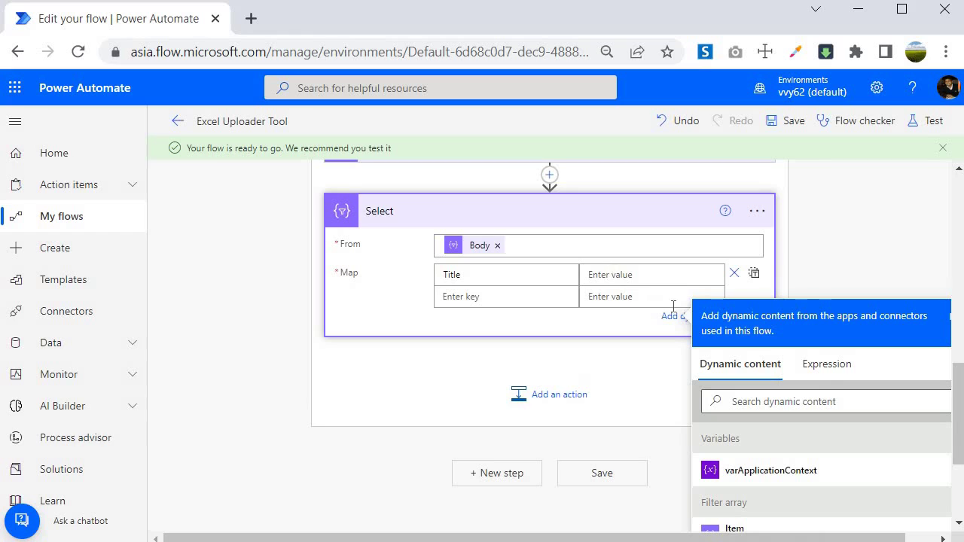
{"action": "left_click", "coordinate": [824, 381]}
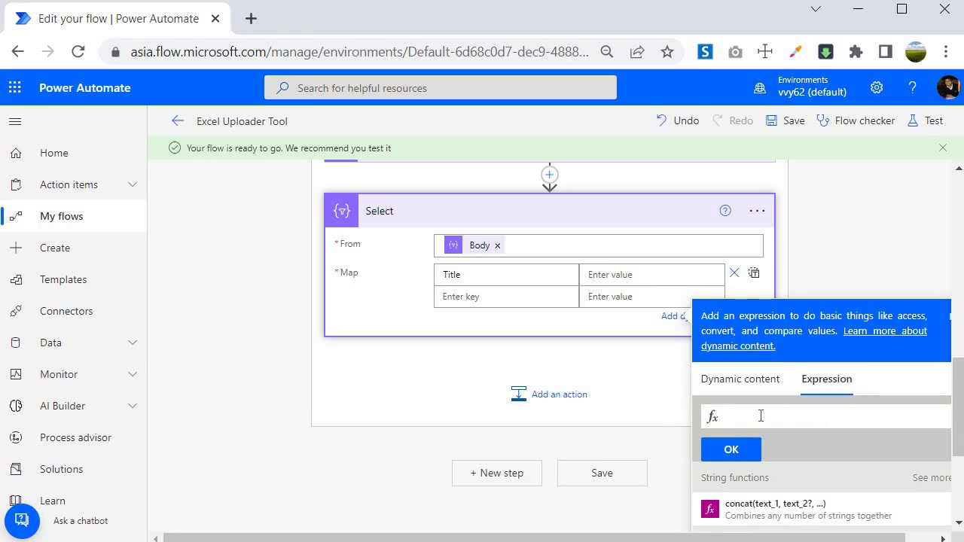
{"action": "type", "text": "item()?['Title"}
{"action": "left_click", "coordinate": [731, 449]}
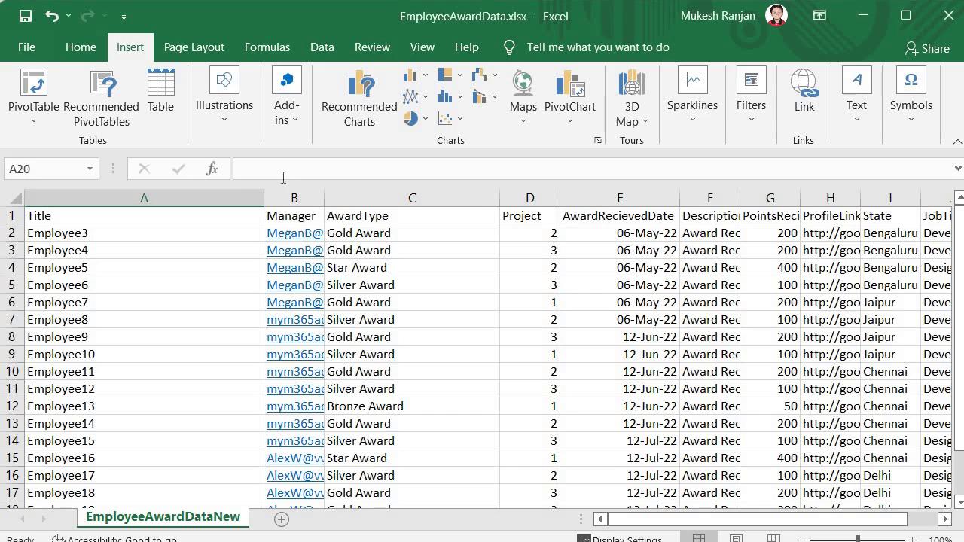
Check the Manager column header in the Excel sheet and enter Manager as the second map key of Power Automate's Select action.
{"action": "left_click", "coordinate": [286, 215]}
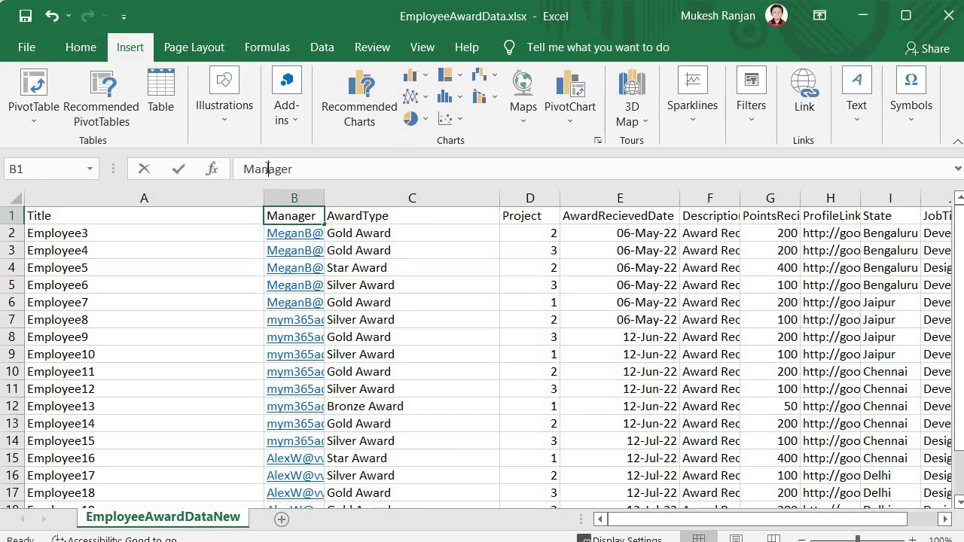
{"action": "double_click", "coordinate": [267, 169]}
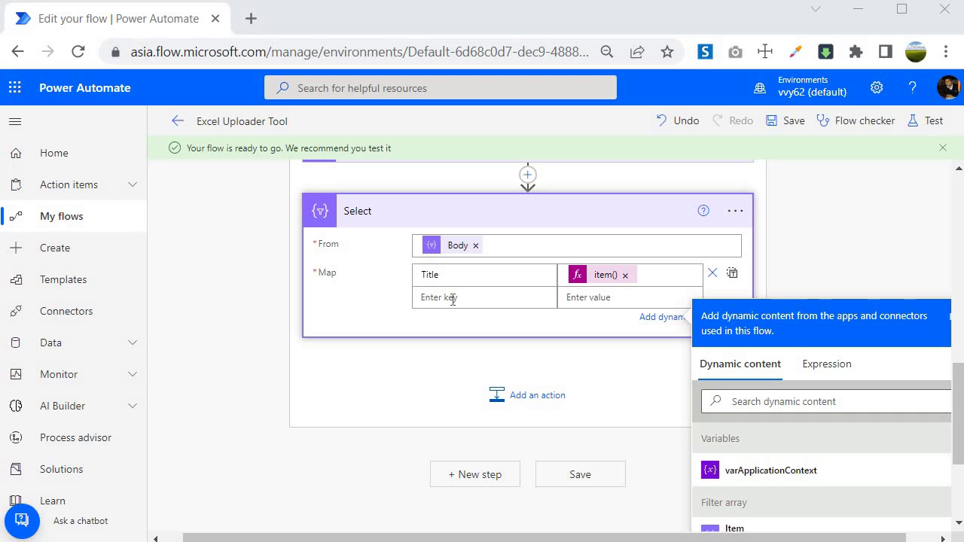
{"action": "left_click", "coordinate": [452, 297]}
{"action": "type", "text": "Man"}
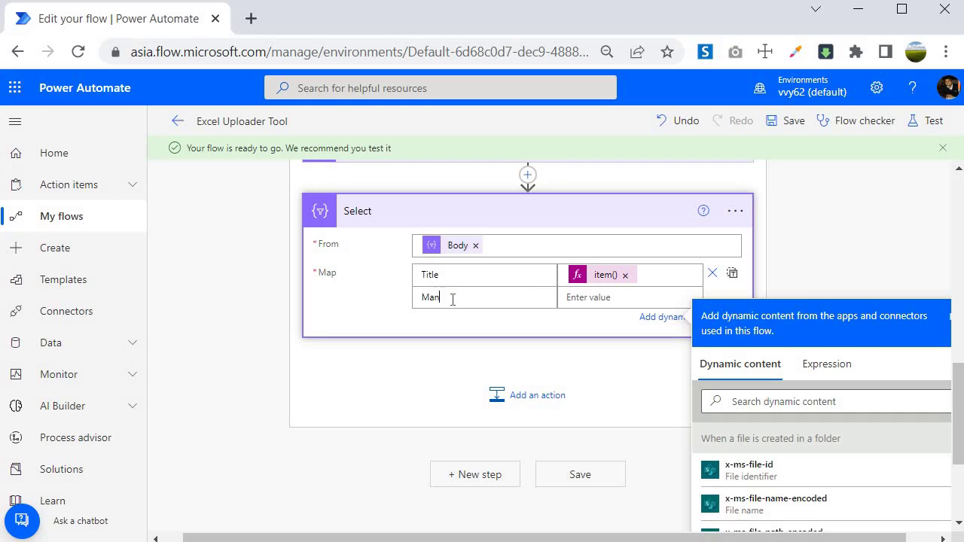
{"action": "type", "text": "ager"}
{"action": "left_click", "coordinate": [585, 297]}
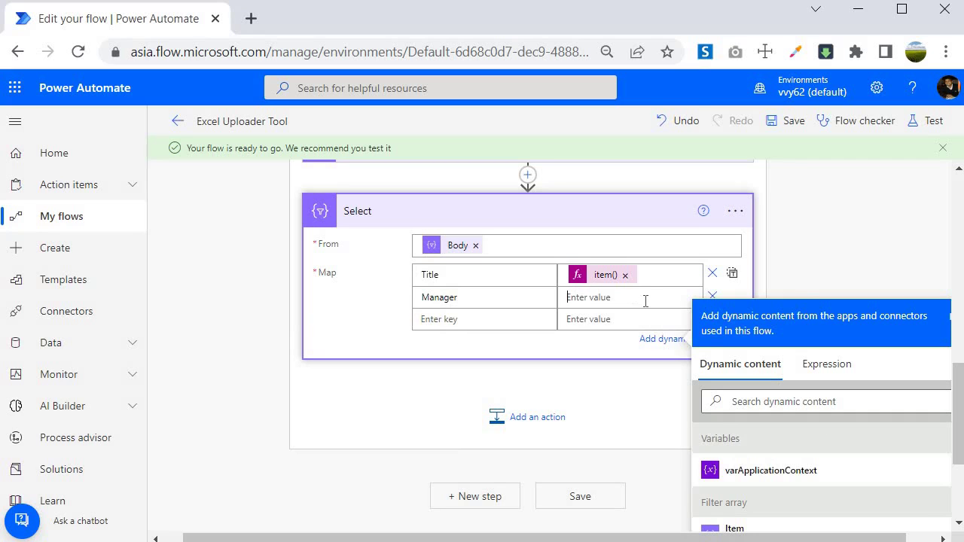
Enter a curly-brace JSON object containing "Claims": as the value of the Manager key.
{"action": "type", "text": "("}
{"action": "key", "text": "Return"}
{"action": "key", "text": "Return"}
{"action": "type", "text": "}"}
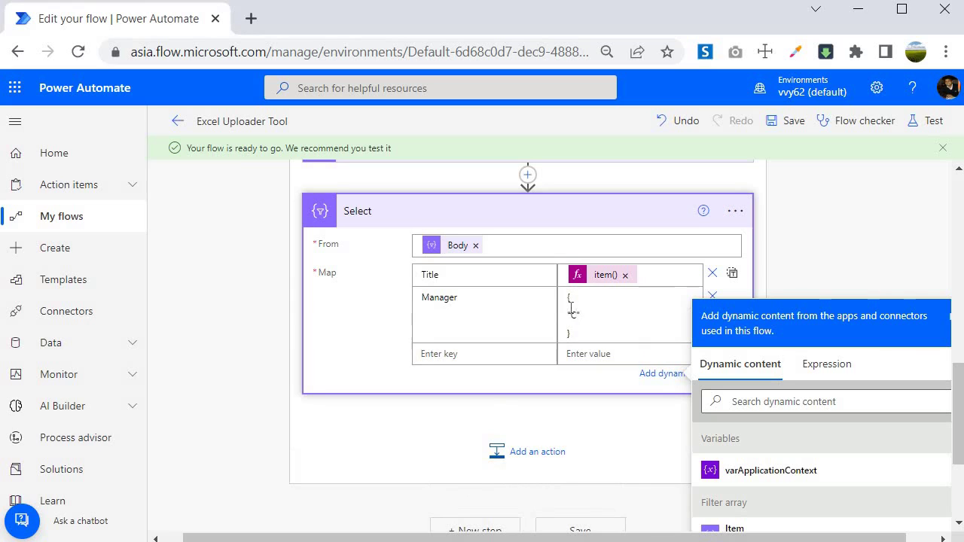
{"action": "type", "text": "laims"}
{"action": "left_click_drag", "start_coordinate": [576, 315], "coordinate": [570, 315]}
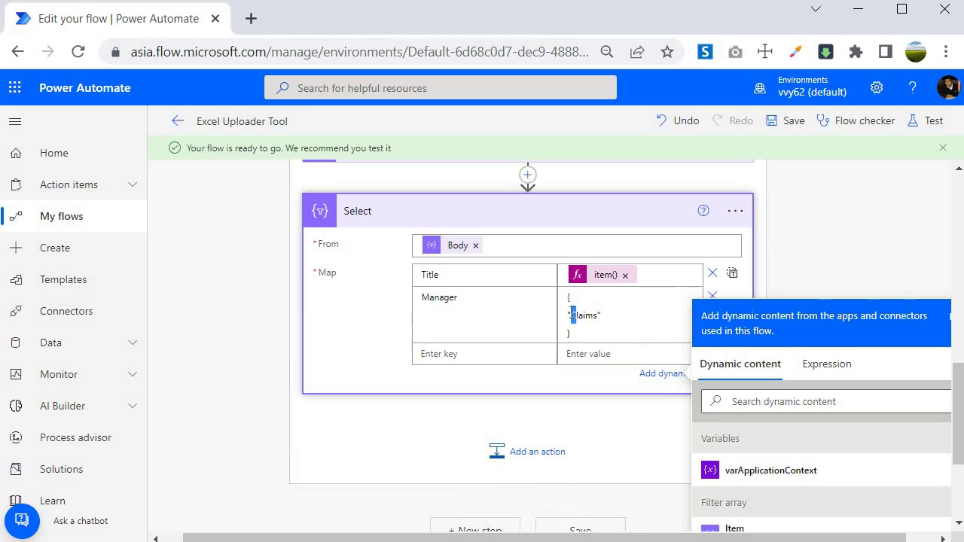
{"action": "left_click", "coordinate": [610, 315]}
{"action": "type", "text": ":"}
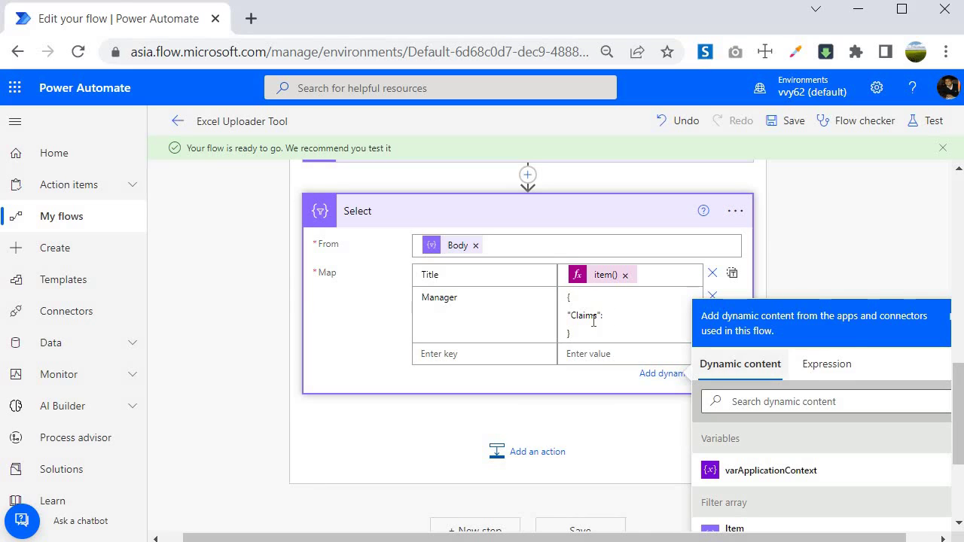
Insert the expression item()?['Manager'] as the value of "Claims" in the Manager mapping.
{"action": "left_click", "coordinate": [840, 374]}
{"action": "type", "text": "ite"}
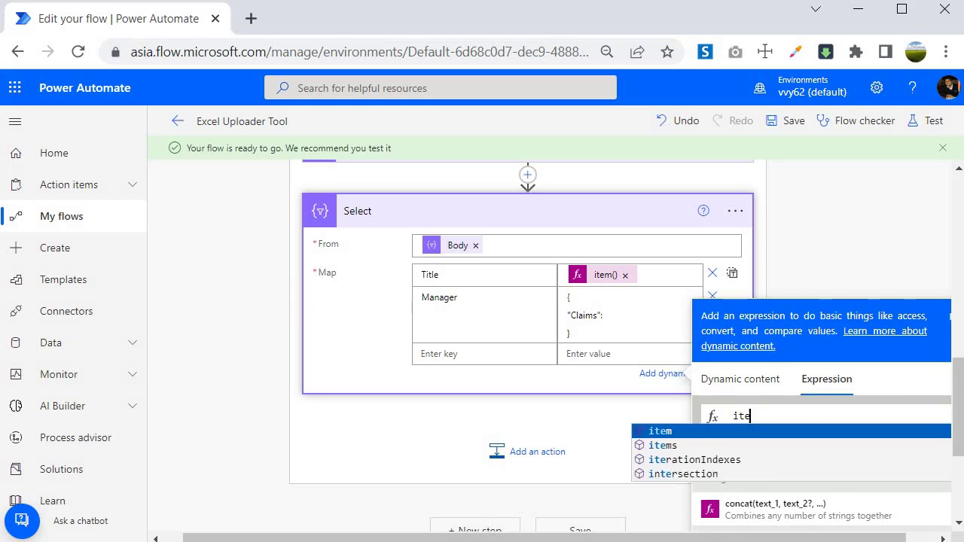
{"action": "type", "text": "m()?["}
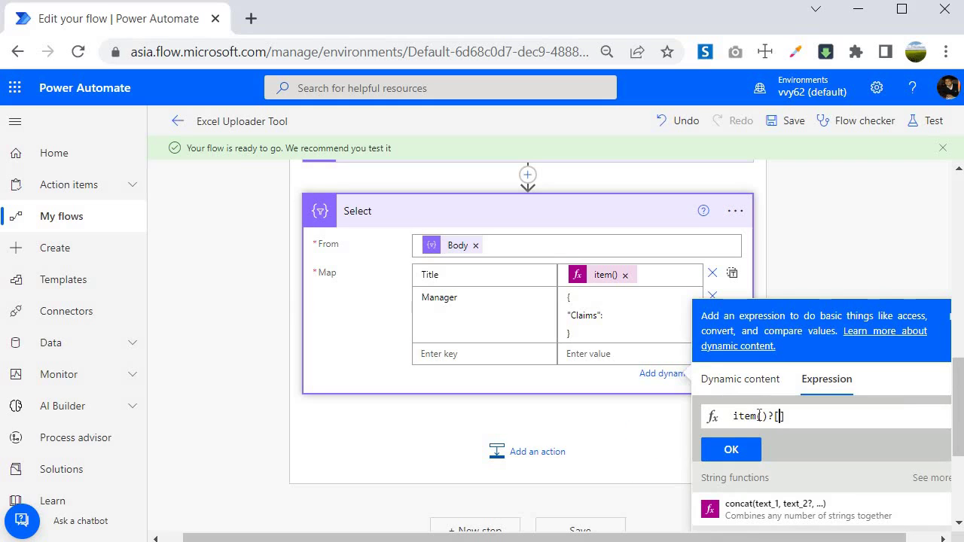
{"action": "type", "text": "'Manager']"}
{"action": "left_click", "coordinate": [732, 452]}
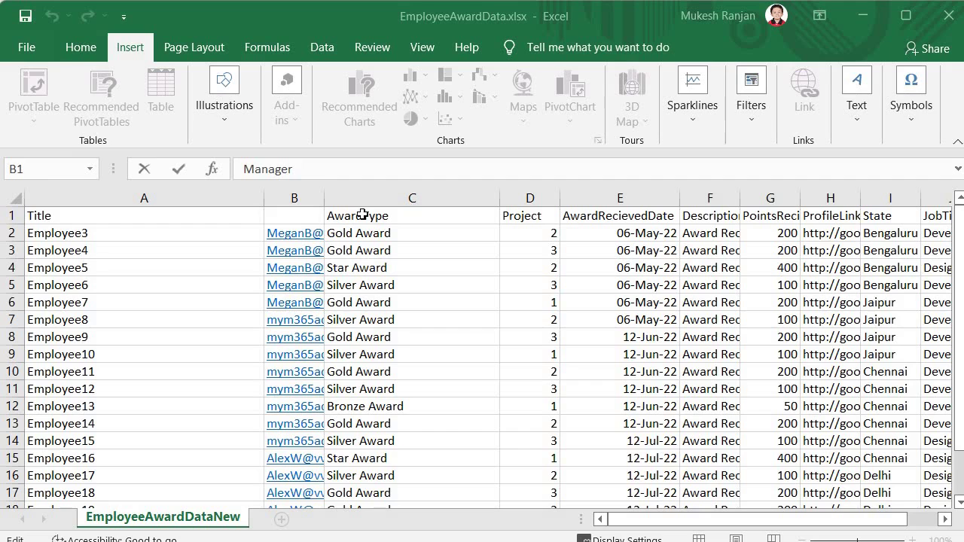
Try to map the key AwardType directly to the expression item()?['AwardType'] in the Select action.
{"action": "key", "text": "Right"}
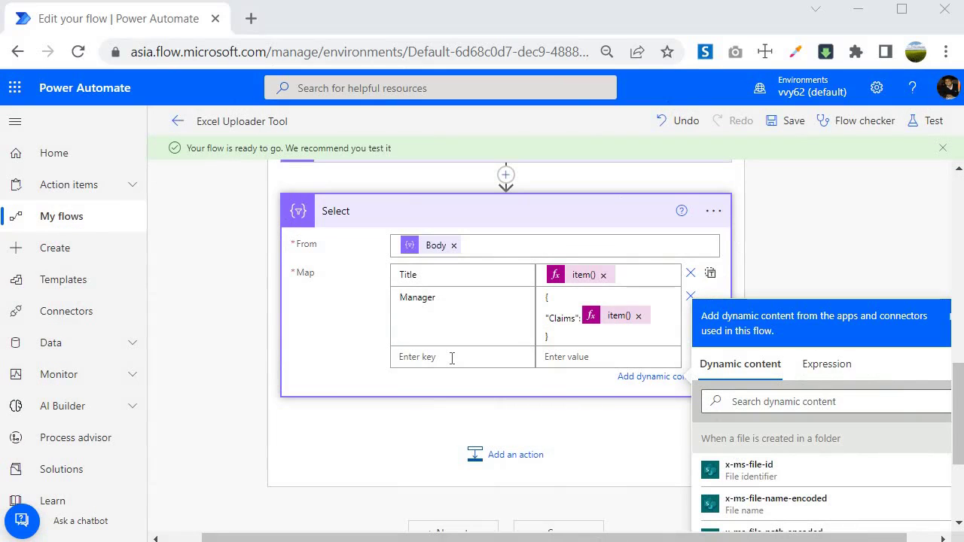
{"action": "left_click", "coordinate": [452, 358]}
{"action": "type", "text": "AwardType"}
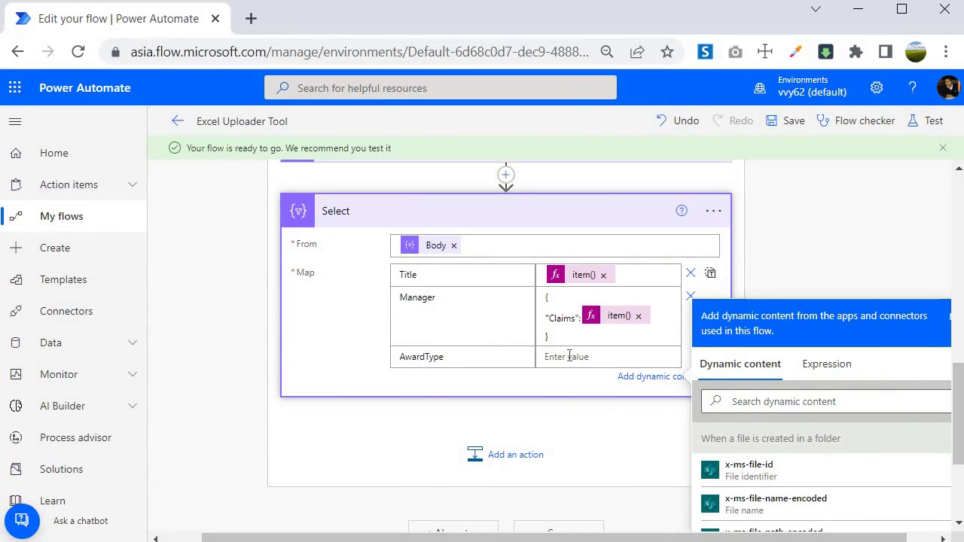
{"action": "left_click", "coordinate": [570, 356]}
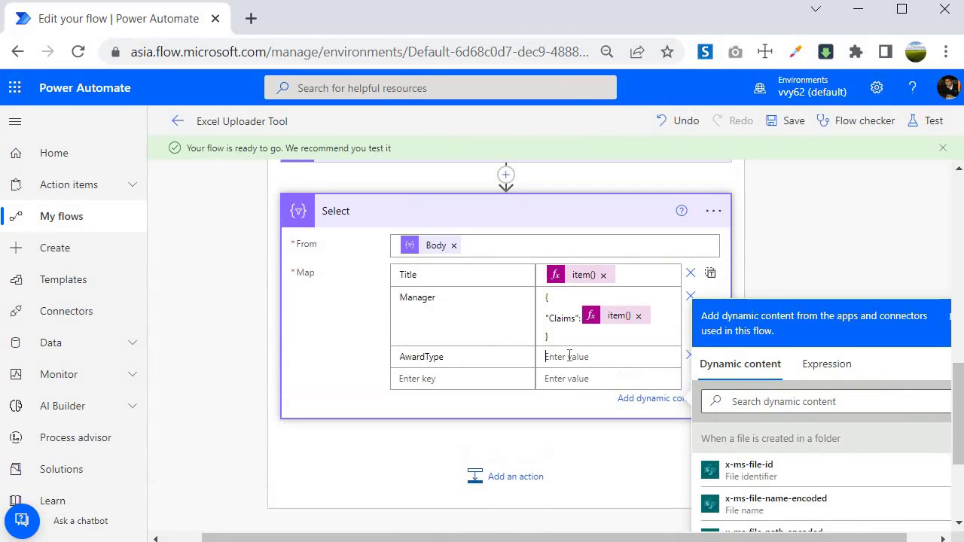
{"action": "left_click", "coordinate": [827, 364]}
{"action": "type", "text": "item"}
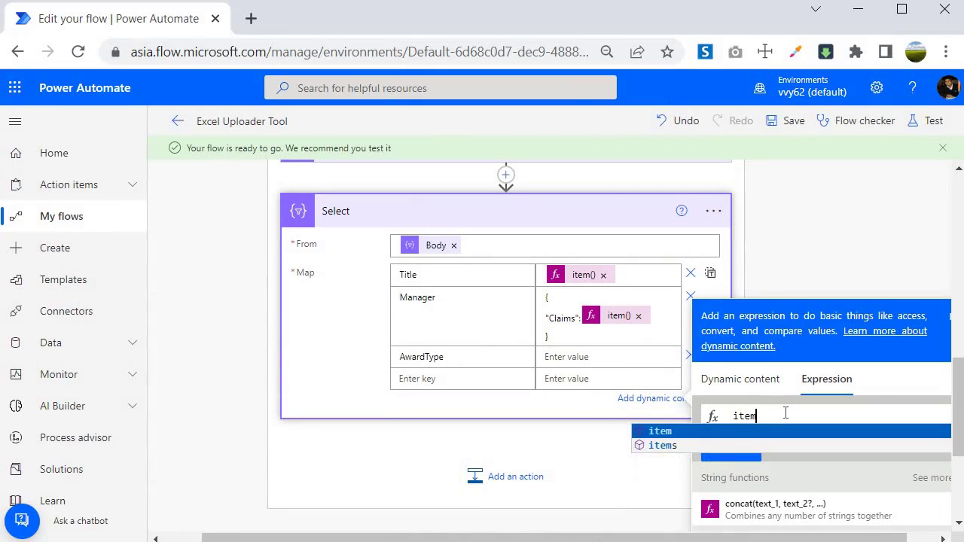
{"action": "type", "text": "()?['"}
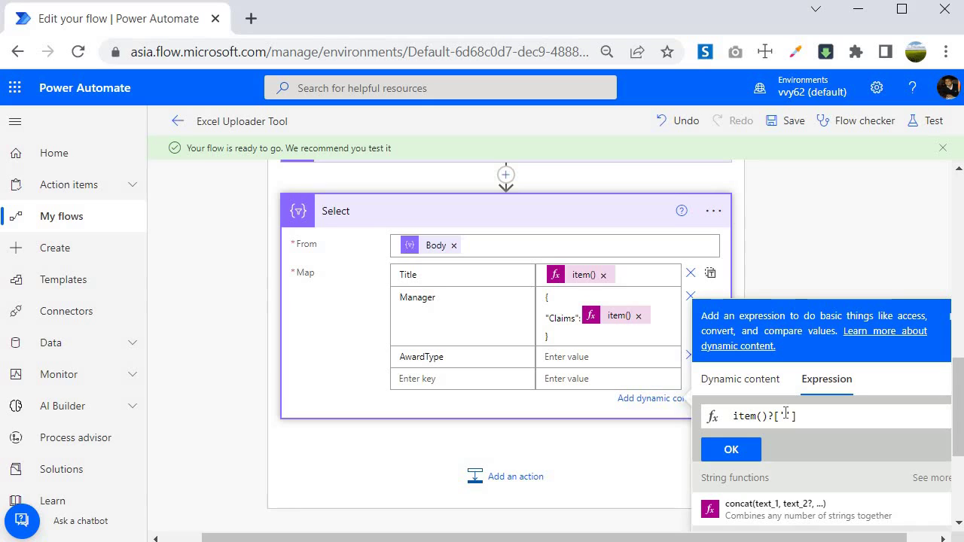
{"action": "type", "text": "AwardType"}
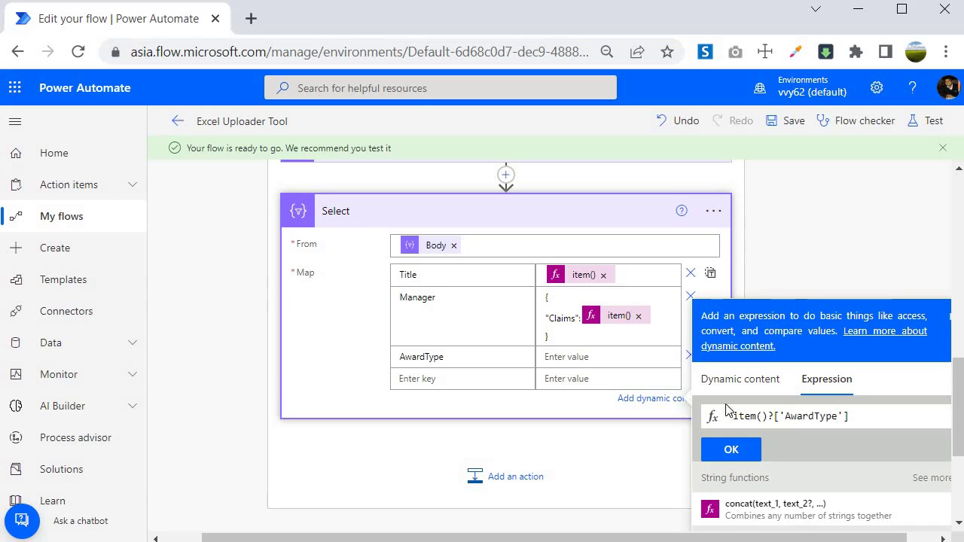
{"action": "left_click", "coordinate": [729, 451]}
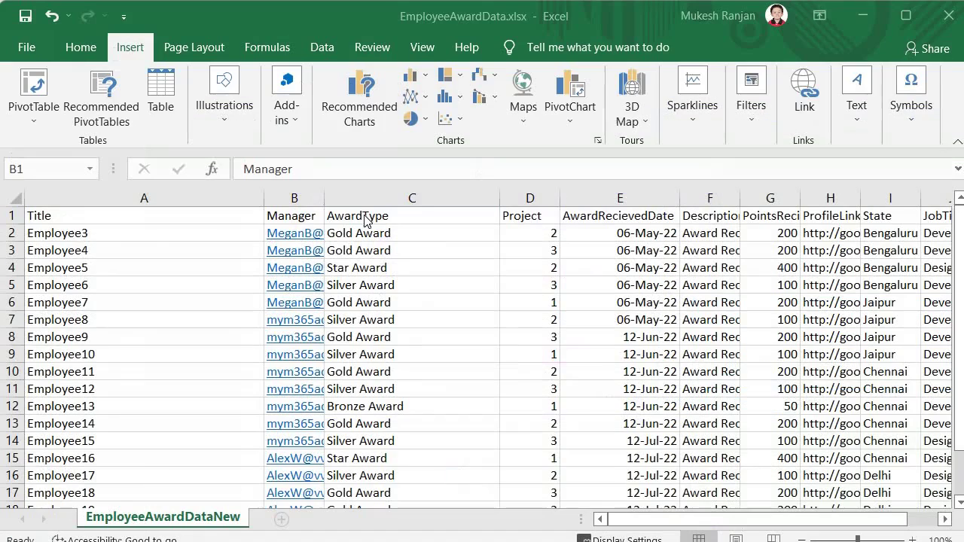
Recheck the AwardType header in the Excel sheet and enter AwardType as the third map key in Power Automate's Select action.
{"action": "left_click", "coordinate": [363, 216]}
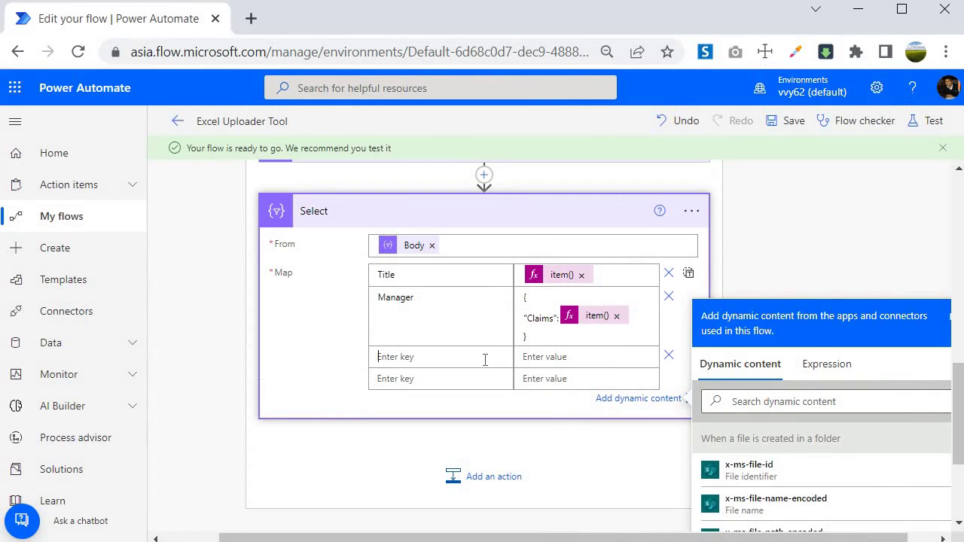
{"action": "type", "text": "AwardType"}
{"action": "left_click", "coordinate": [541, 358]}
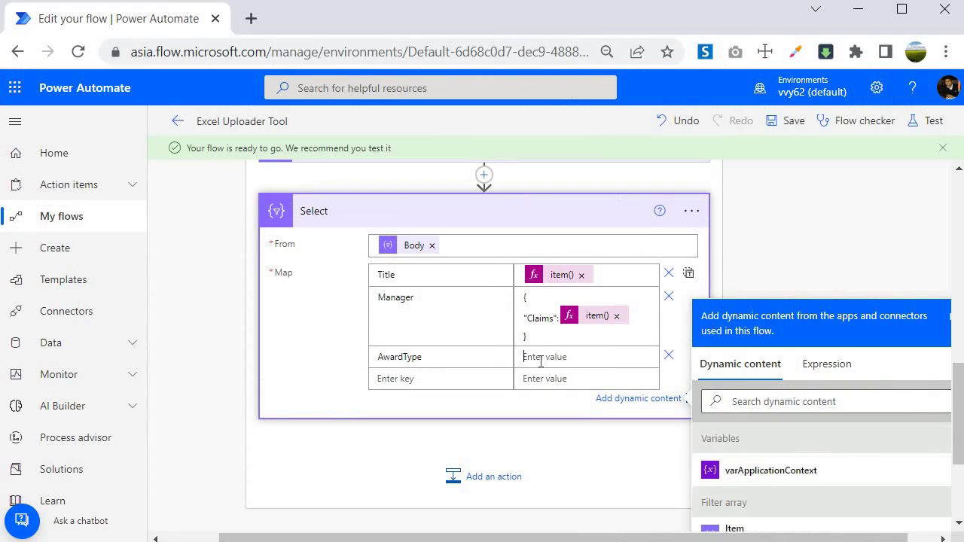
Enter a curly-brace JSON object containing "Value" : as the value of the AwardType key.
{"action": "type", "text": "{"}
{"action": "key", "text": "Return"}
{"action": "key", "text": "Return"}
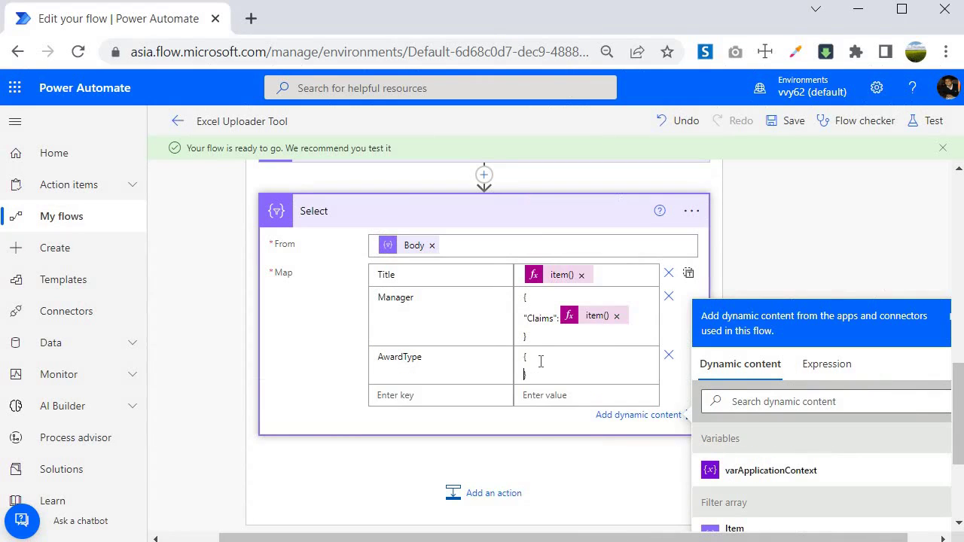
{"action": "left_click", "coordinate": [549, 370]}
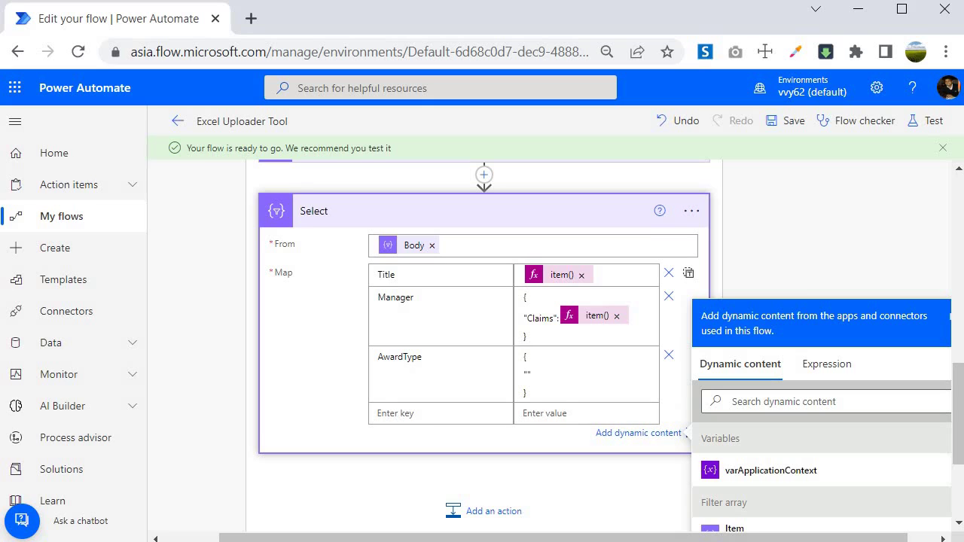
{"action": "type", "text": "\"Value\""}
{"action": "key", "text": "Up"}
{"action": "key", "text": "shift+Down"}
{"action": "key", "text": "shift+Down"}
{"action": "key", "text": "shift+Down"}
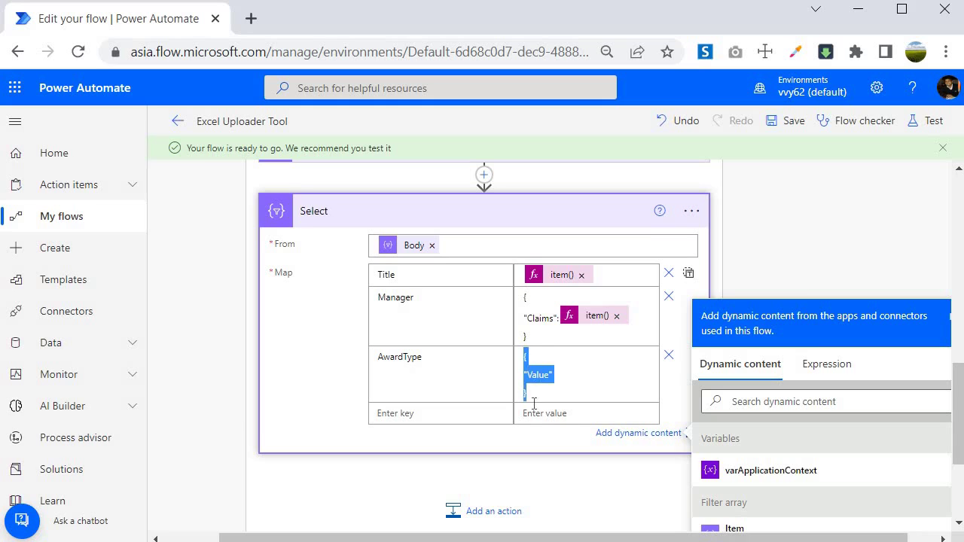
{"action": "left_click", "coordinate": [561, 374]}
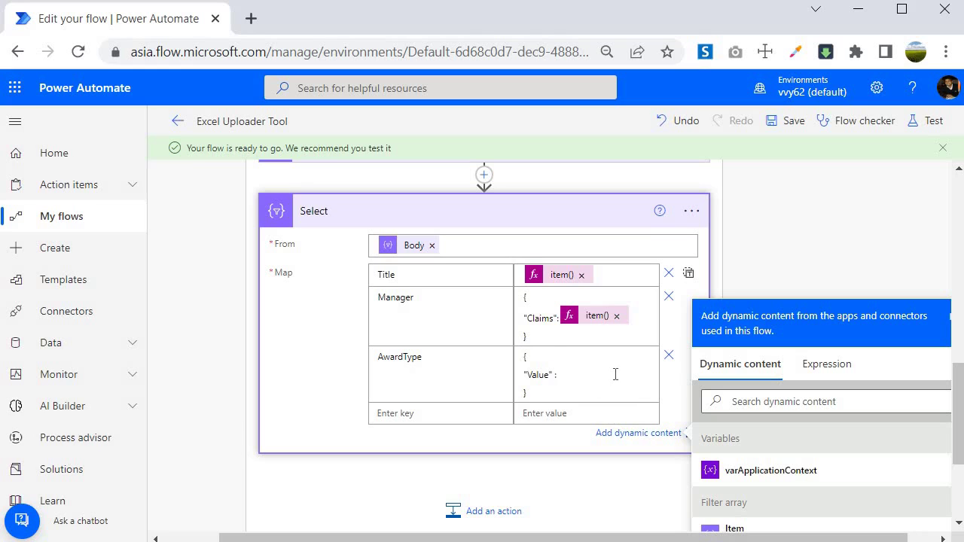
Insert the expression item()?['AwardType'] as the value of "Value" in the AwardType mapping.
{"action": "left_click", "coordinate": [827, 364]}
{"action": "left_click", "coordinate": [779, 415]}
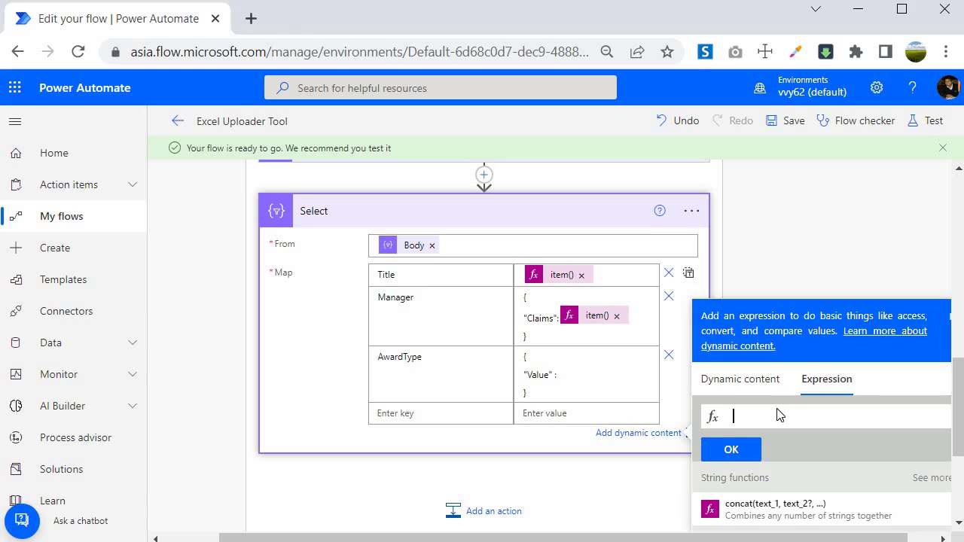
{"action": "type", "text": "item"}
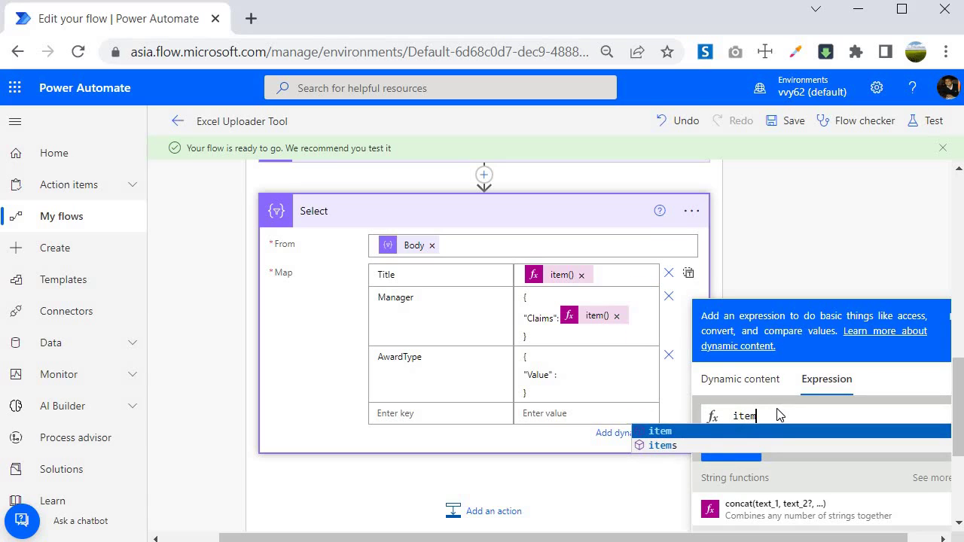
{"action": "type", "text": "()?"}
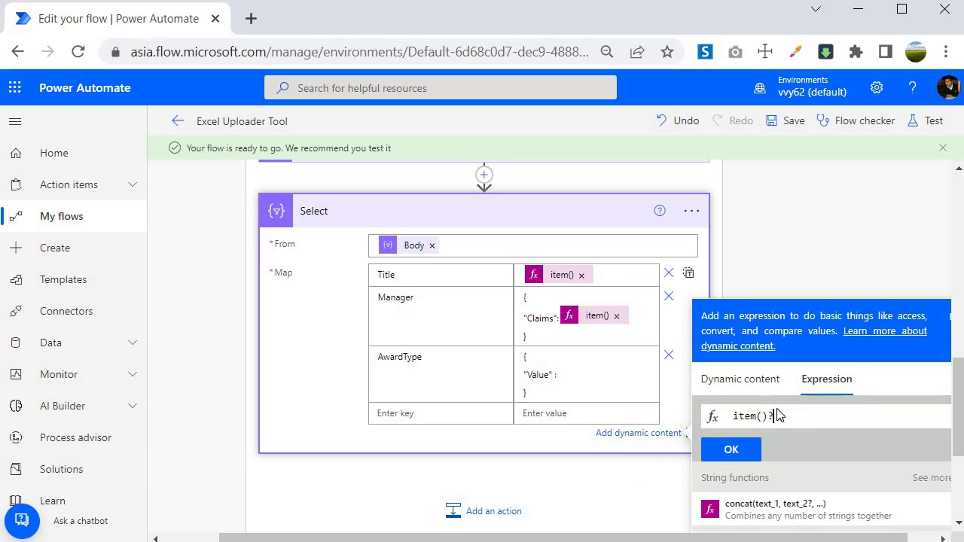
{"action": "type", "text": "['AwardType"}
{"action": "left_click", "coordinate": [727, 448]}
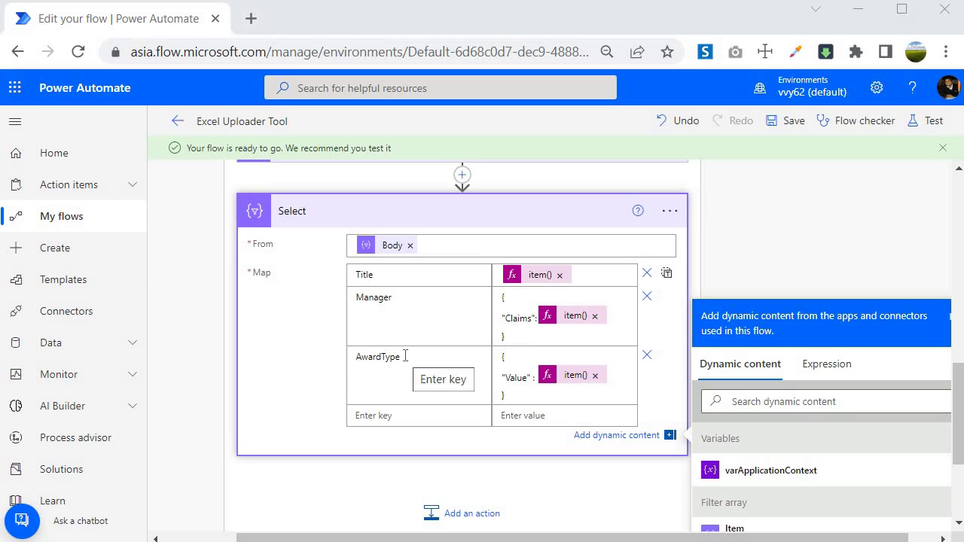
Review the AwardType mapping, and examine the Project column's header and values in the Excel sheet.
{"action": "left_click", "coordinate": [520, 374]}
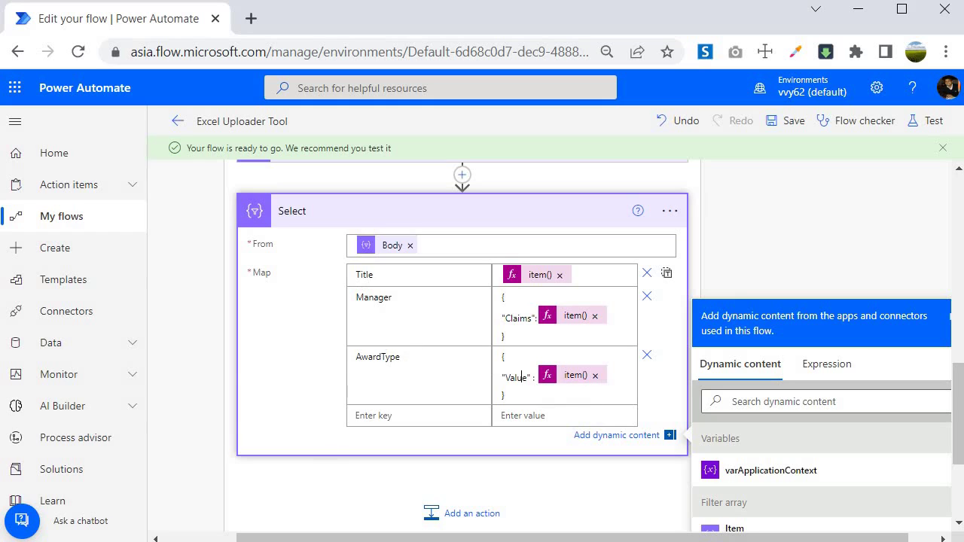
{"action": "key", "text": "alt+Tab"}
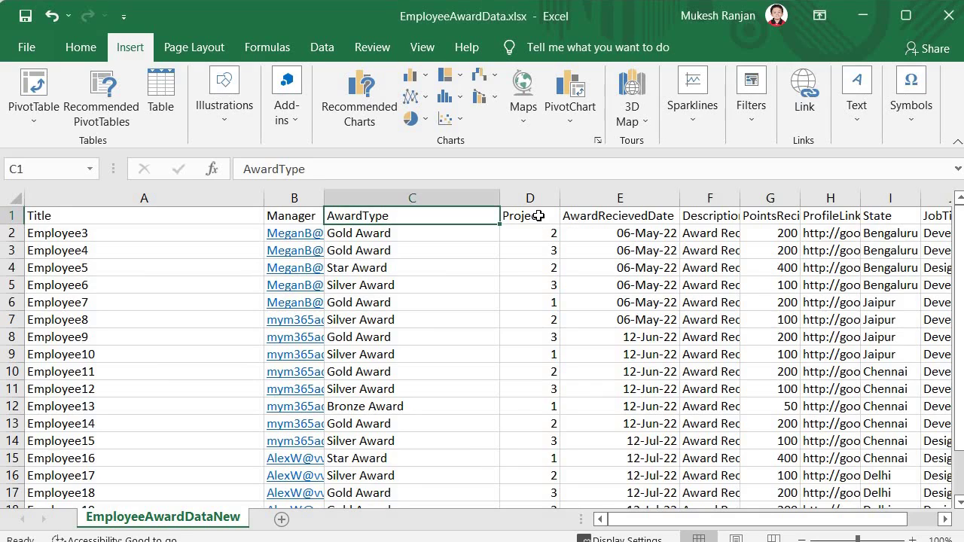
{"action": "left_click", "coordinate": [539, 216]}
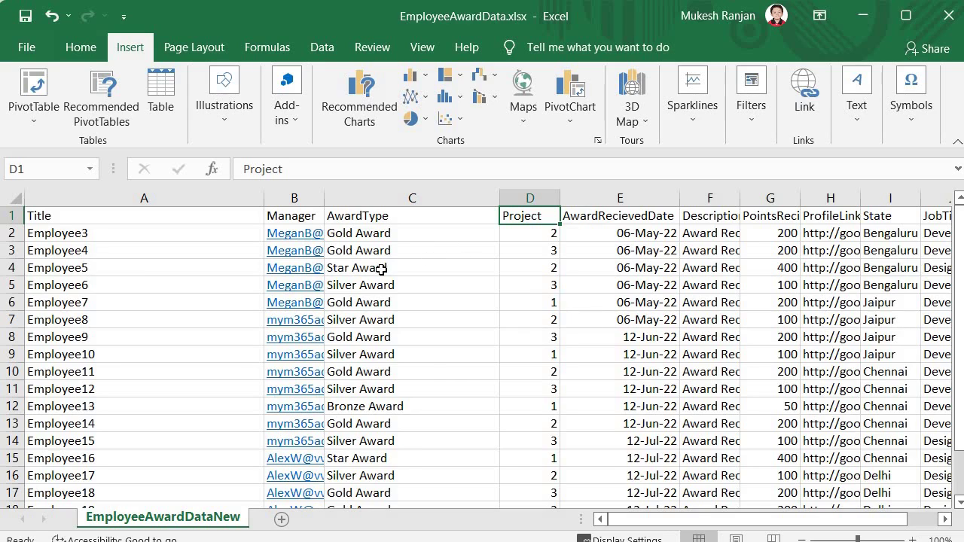
{"action": "left_click", "coordinate": [517, 234]}
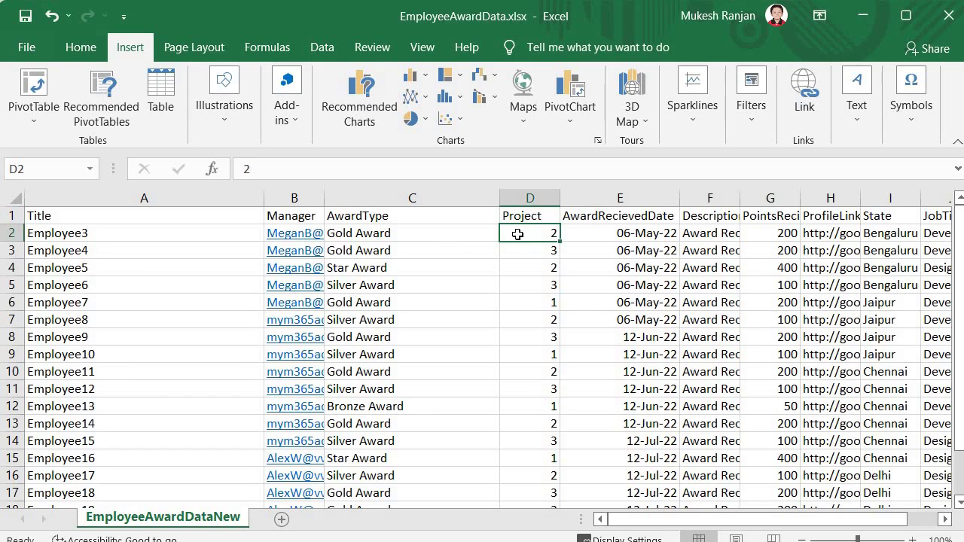
{"action": "key", "text": "Down"}
{"action": "key", "text": "Up"}
Open the EmployeesQuarterlyAward list settings in SharePoint and examine the types of the list's columns.
{"action": "key", "text": "alt+Tab"}
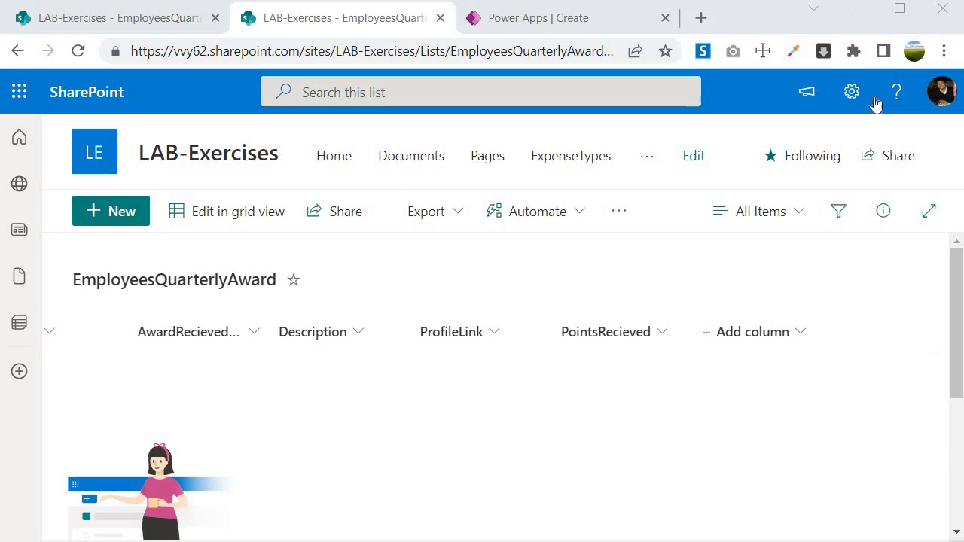
{"action": "left_click", "coordinate": [853, 90]}
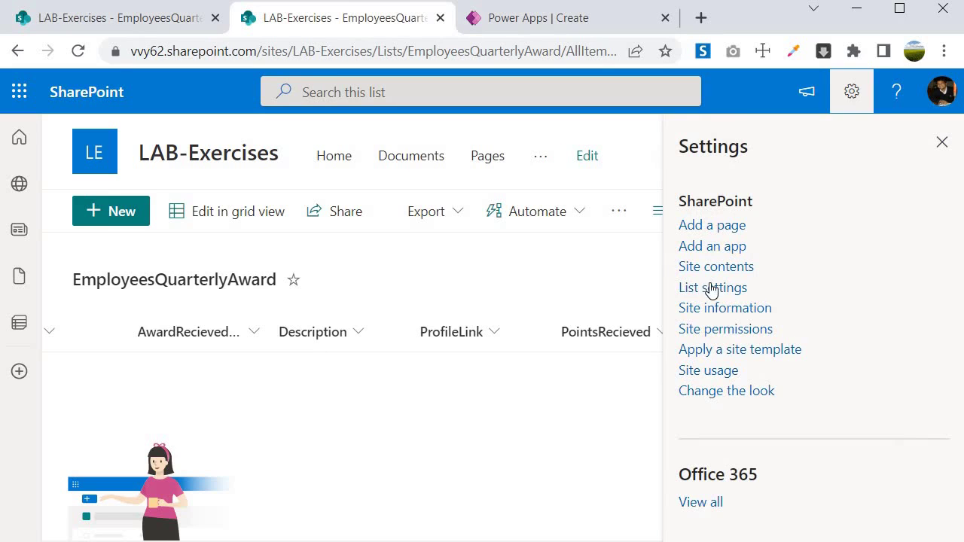
{"action": "left_click", "coordinate": [713, 288]}
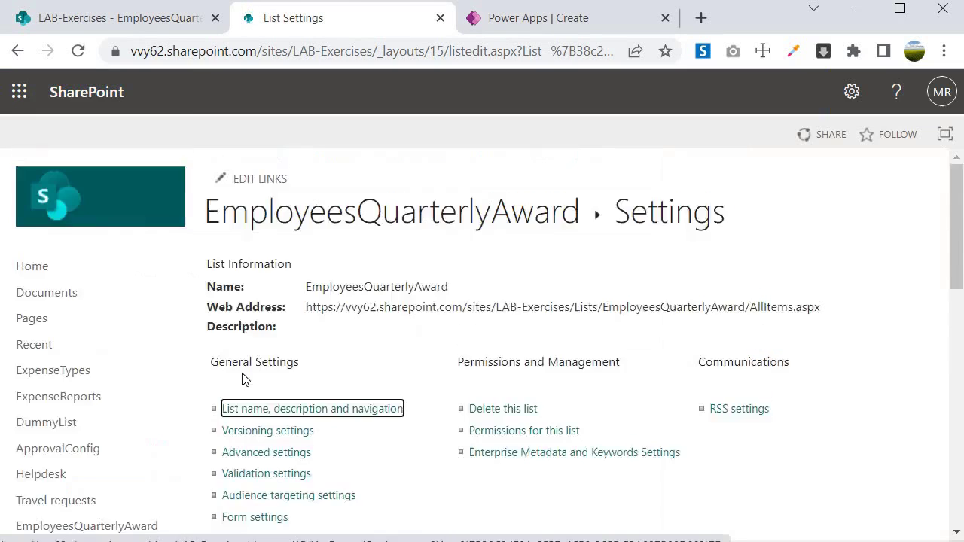
{"action": "scroll", "coordinate": [225, 378], "scroll_direction": "down", "scroll_amount": 5}
{"action": "scroll", "coordinate": [188, 374], "scroll_direction": "down", "scroll_amount": 2}
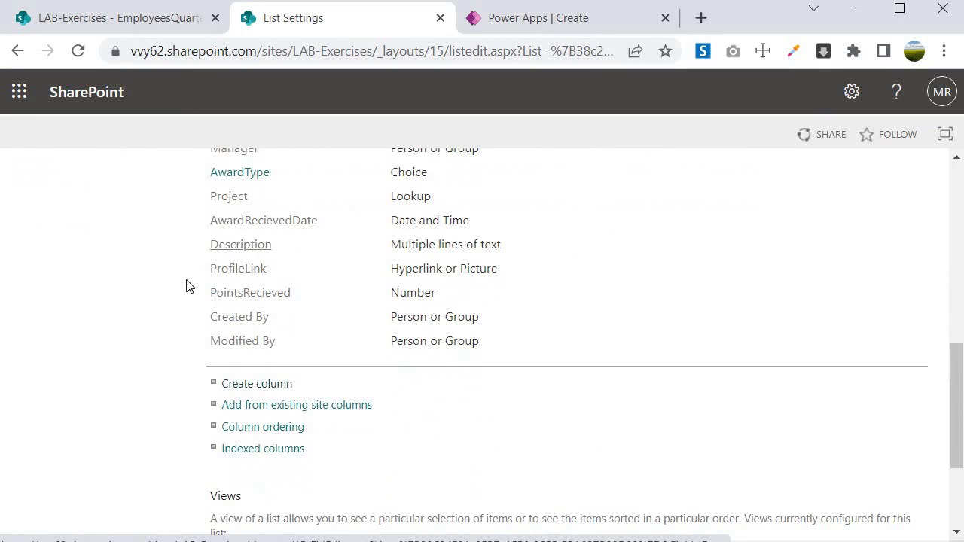
Open the Project column's settings and examine which list and column its lookup gets information from.
{"action": "scroll", "coordinate": [226, 407], "scroll_direction": "up", "scroll_amount": 2}
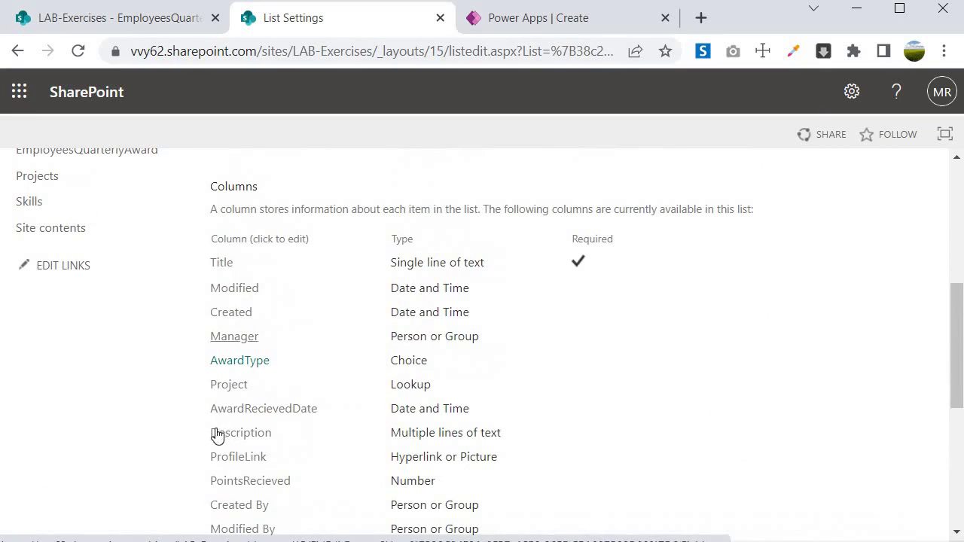
{"action": "left_click", "coordinate": [226, 388]}
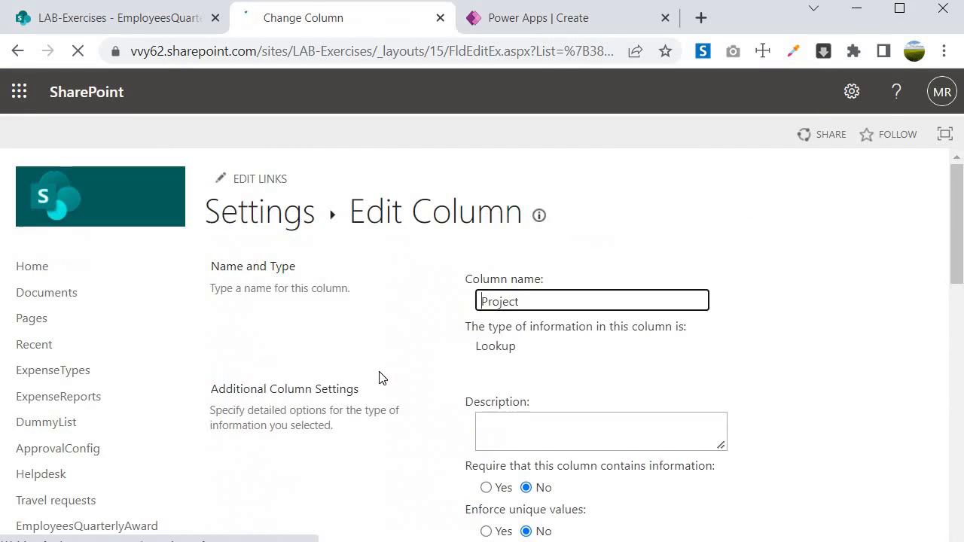
{"action": "scroll", "coordinate": [380, 378], "scroll_direction": "down", "scroll_amount": 5}
{"action": "scroll", "coordinate": [369, 374], "scroll_direction": "up", "scroll_amount": 1}
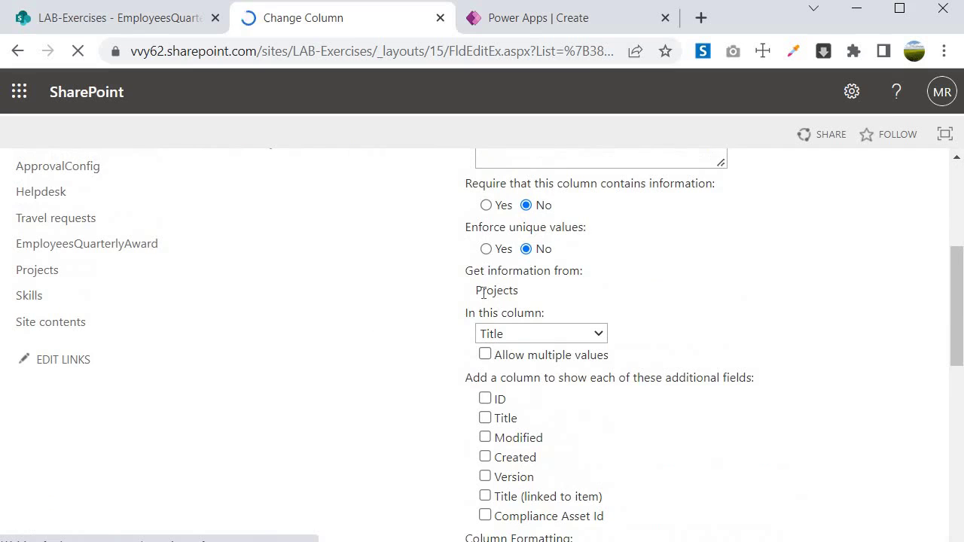
{"action": "double_click", "coordinate": [520, 300]}
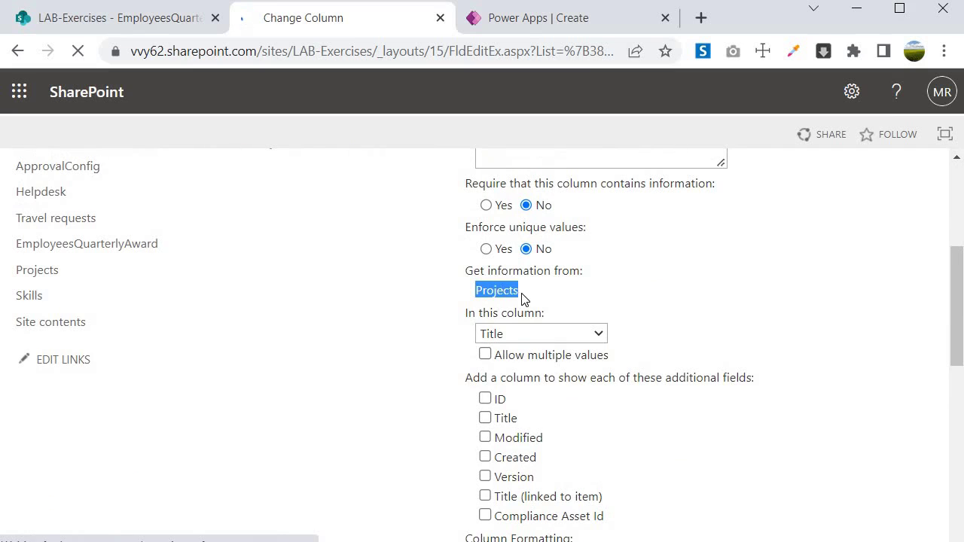
Open the Projects list from the site contents to view its items, and return to the Project column's settings.
{"action": "left_click", "coordinate": [164, 30]}
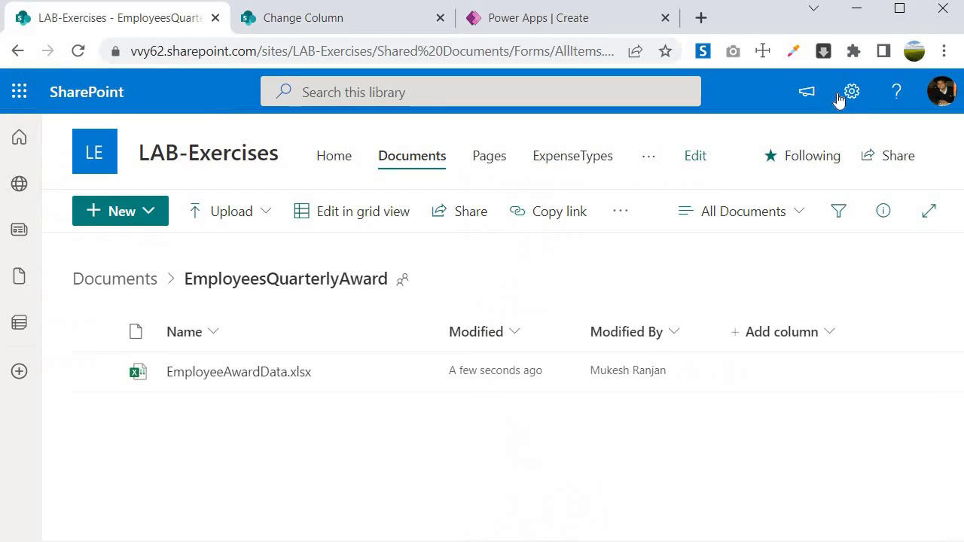
{"action": "left_click", "coordinate": [851, 91]}
{"action": "left_click", "coordinate": [692, 268]}
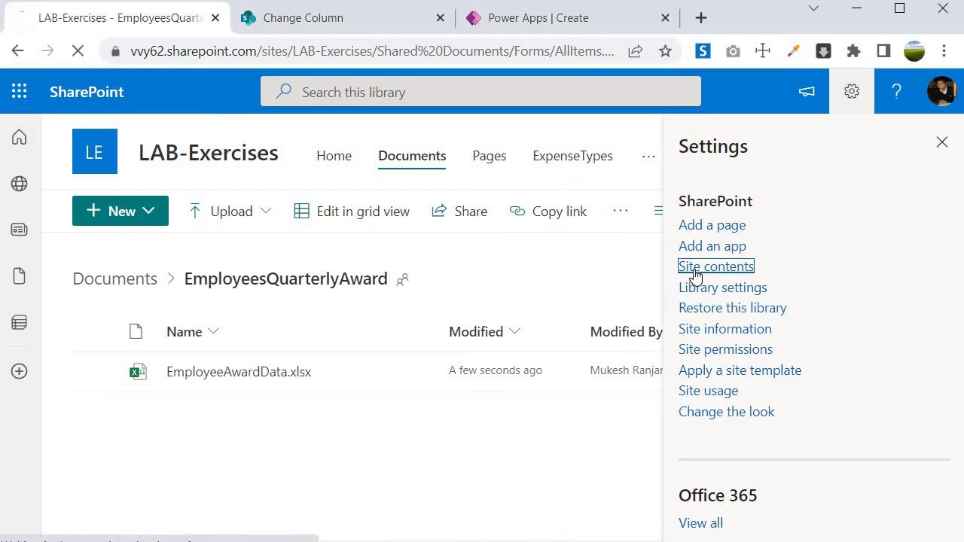
{"action": "left_click", "coordinate": [160, 404]}
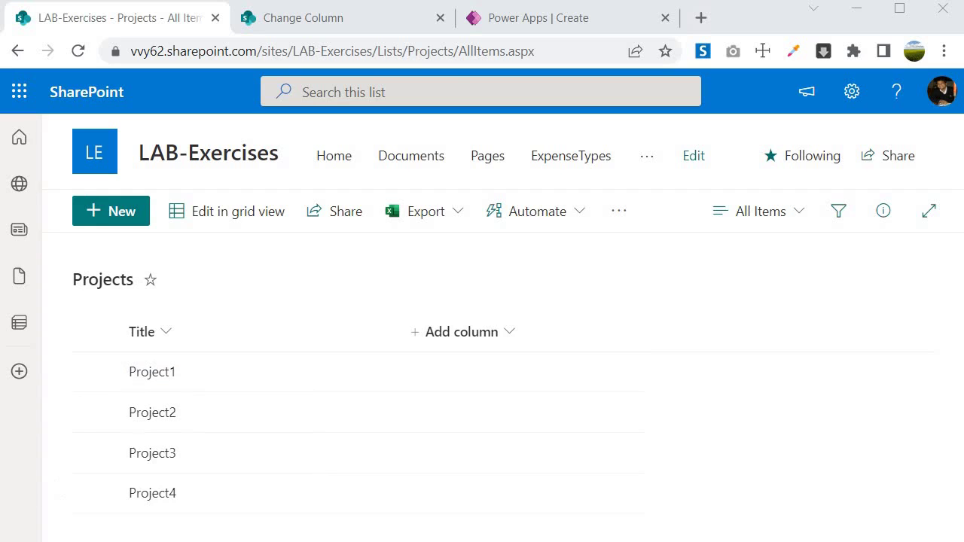
{"action": "left_click", "coordinate": [320, 17]}
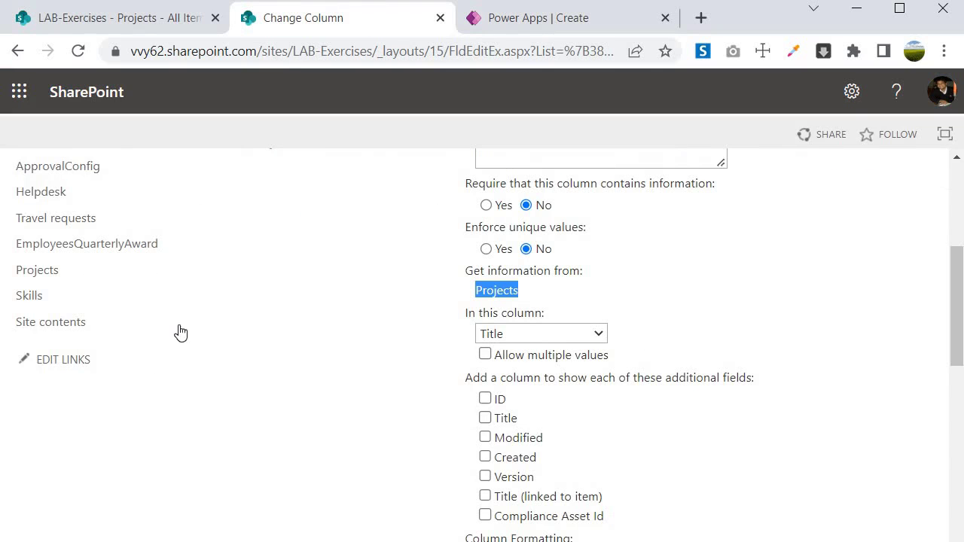
{"action": "scroll", "coordinate": [58, 338], "scroll_direction": "up", "scroll_amount": 4}
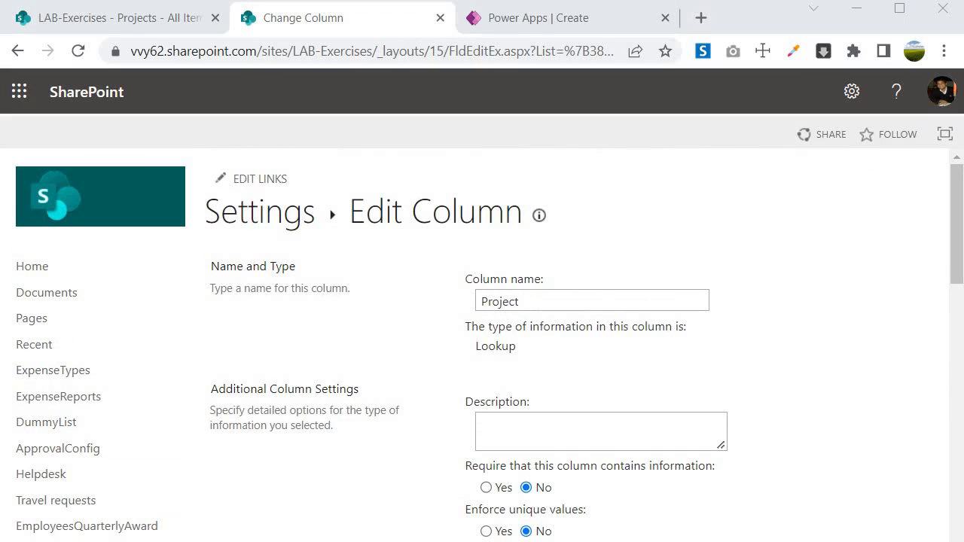
Switch to the Excel workbook and examine the values in the first rows of the Project column.
{"action": "key", "text": "alt+Tab"}
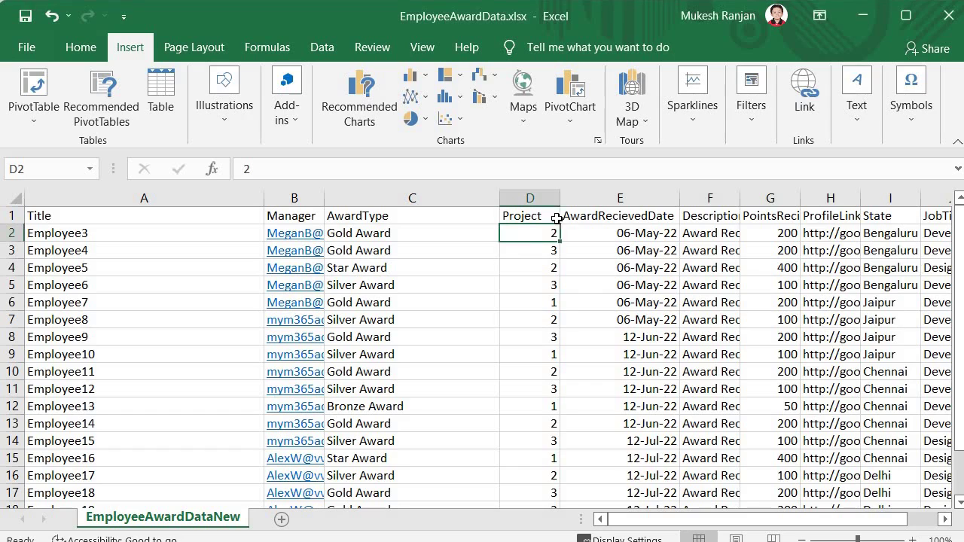
{"action": "left_click", "coordinate": [541, 252]}
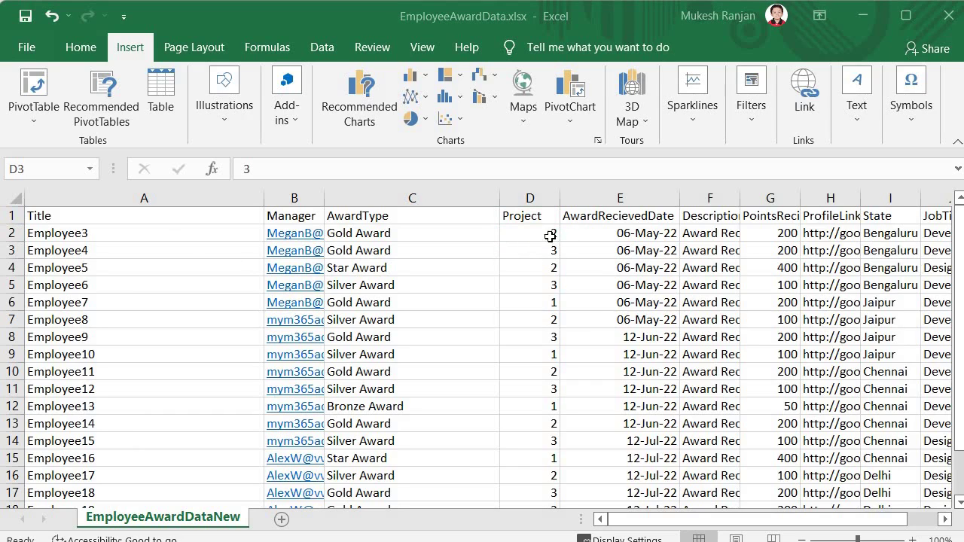
{"action": "left_click", "coordinate": [548, 235]}
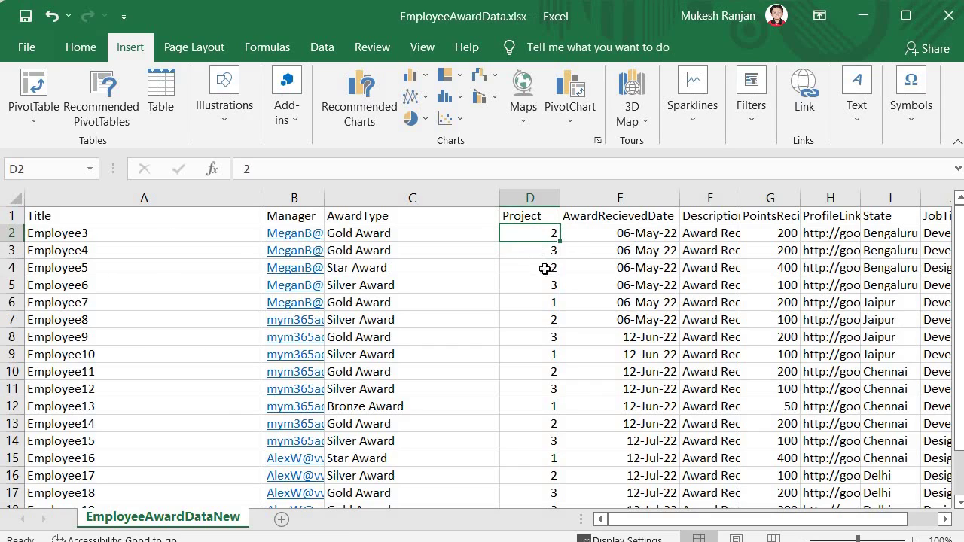
{"action": "key", "text": "Down"}
{"action": "key", "text": "Down"}
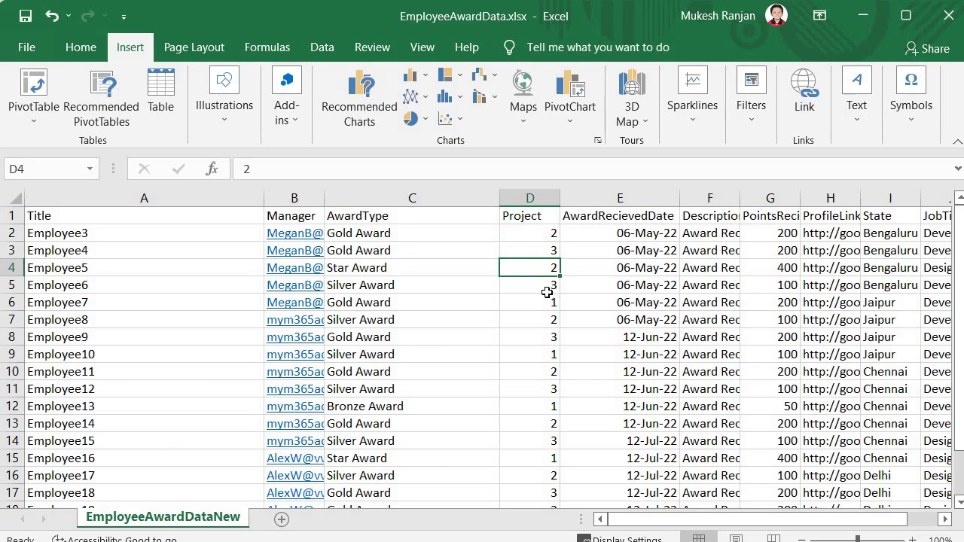
{"action": "left_click", "coordinate": [547, 284]}
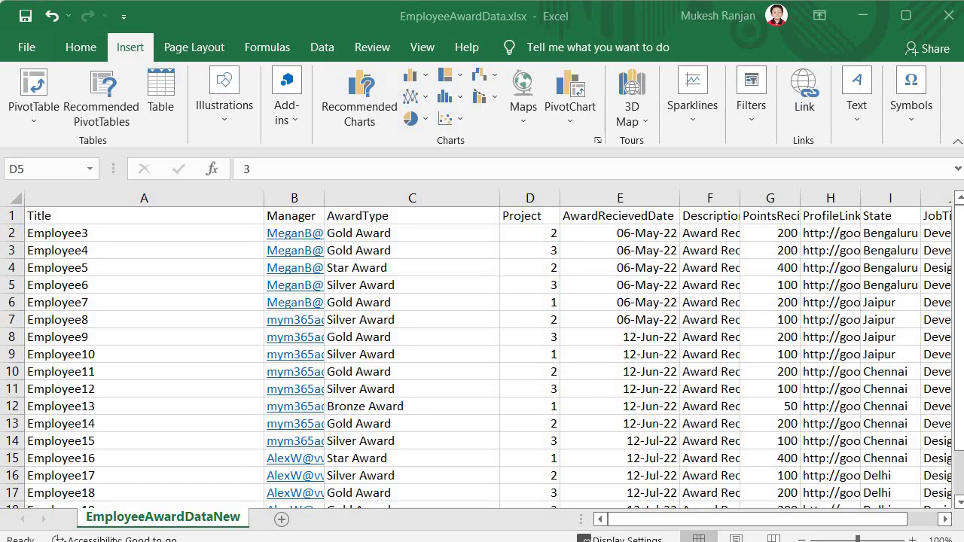
In the Power Automate flow, add a Project key to the Select map with a curly-brace JSON object containing "Id": as its value.
{"action": "key", "text": "alt+Tab"}
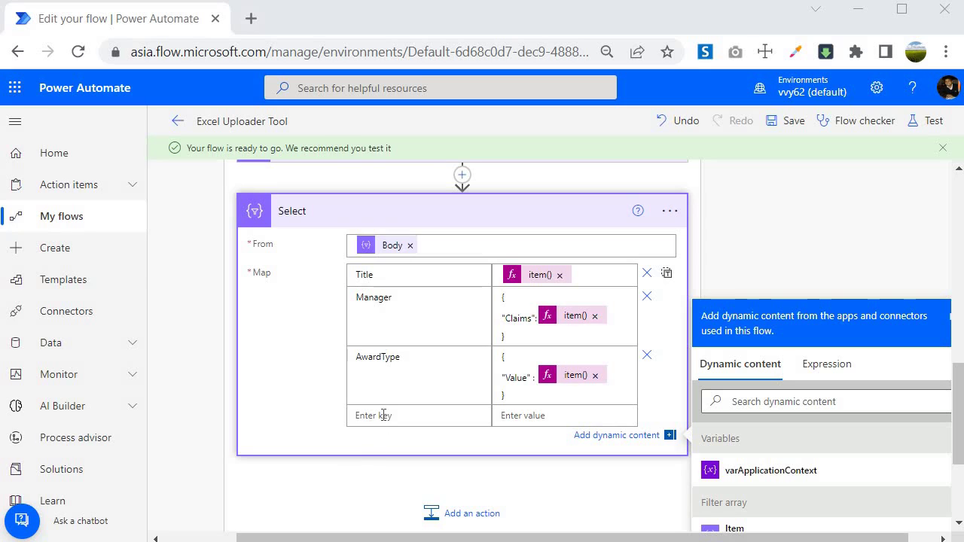
{"action": "left_click", "coordinate": [383, 415]}
{"action": "type", "text": "Pro"}
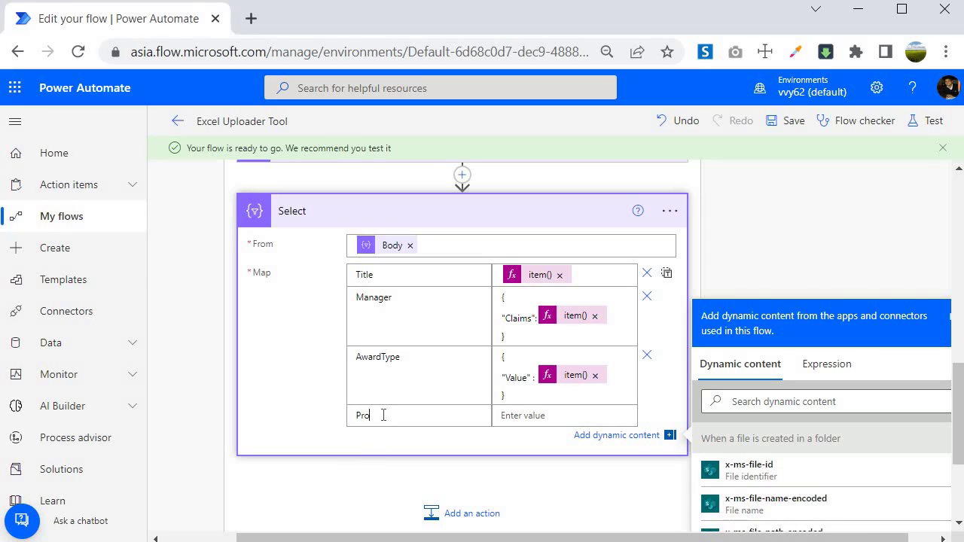
{"action": "type", "text": "ject"}
{"action": "left_click", "coordinate": [521, 415]}
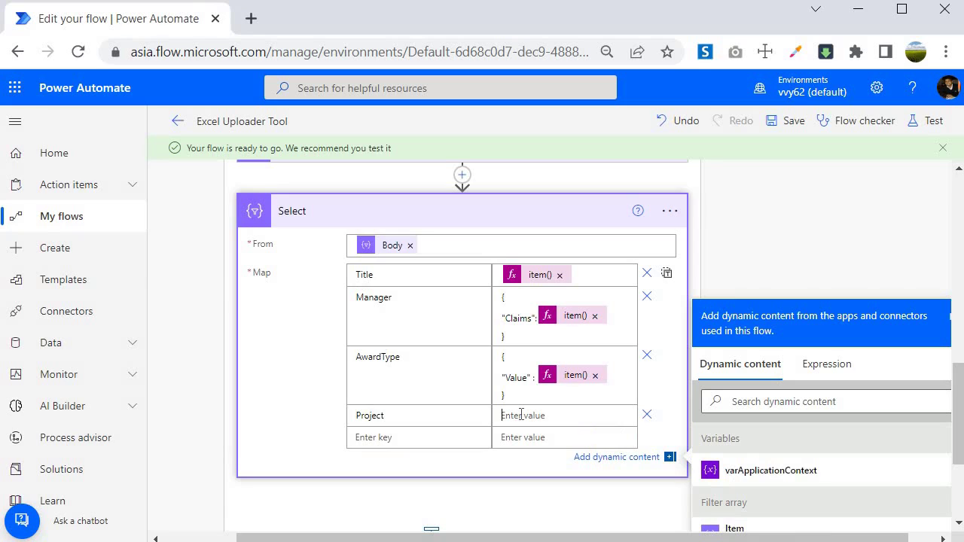
{"action": "type", "text": "{"}
{"action": "key", "text": "Return"}
{"action": "key", "text": "Return"}
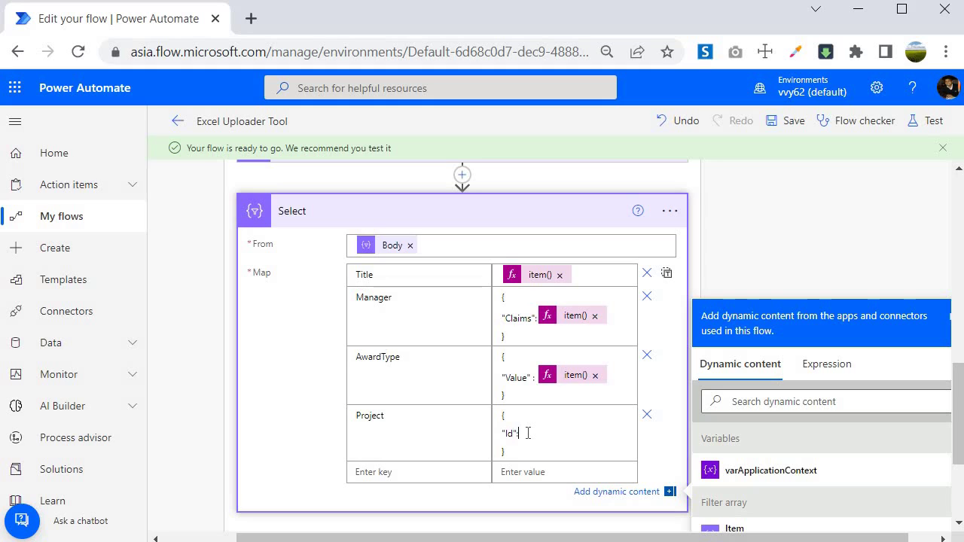
Insert the expression item()?['Project'] as the value of "Id" in the Project mapping.
{"action": "left_click", "coordinate": [803, 369]}
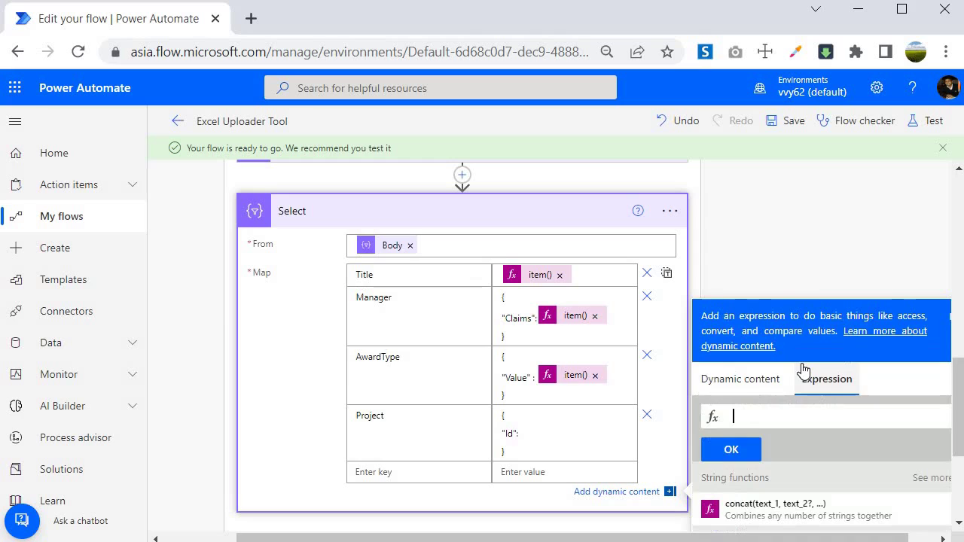
{"action": "type", "text": "item"}
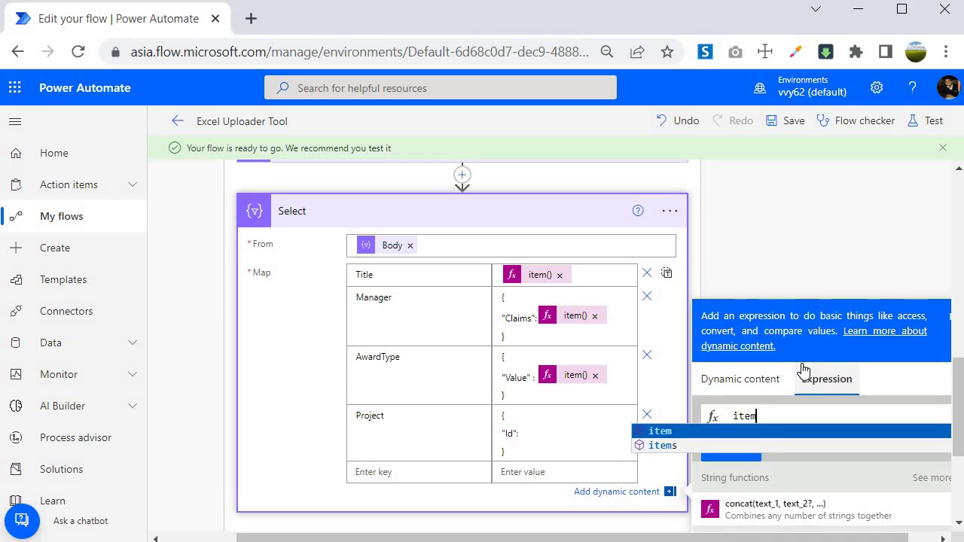
{"action": "key", "text": "Return"}
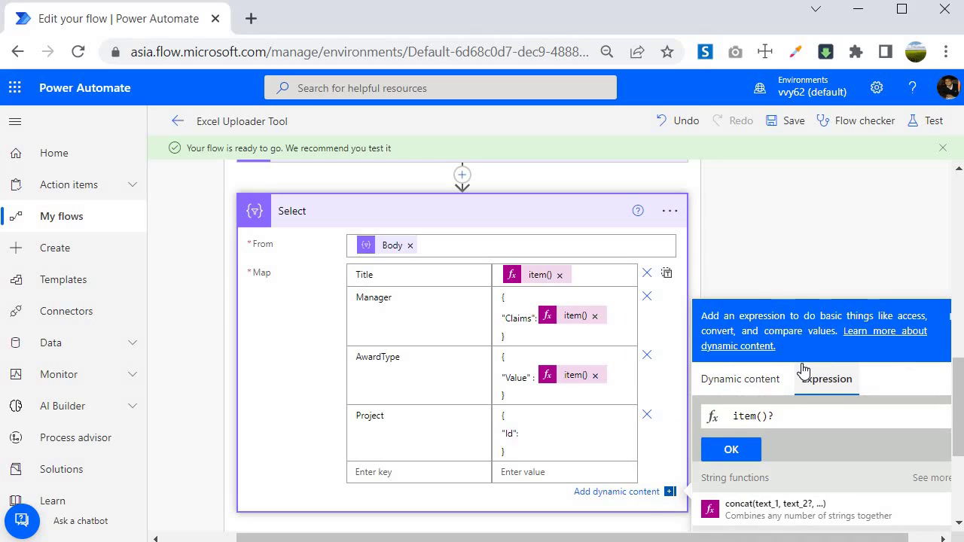
{"action": "type", "text": "?['Project"}
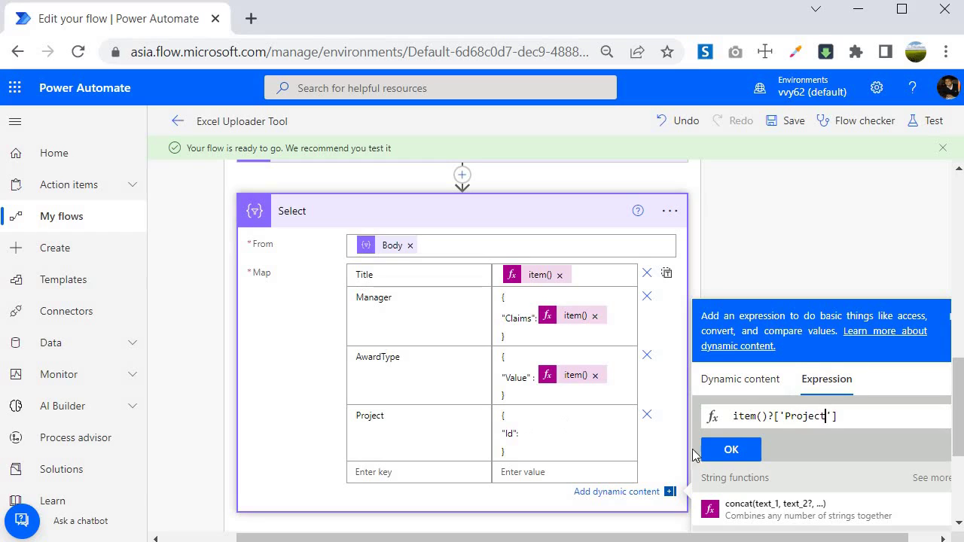
{"action": "left_click", "coordinate": [731, 450]}
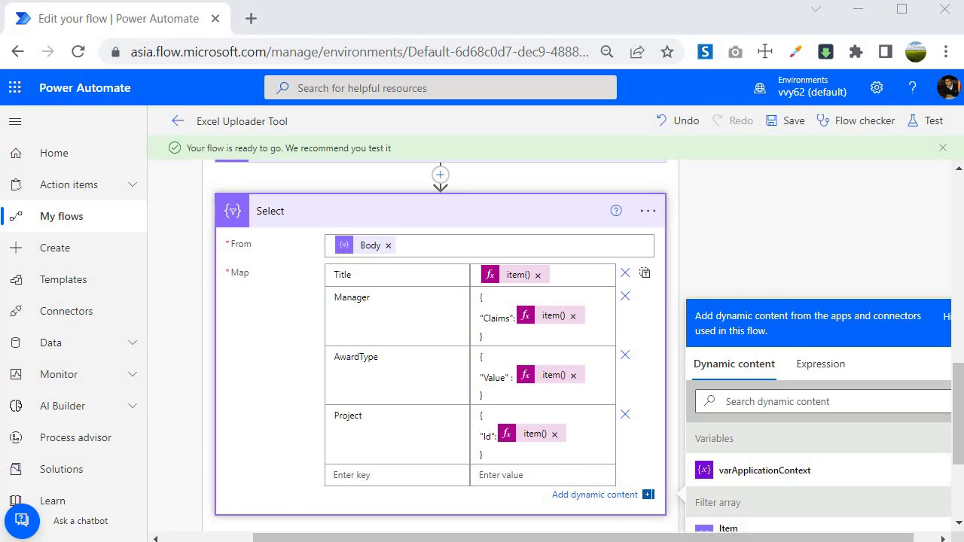
Copy the AwardRecievedDate header text from the Excel sheet and add it as a new key in the flow's Select map.
{"action": "key", "text": "alt+Tab"}
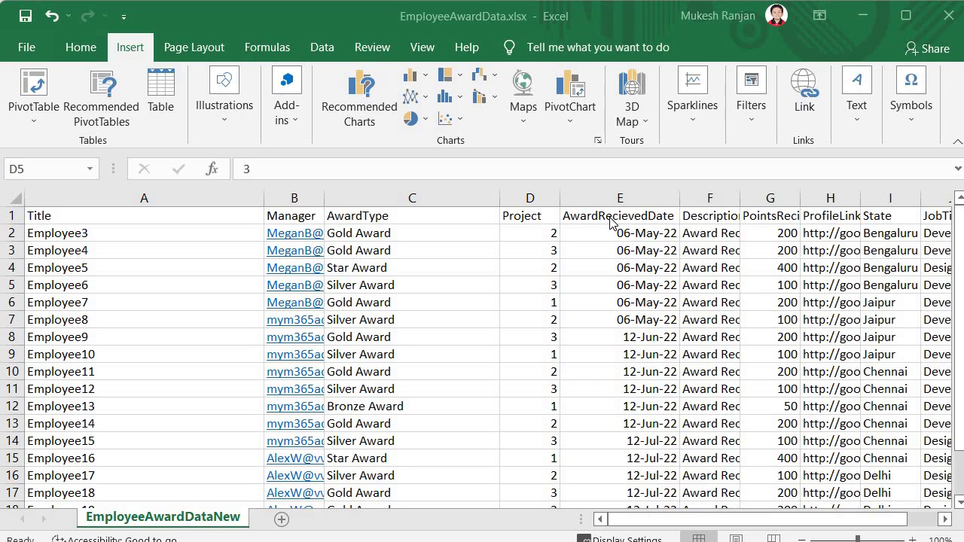
{"action": "left_click", "coordinate": [609, 217]}
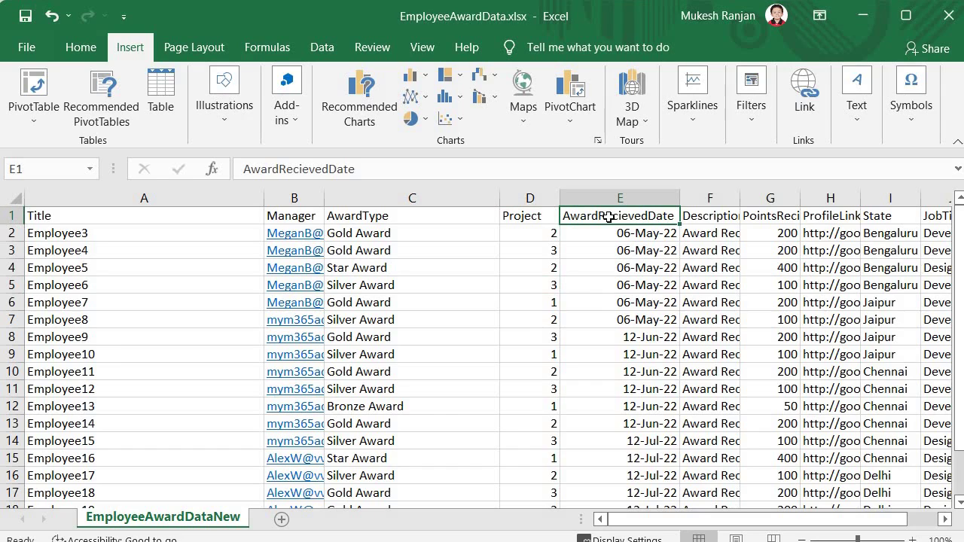
{"action": "left_click", "coordinate": [234, 169]}
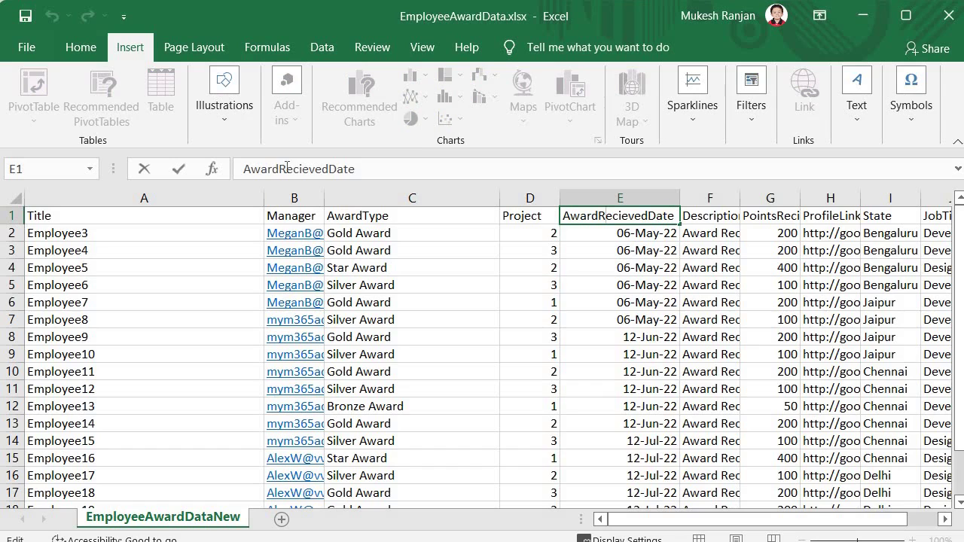
{"action": "double_click", "coordinate": [287, 167]}
{"action": "key", "text": "ctrl+c"}
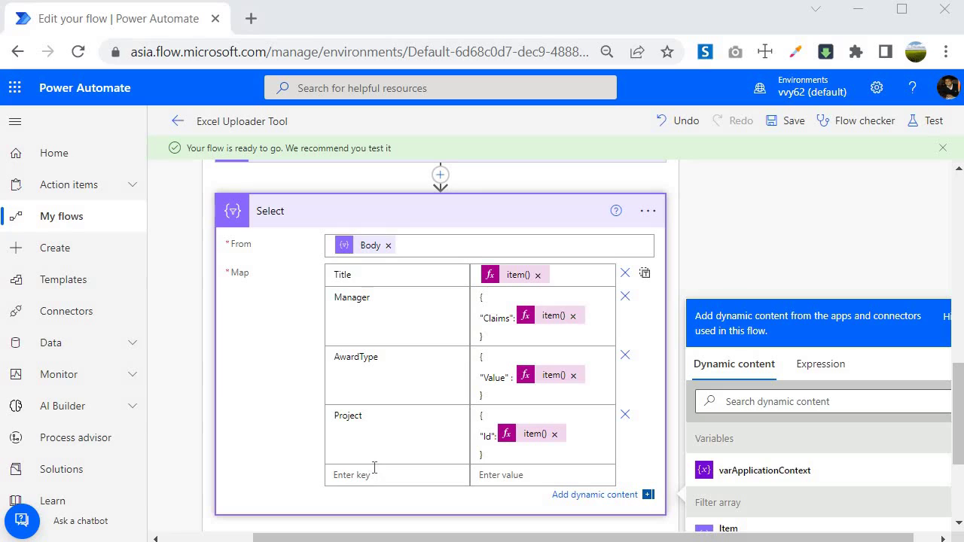
{"action": "left_click", "coordinate": [374, 468]}
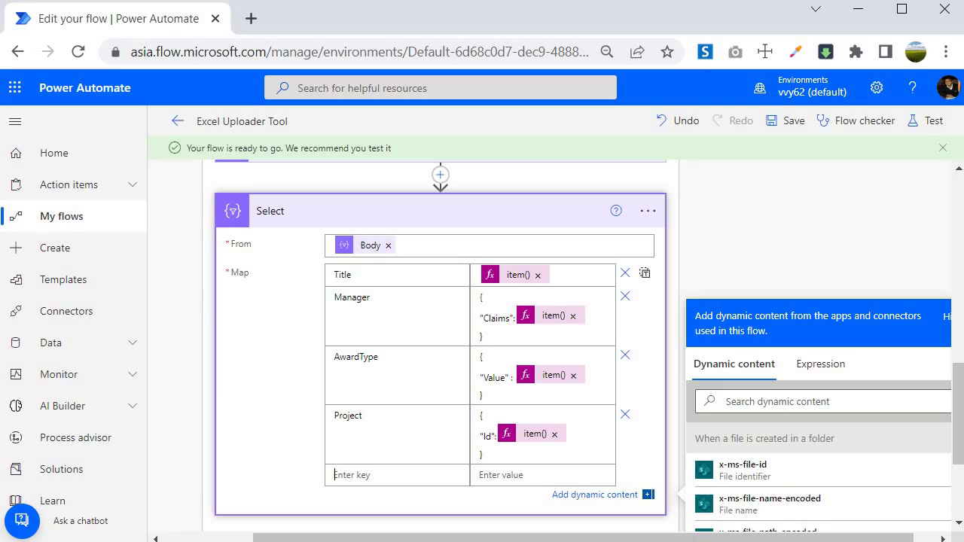
{"action": "key", "text": "ctrl+v"}
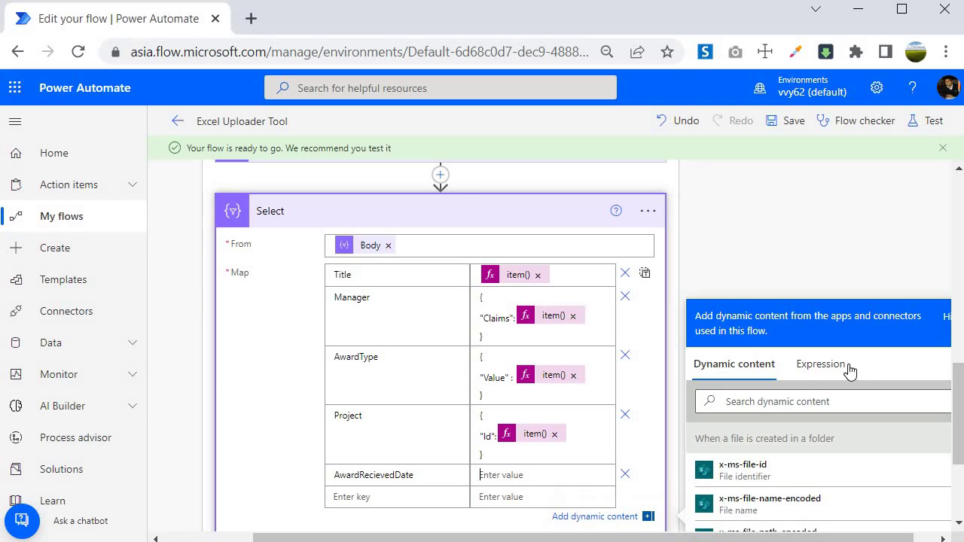
Start an addDays expression for the AwardRecievedDate value, with '1899-12-30' as its base timestamp.
{"action": "left_click", "coordinate": [822, 367]}
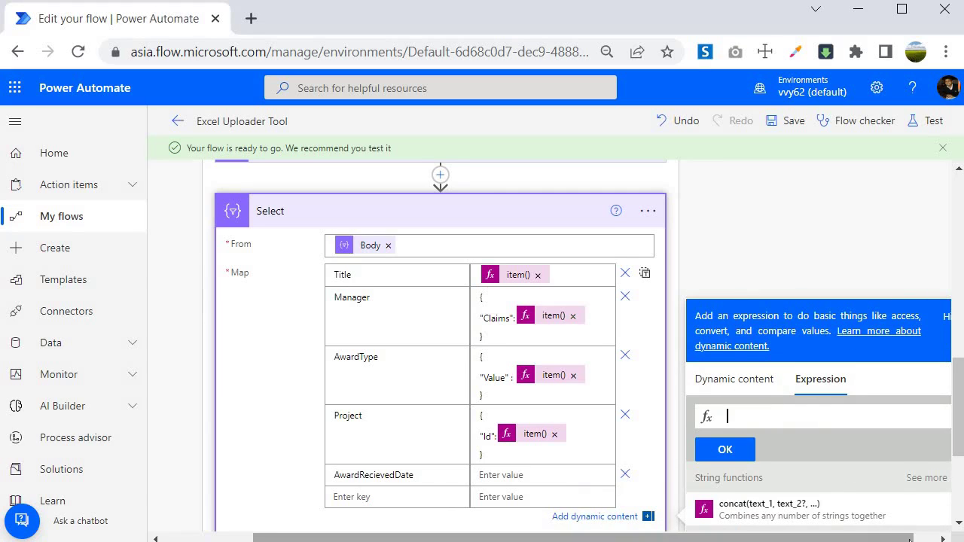
{"action": "scroll", "coordinate": [759, 415], "scroll_direction": "right", "scroll_amount": 1}
{"action": "type", "text": "add"}
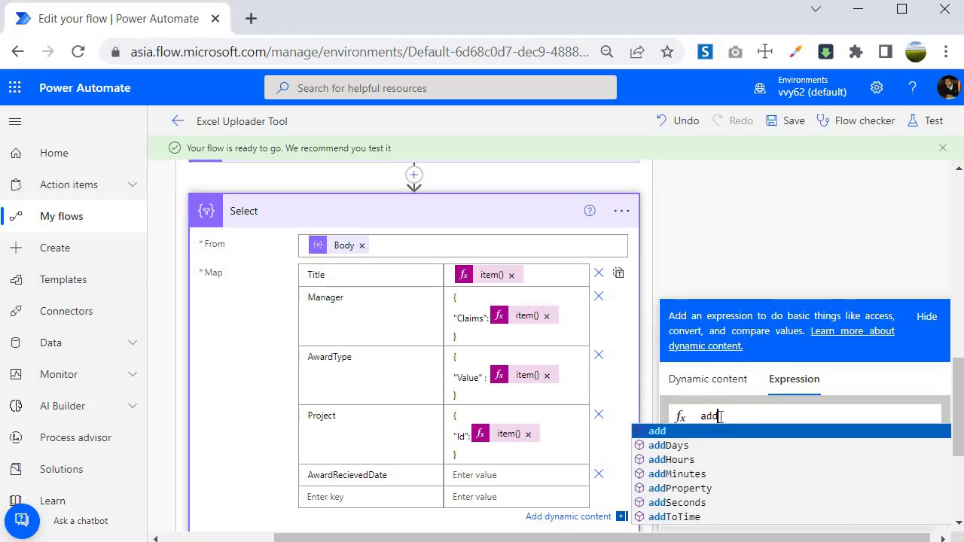
{"action": "key", "text": "Down"}
{"action": "key", "text": "Return"}
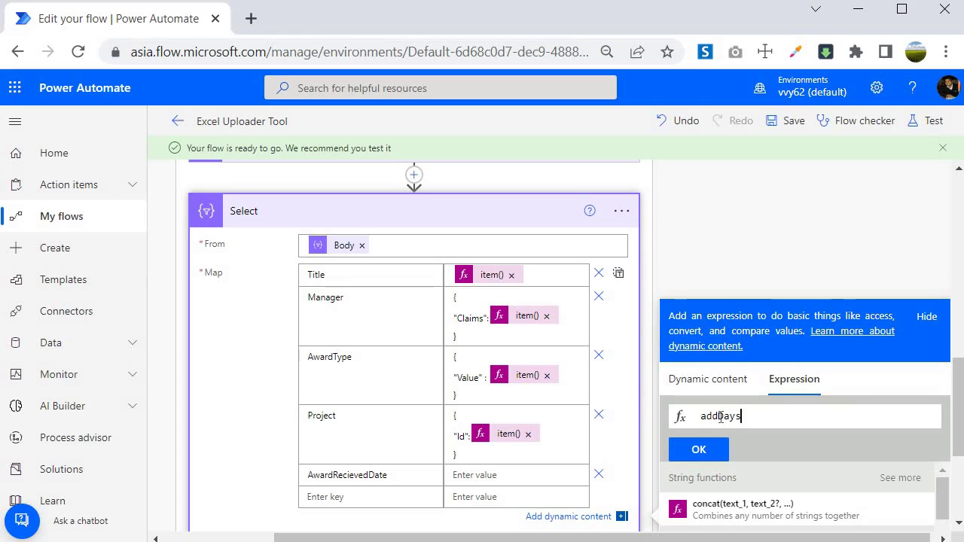
{"action": "type", "text": "("}
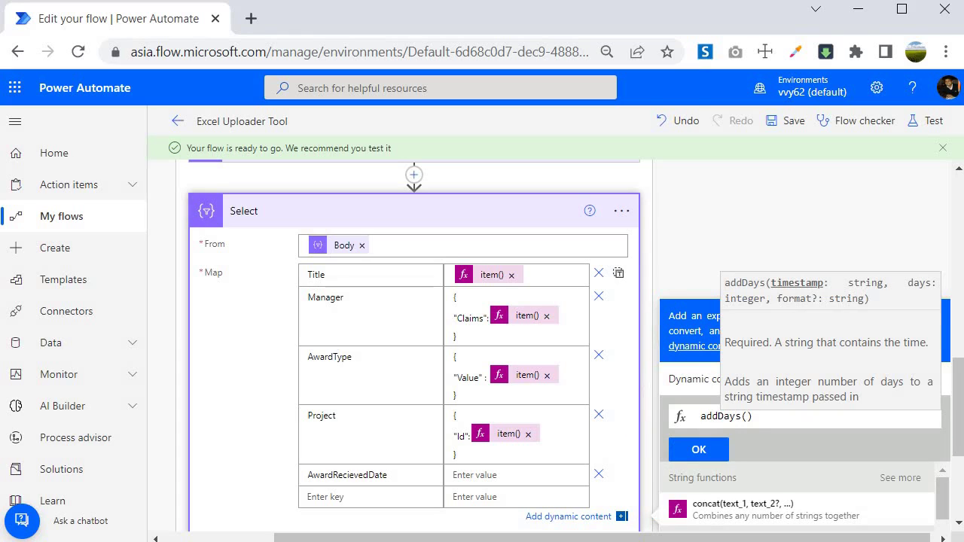
{"action": "type", "text": "'1899"}
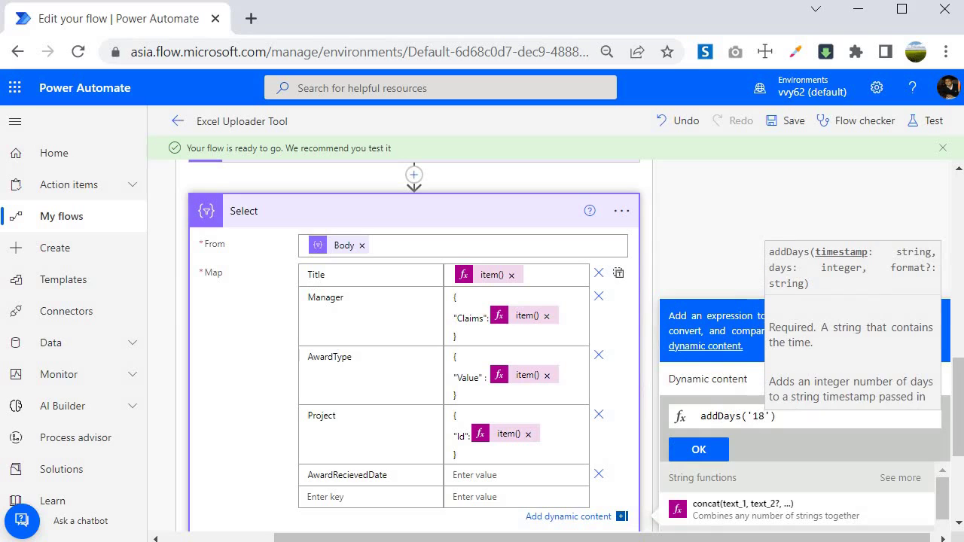
{"action": "type", "text": "-12-30"}
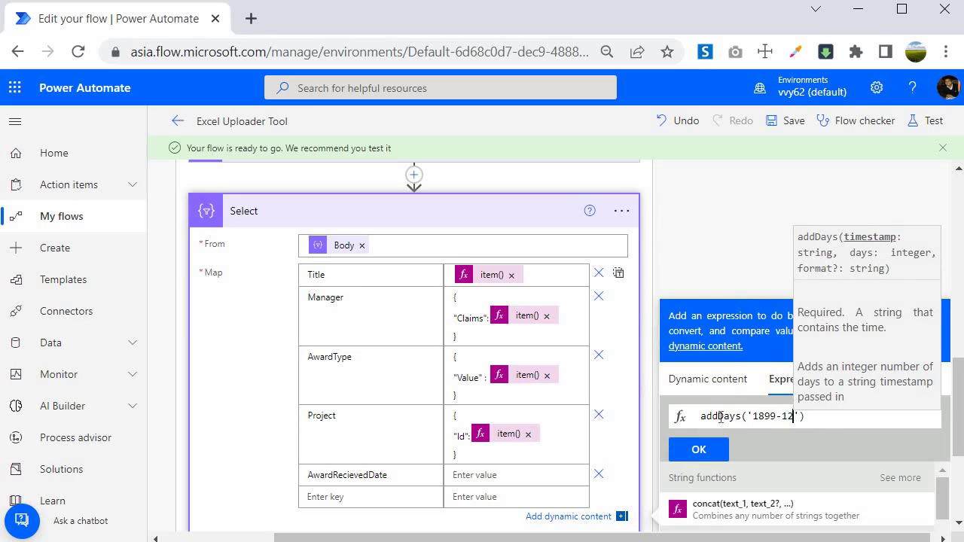
{"action": "type", "text": "',"}
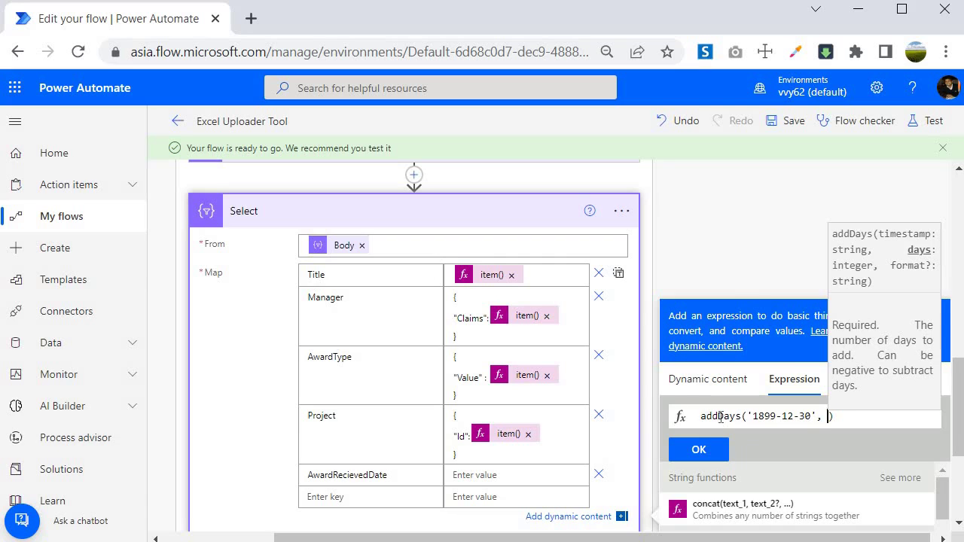
Supply int(item()?['AwardRecievedDate']) as the number of days in the addDays expression.
{"action": "type", "text": "int(item()"}
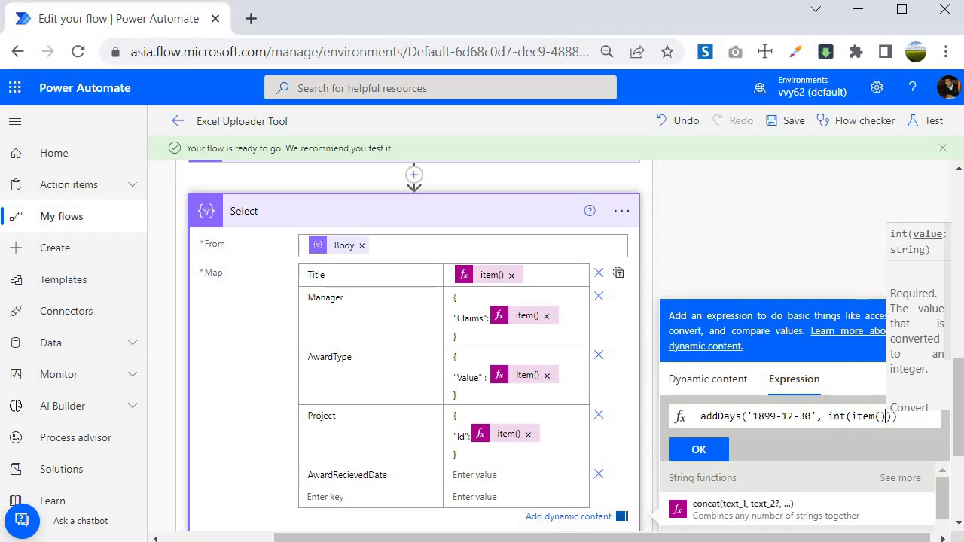
{"action": "type", "text": "?['"}
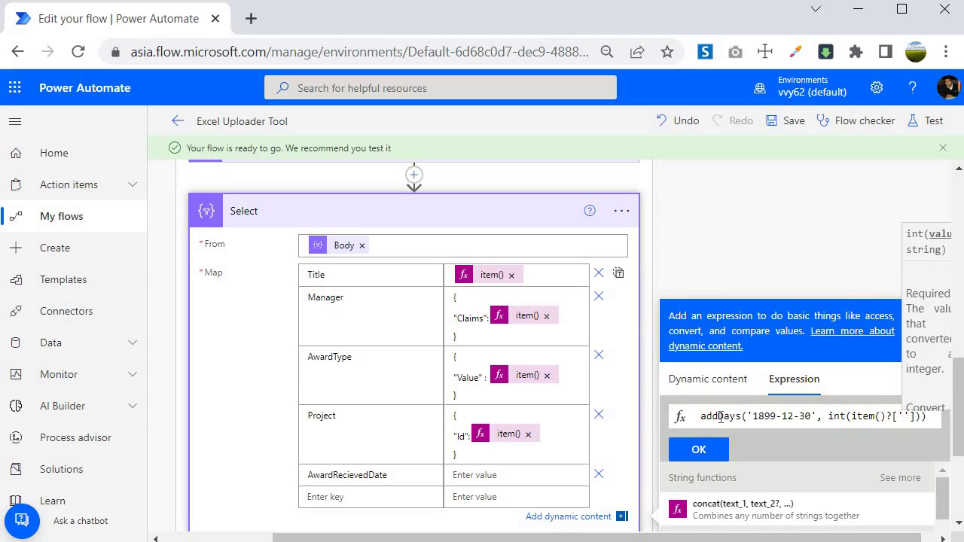
{"action": "type", "text": "AwardRecievedDate"}
{"action": "key", "text": "Right"}
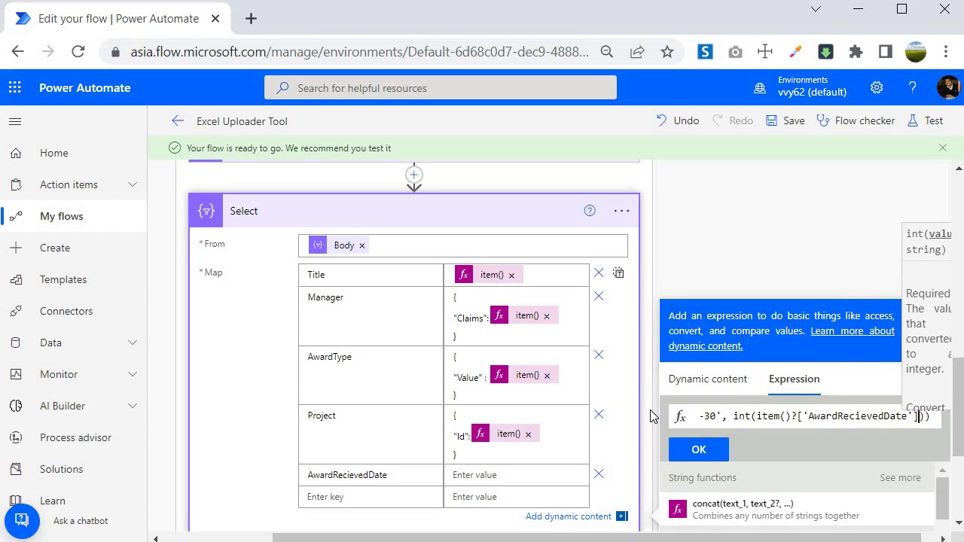
{"action": "key", "text": "Right"}
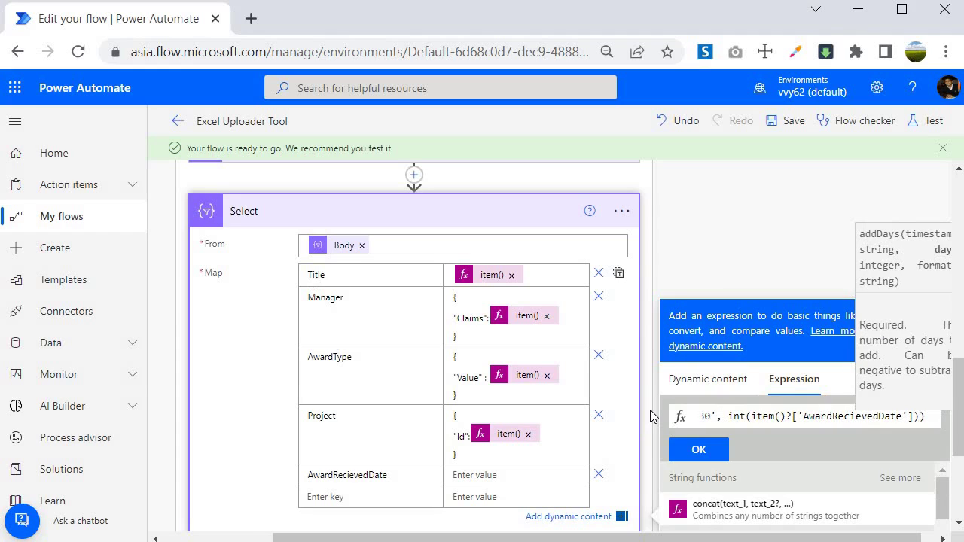
Add the format 'dd-MM-yyyy' to the addDays expression and insert it as the AwardRecievedDate value.
{"action": "type", "text": ","}
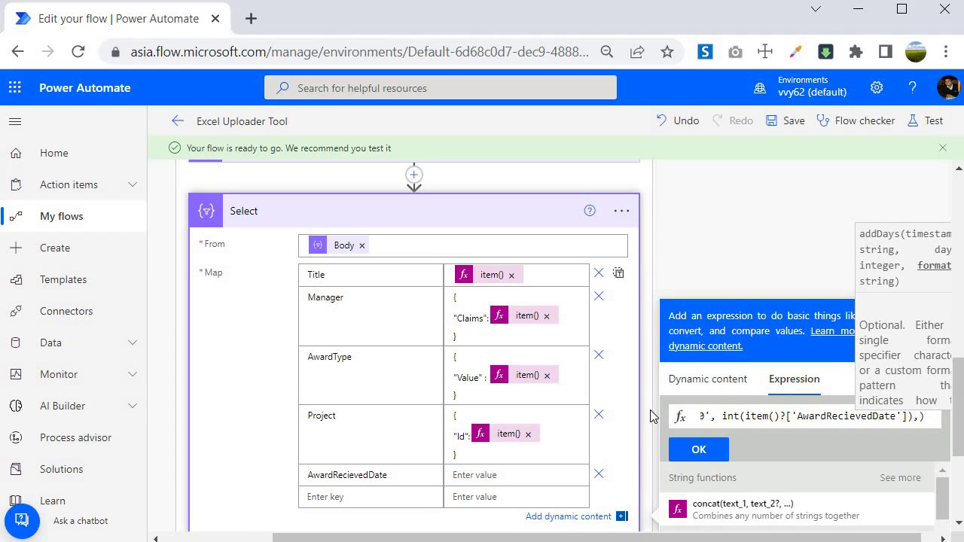
{"action": "type", "text": "''"}
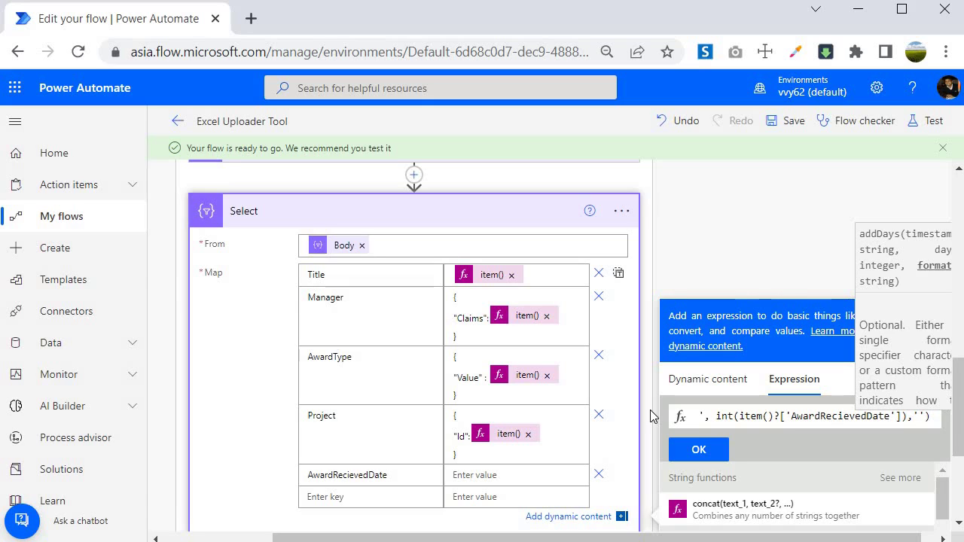
{"action": "type", "text": "dd-MM"}
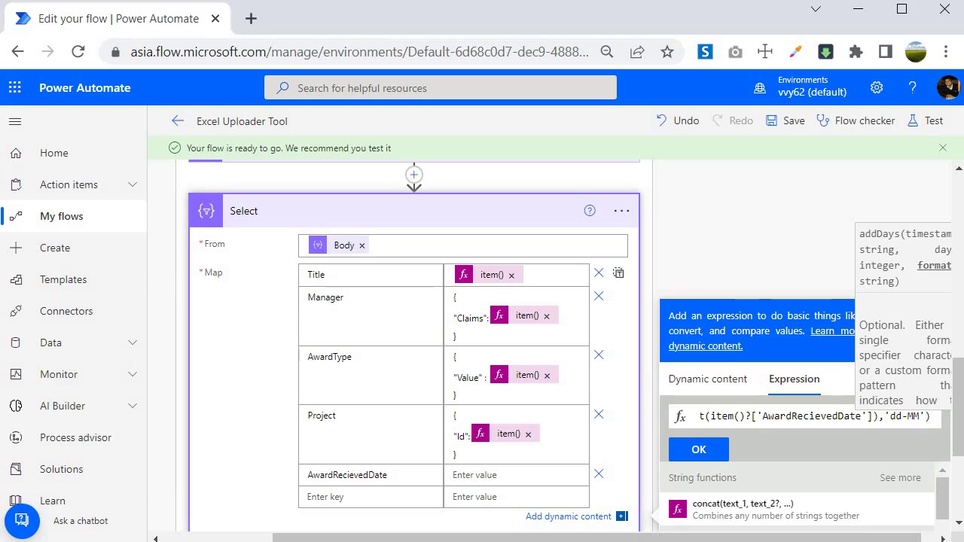
{"action": "type", "text": "-yyyy"}
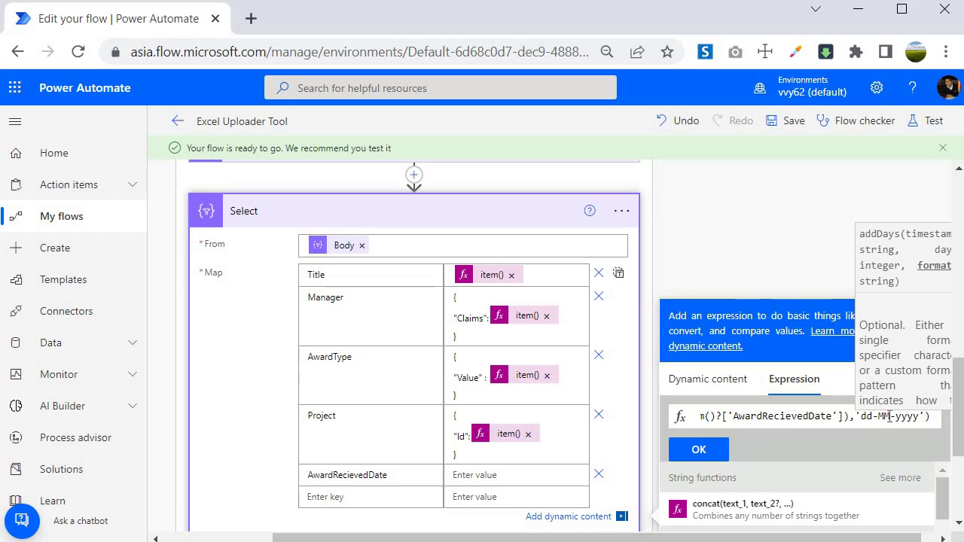
{"action": "left_click", "coordinate": [708, 450]}
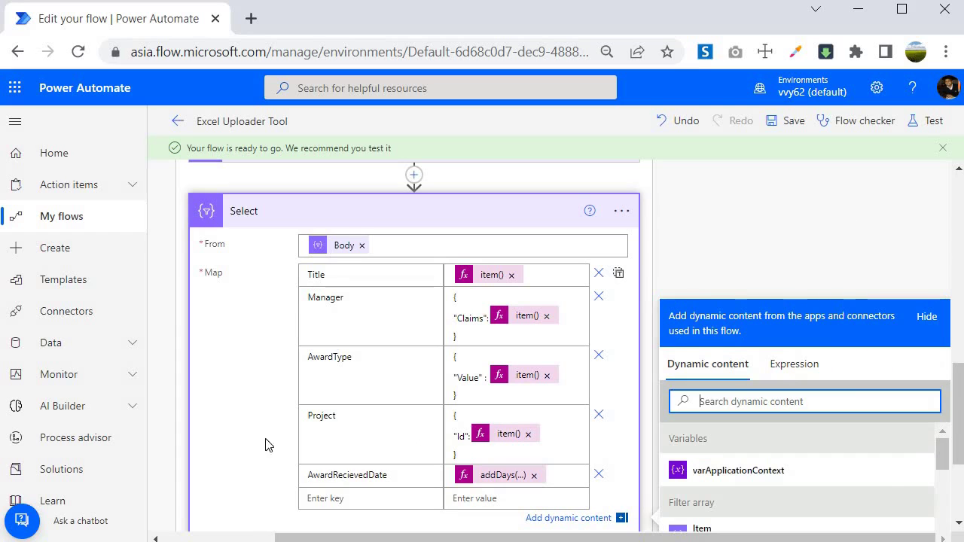
Copy the Description header text from the Excel sheet and add it as a new key in the flow's Select map.
{"action": "scroll", "coordinate": [333, 403], "scroll_direction": "down", "scroll_amount": 1}
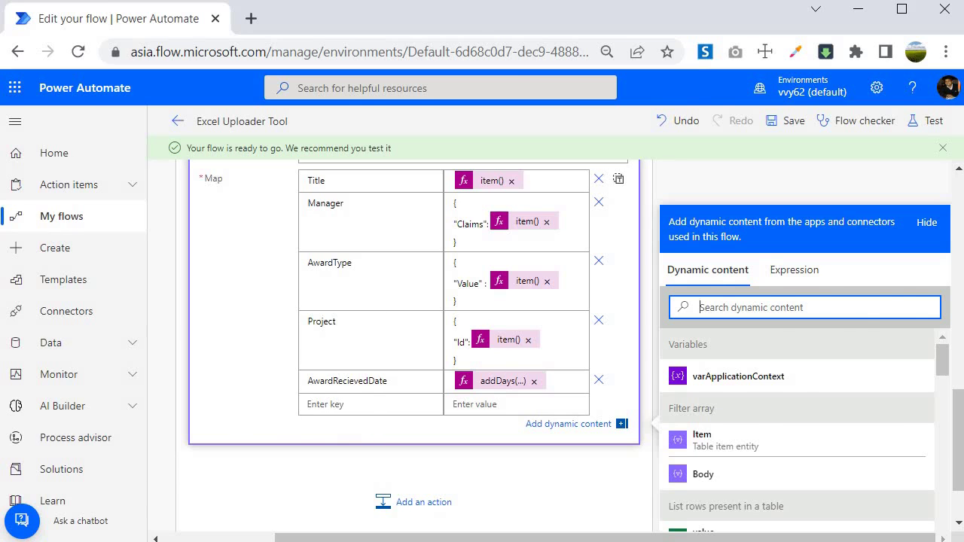
{"action": "key", "text": "alt+Tab"}
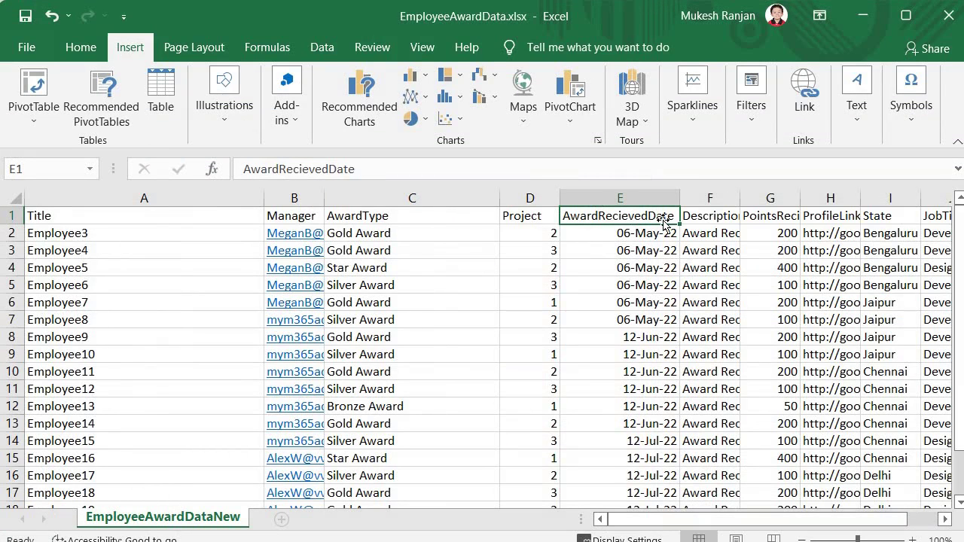
{"action": "key", "text": "Right"}
{"action": "left_click", "coordinate": [265, 169]}
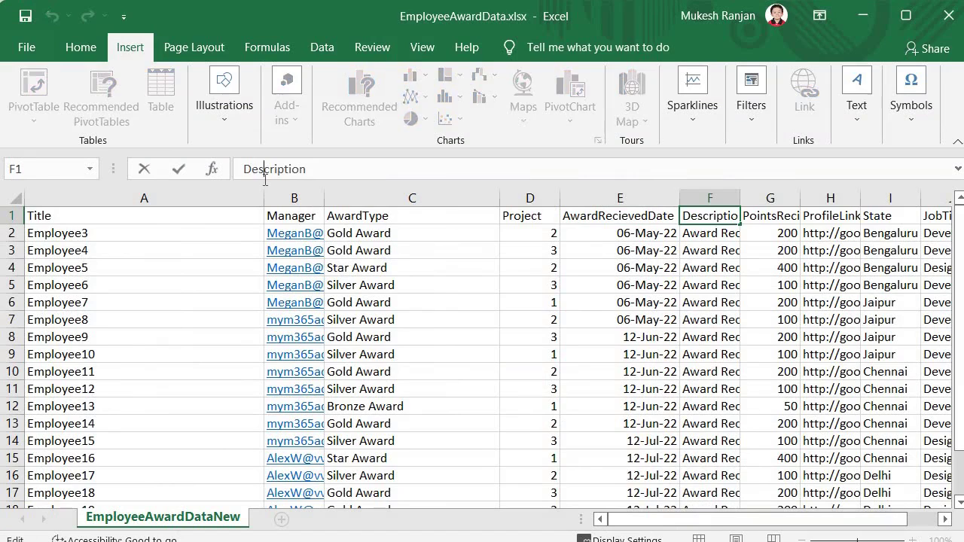
{"action": "double_click", "coordinate": [265, 170]}
{"action": "key", "text": "ctrl+c"}
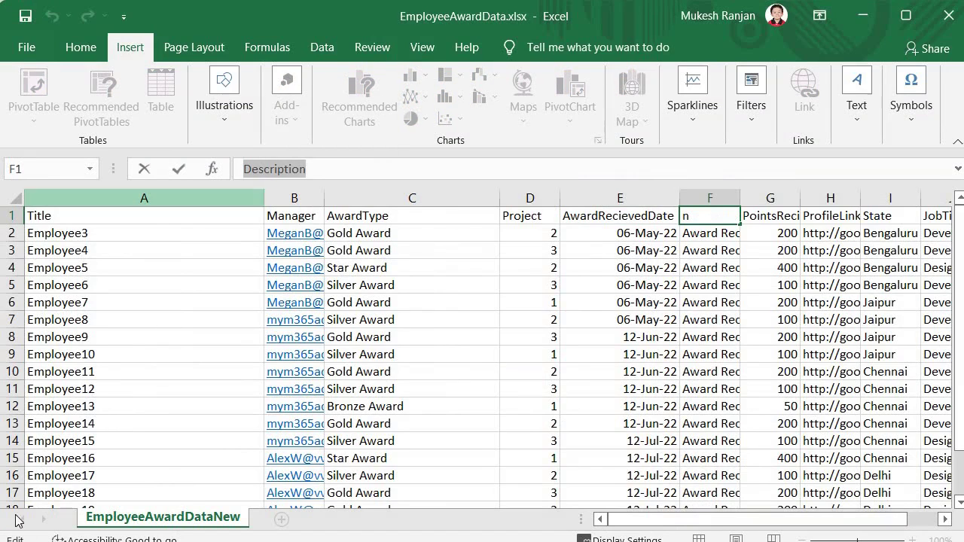
{"action": "key", "text": "alt+Tab"}
{"action": "left_click", "coordinate": [343, 406]}
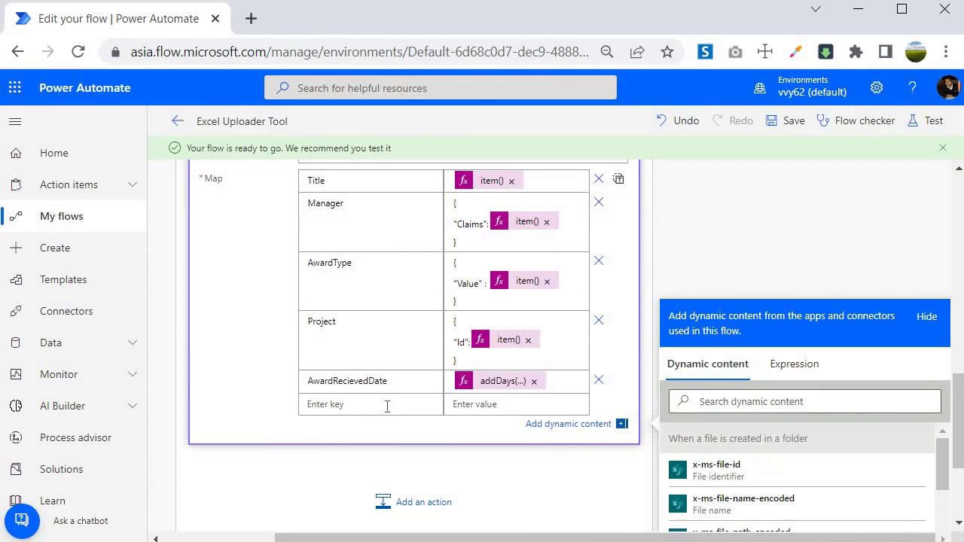
{"action": "key", "text": "ctrl+v"}
Insert the expression item()?['Description'] as the value of the Description key.
{"action": "left_click", "coordinate": [476, 404]}
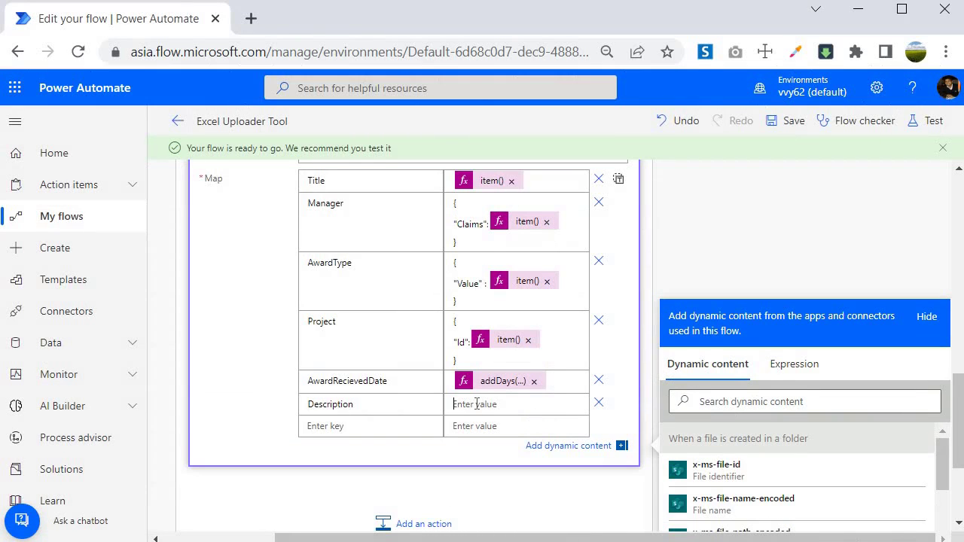
{"action": "left_click", "coordinate": [776, 369]}
{"action": "type", "text": "ite"}
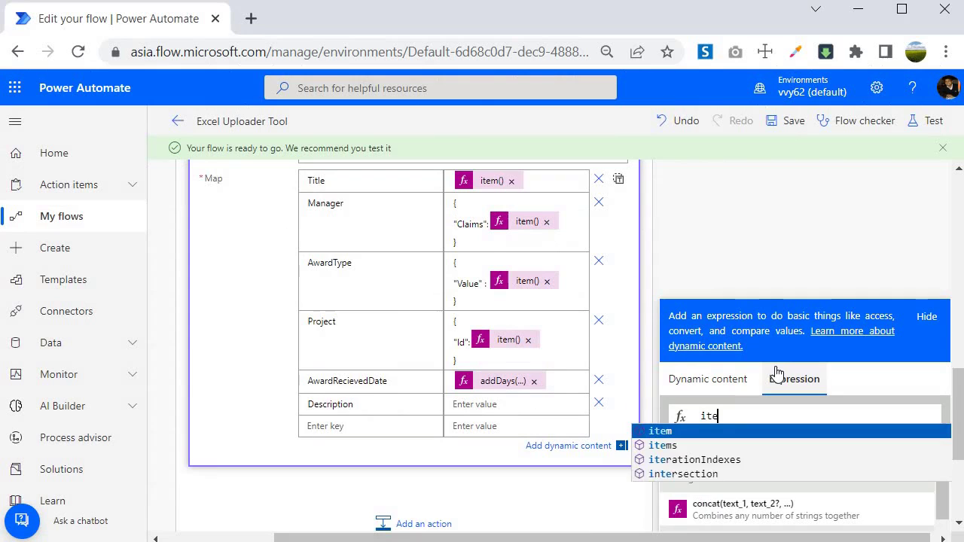
{"action": "type", "text": "m()?["}
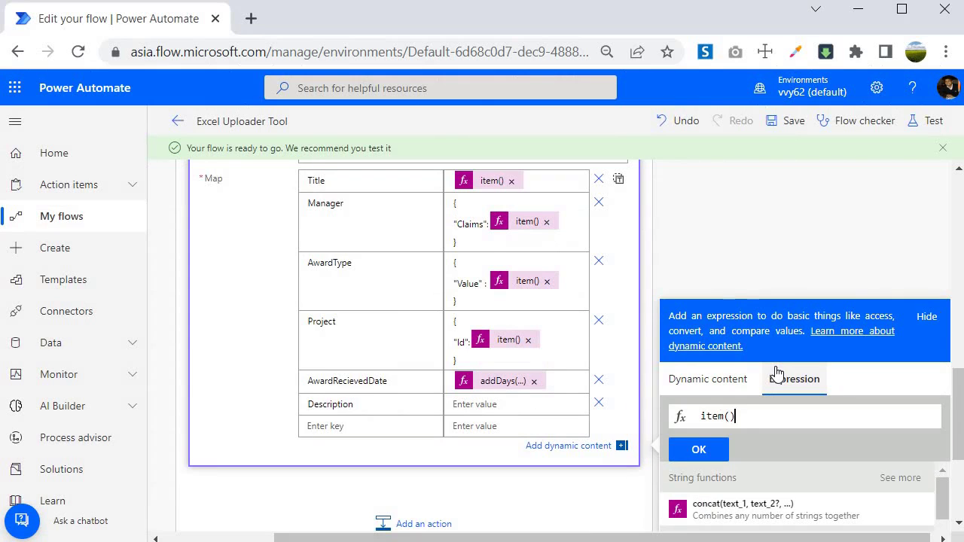
{"action": "type", "text": "'Description'"}
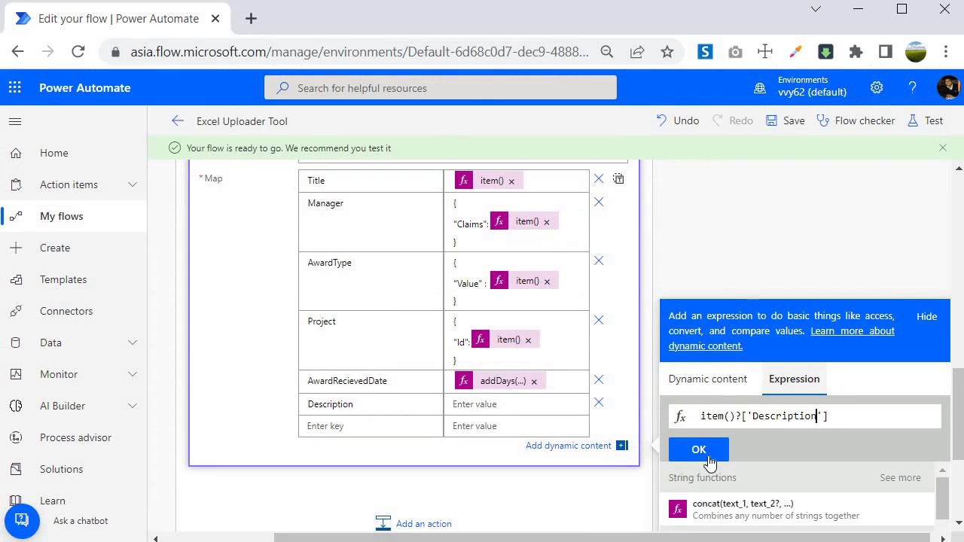
{"action": "key", "text": "Return"}
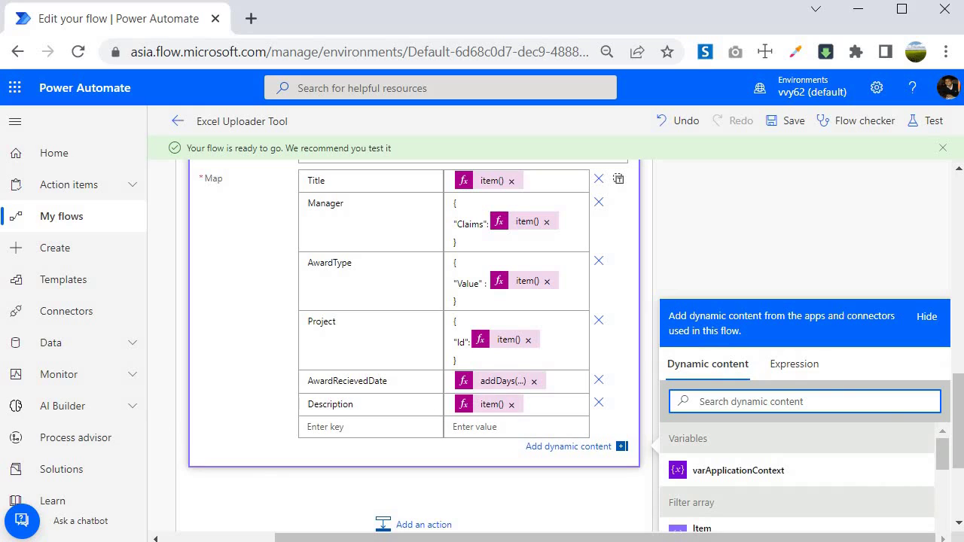
Copy the PointsRecieved header text from the Excel sheet and add it as a new key in the flow's Select map.
{"action": "key", "text": "alt+Tab"}
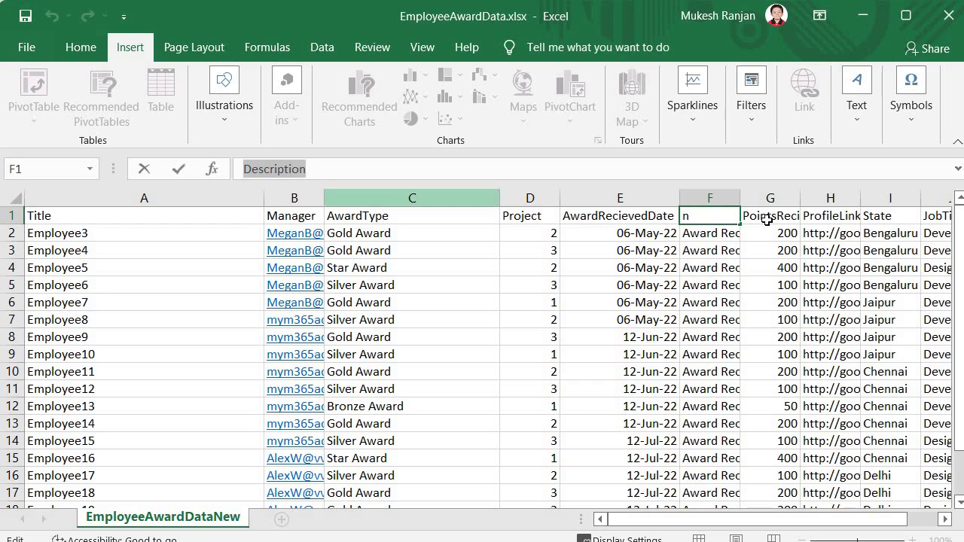
{"action": "key", "text": "Tab"}
{"action": "double_click", "coordinate": [299, 169]}
{"action": "key", "text": "ctrl+c"}
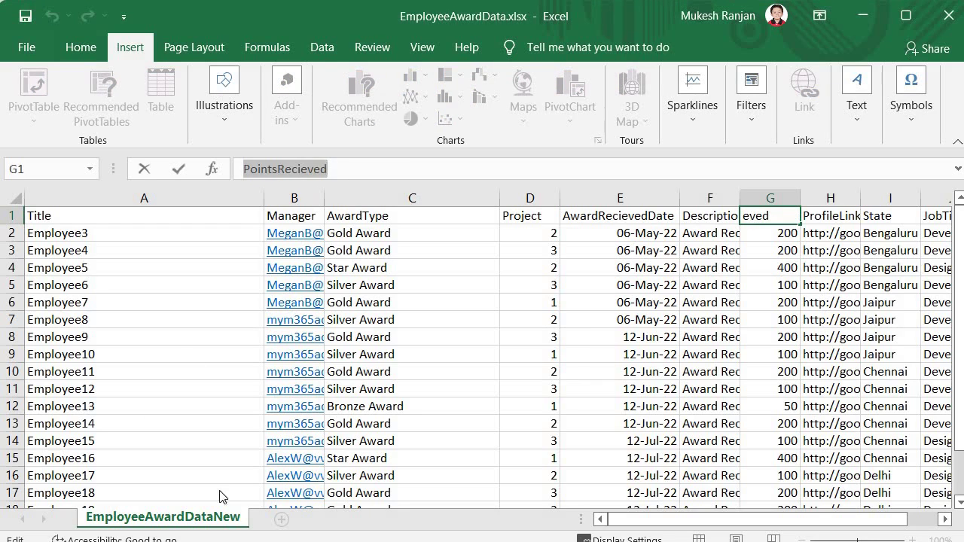
{"action": "key", "text": "alt+Tab"}
{"action": "left_click", "coordinate": [326, 423]}
{"action": "key", "text": "ctrl+v"}
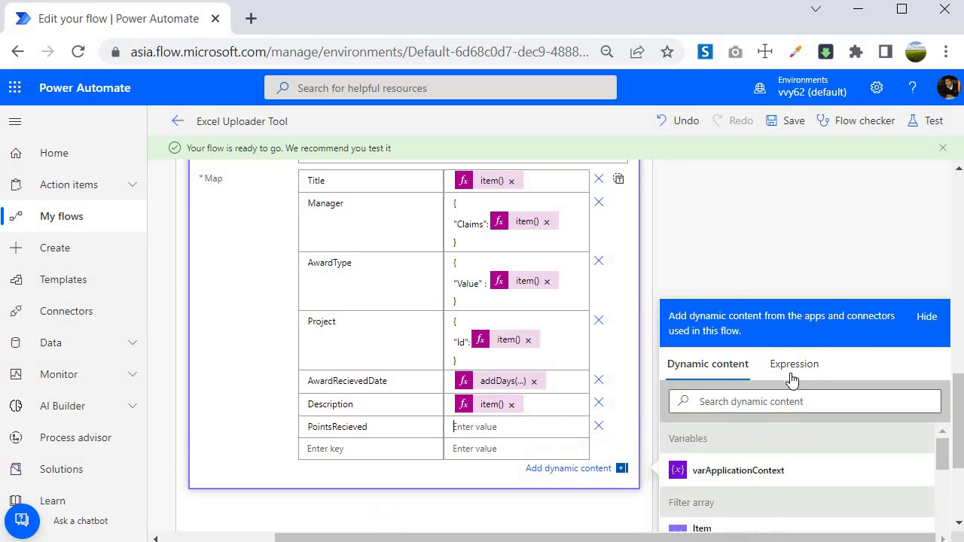
Insert the expression item()?['PointsRecieved'] as the value of the PointsRecieved key.
{"action": "left_click", "coordinate": [794, 365]}
{"action": "type", "text": "item()?['"}
{"action": "key", "text": "ctrl+v"}
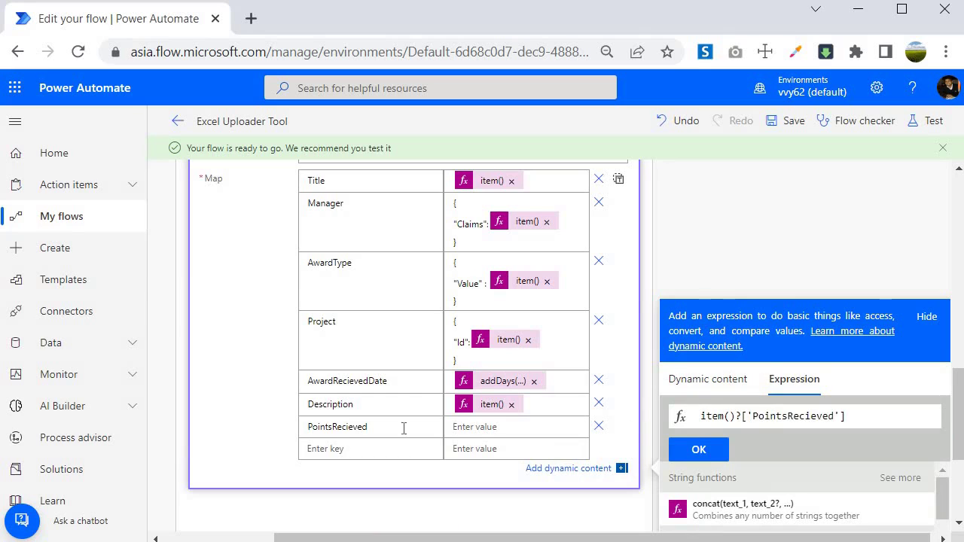
{"action": "left_click", "coordinate": [712, 450]}
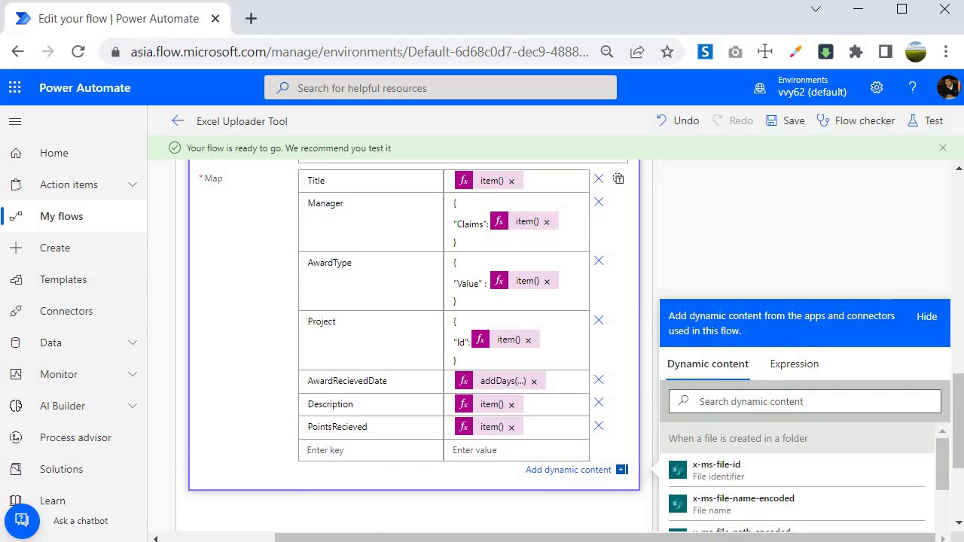
Copy the ProfileLink header text from the Excel sheet and add it as a new key in the flow's Select map.
{"action": "key", "text": "alt+Tab"}
{"action": "key", "text": "Escape"}
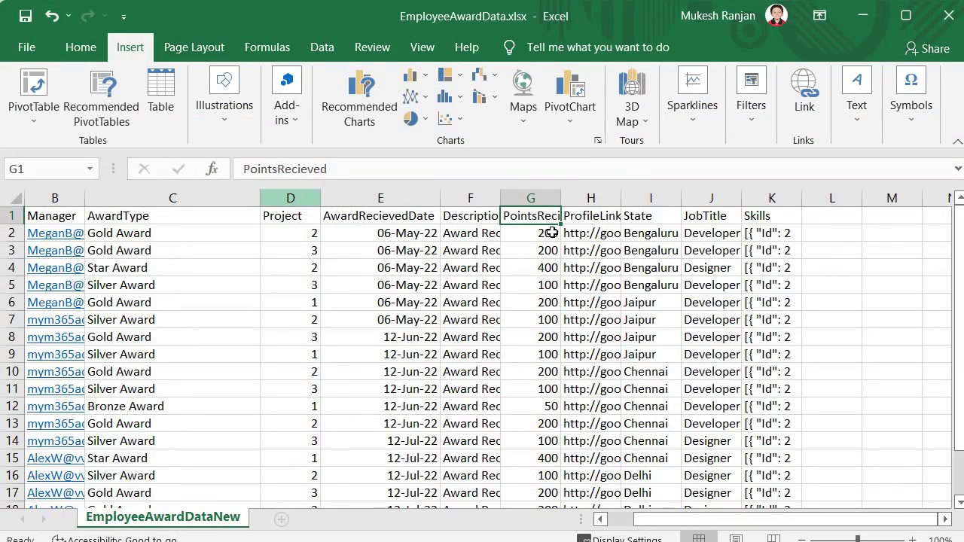
{"action": "left_click", "coordinate": [584, 216]}
{"action": "double_click", "coordinate": [583, 216]}
{"action": "key", "text": "ctrl+c"}
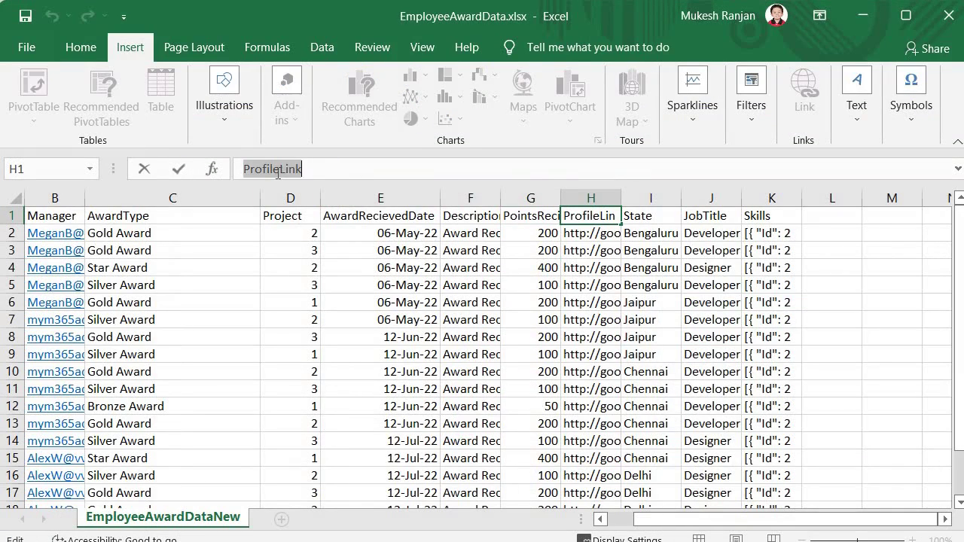
{"action": "key", "text": "Escape"}
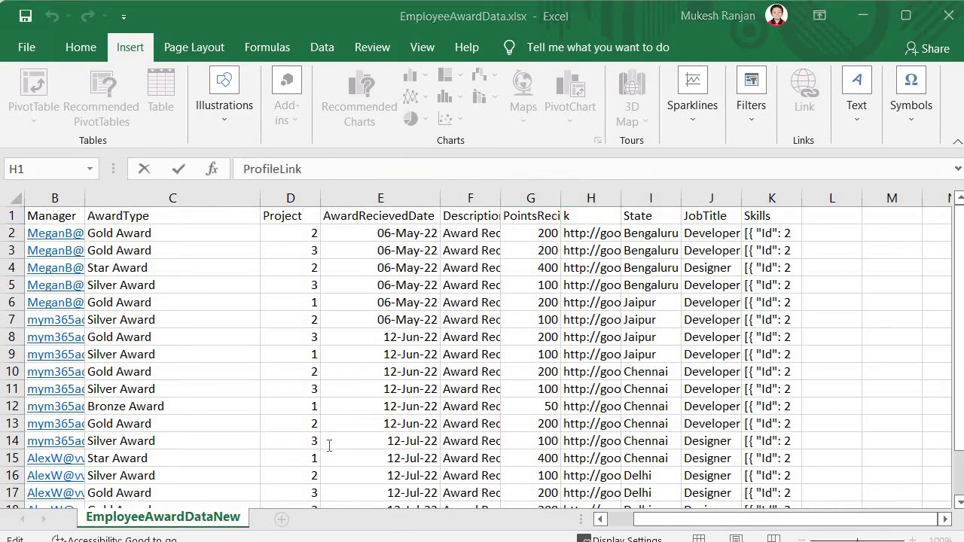
{"action": "key", "text": "alt+Tab"}
{"action": "key", "text": "ctrl+v"}
Insert the expression item()?['ProfileLink'] as the value of the ProfileLink key.
{"action": "left_click", "coordinate": [474, 450]}
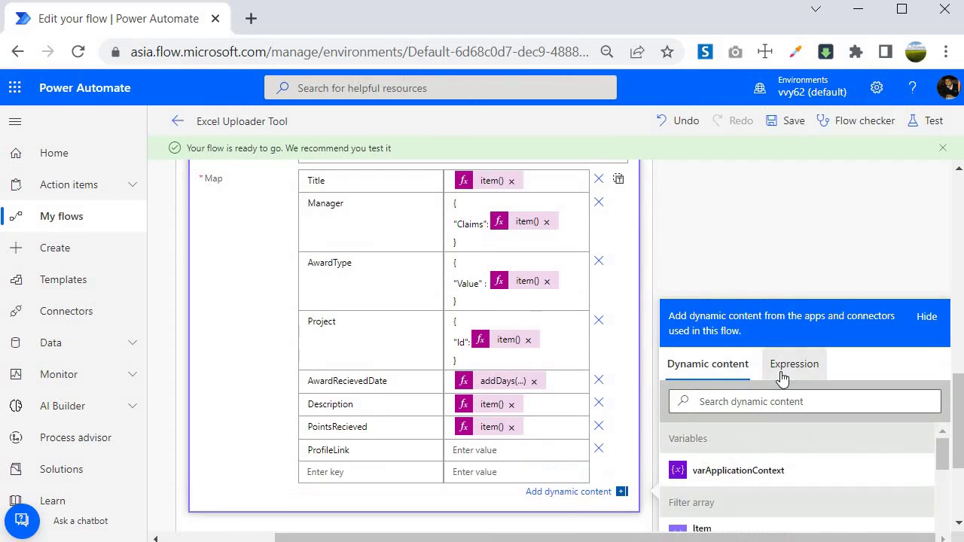
{"action": "left_click", "coordinate": [782, 376]}
{"action": "type", "text": "item()?['"}
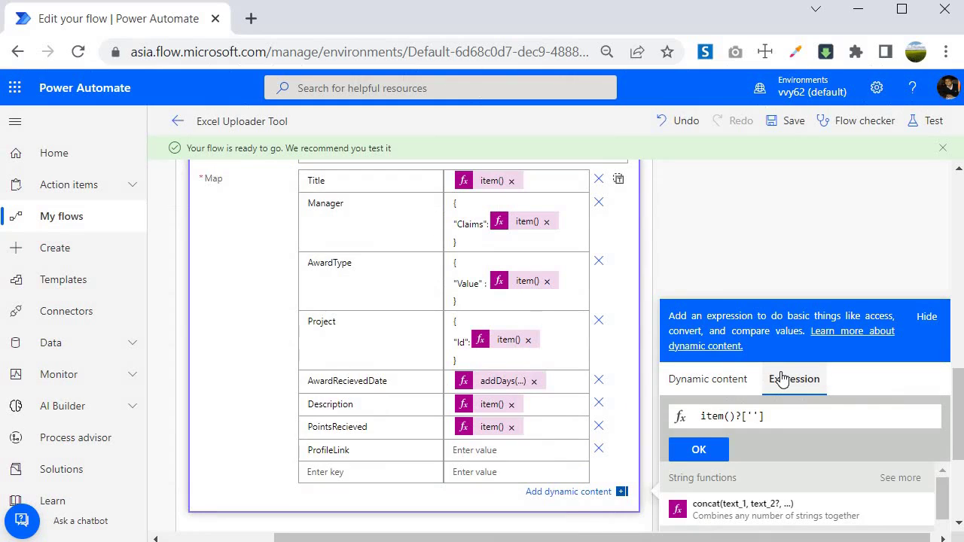
{"action": "key", "text": "ctrl+v"}
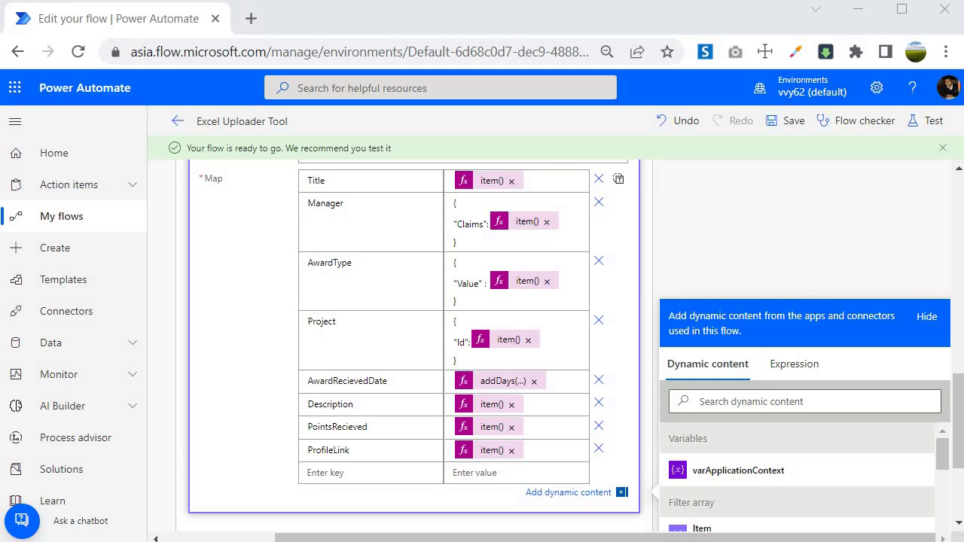
Switch to the SharePoint list settings to examine the columns and their types, and return to the Power Automate flow.
{"action": "key", "text": "alt+Tab"}
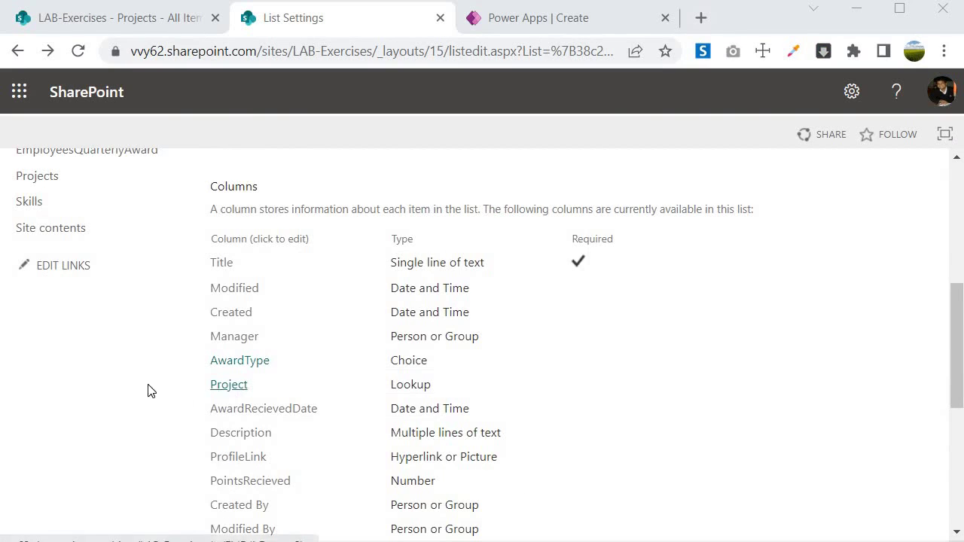
{"action": "scroll", "coordinate": [173, 384], "scroll_direction": "down", "scroll_amount": 1}
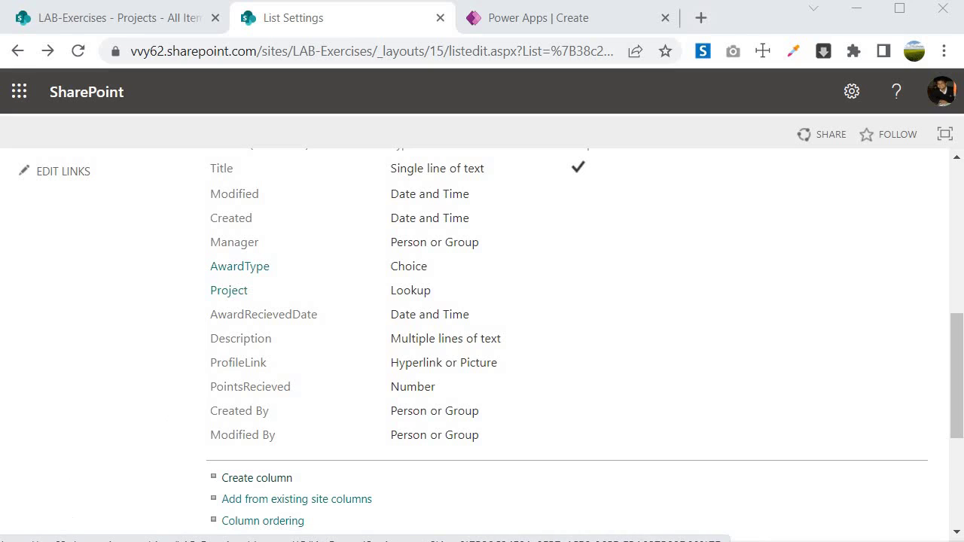
{"action": "key", "text": "alt+Tab"}
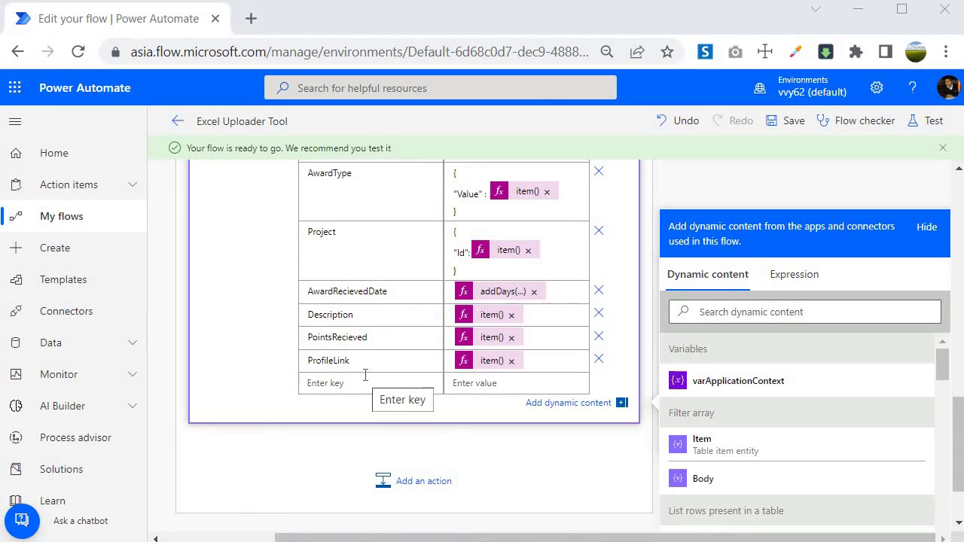